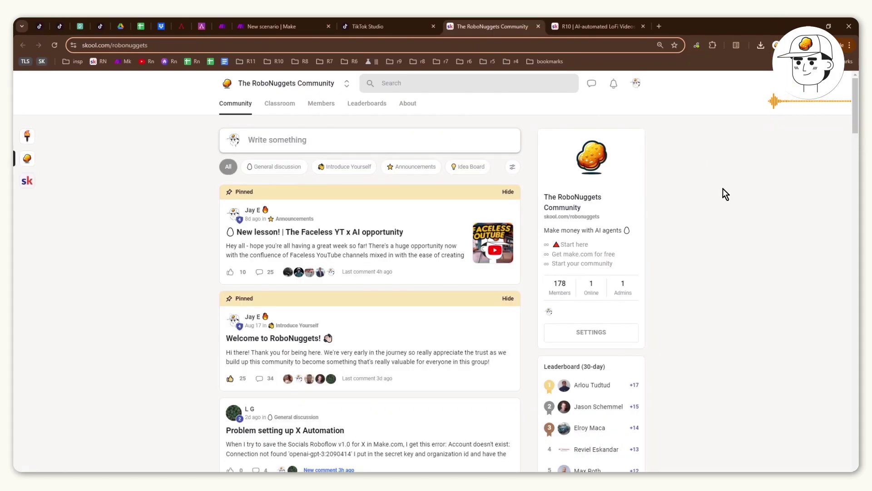
- Open the R10 AI-automated LoFi Videos lesson and look through its resources and video prompt
click(601, 24)
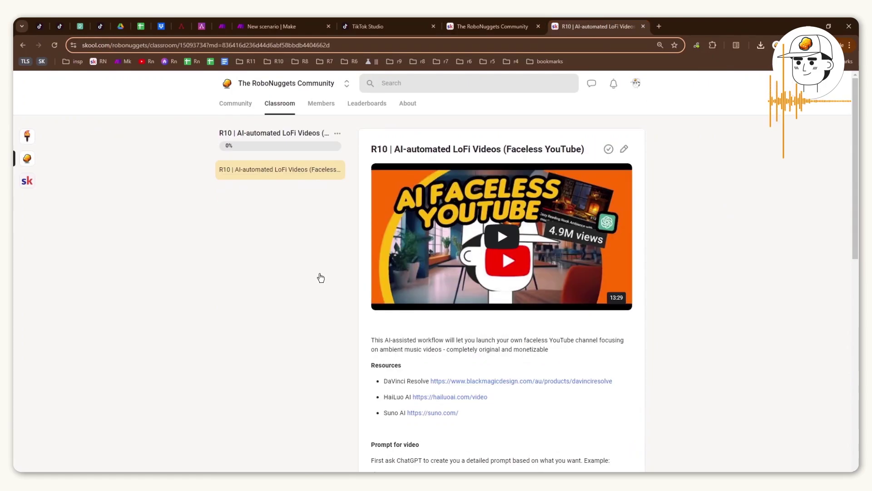
scroll(319, 276, down, 6)
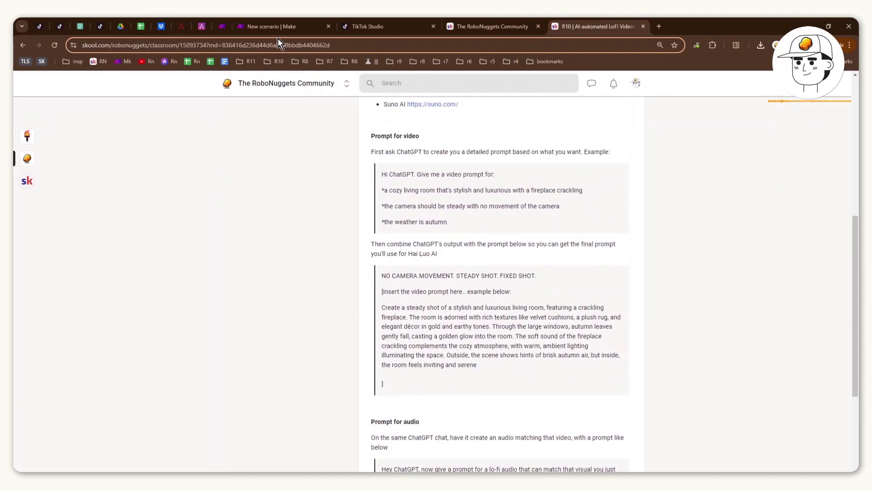
- Switch to Make and import the blueprint (5).json file into the new scenario
click(282, 26)
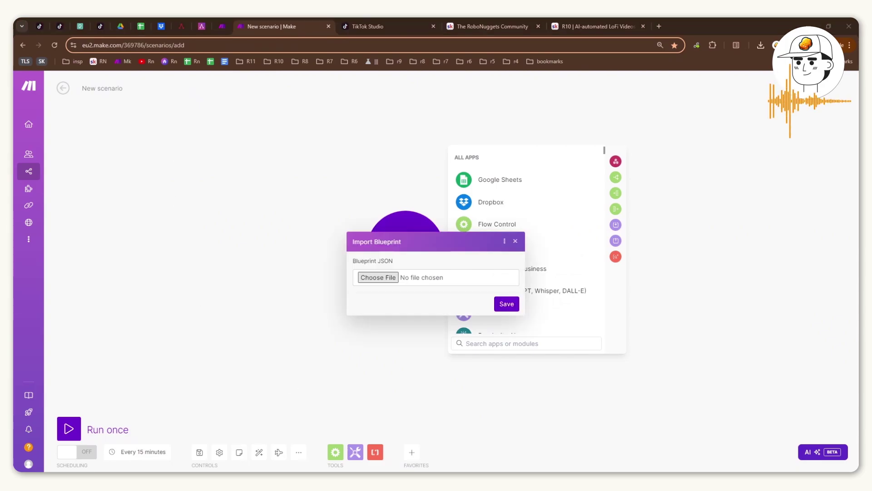
double_click(428, 294)
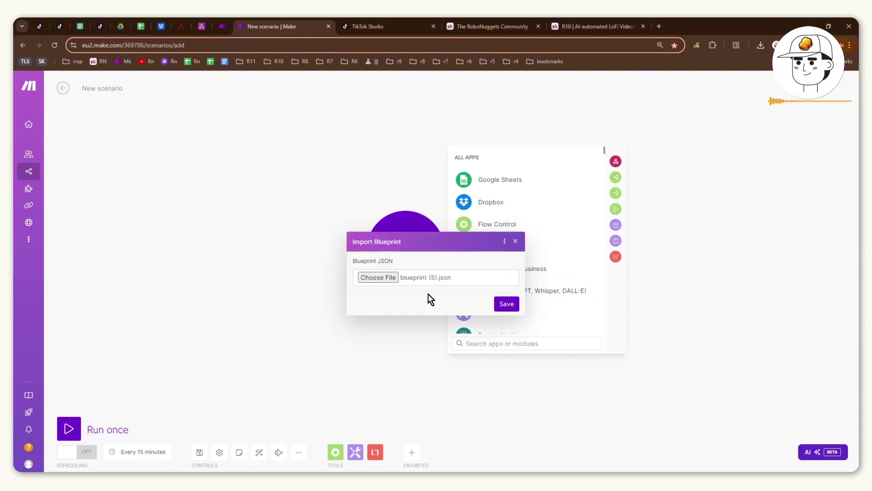
click(507, 304)
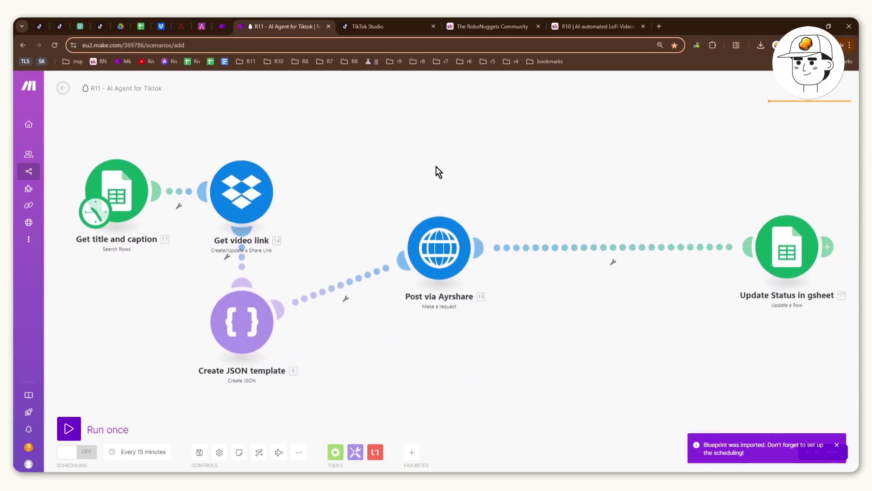
- Examine the RoboNuggets community feed and the lesson catalogue in its Classroom
key(ctrl+Tab)
key(ctrl+Tab)
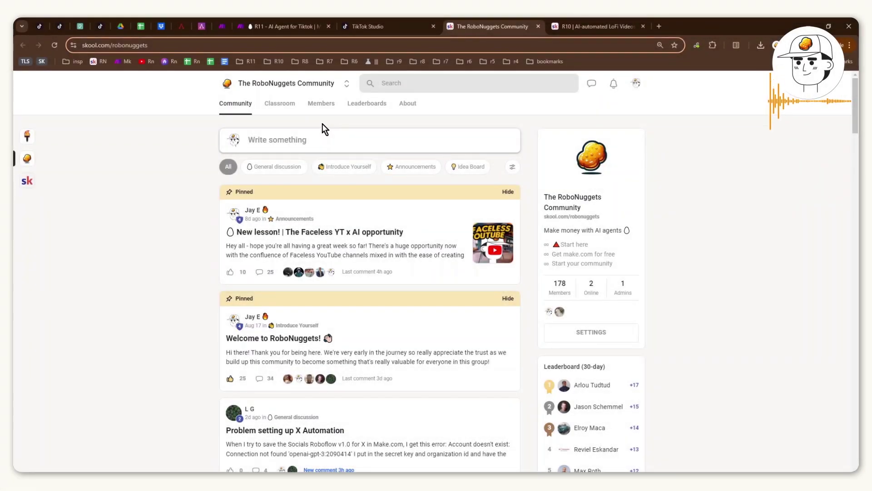
scroll(169, 191, down, 5)
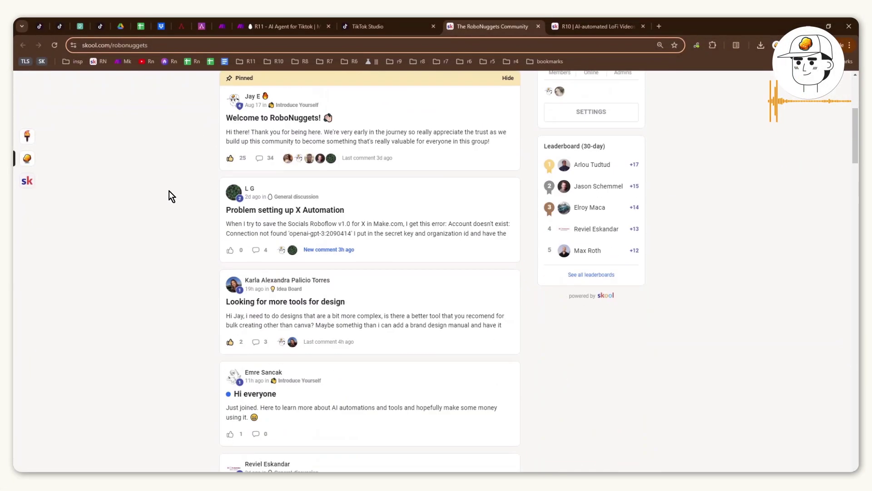
scroll(179, 198, up, 4)
scroll(178, 198, up, 1)
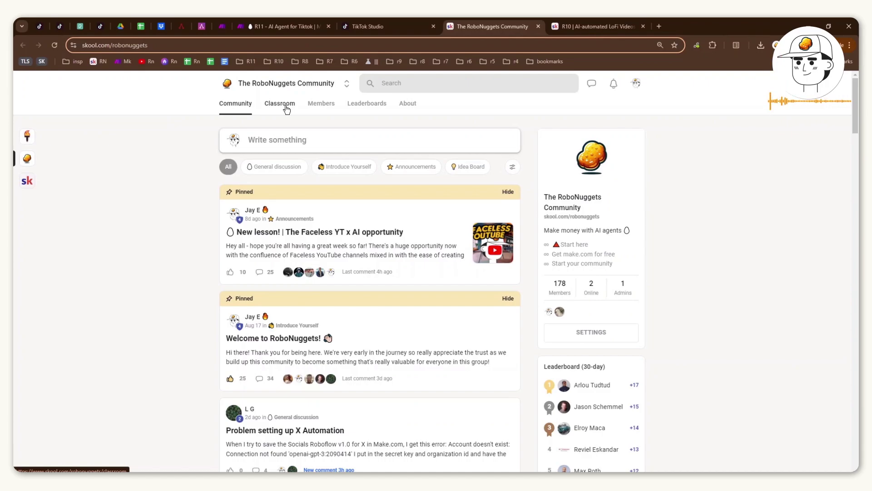
click(286, 109)
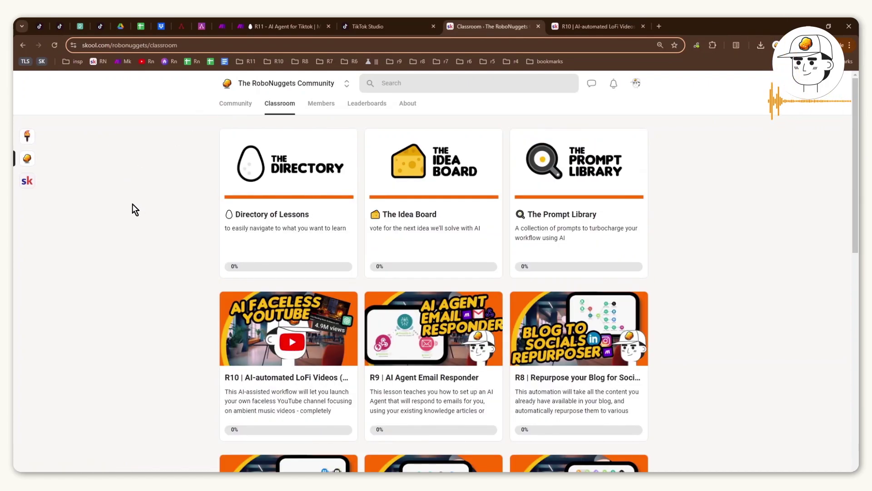
scroll(133, 203, down, 5)
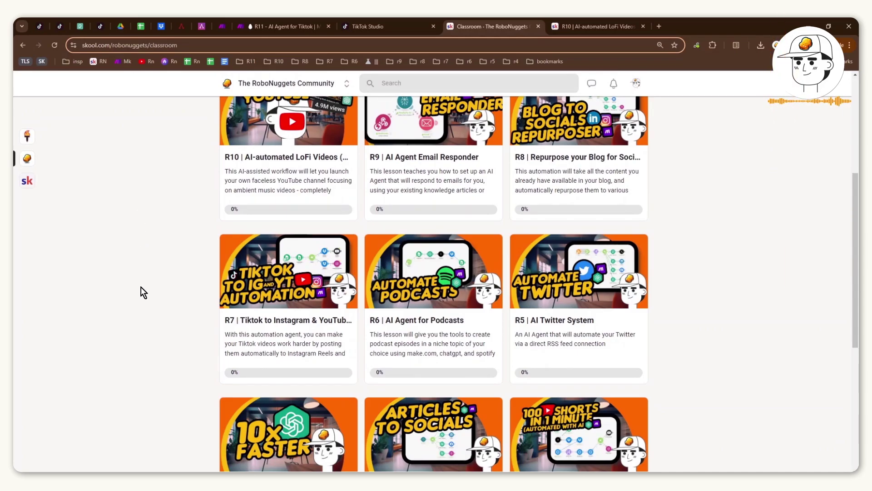
scroll(141, 288, up, 5)
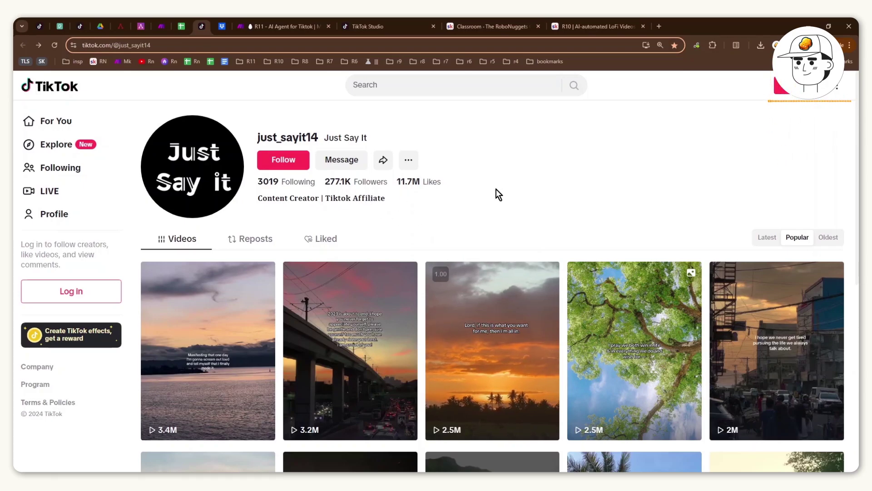
- Look over the most popular videos on the Just Say It TikTok profile
scroll(569, 216, down, 2)
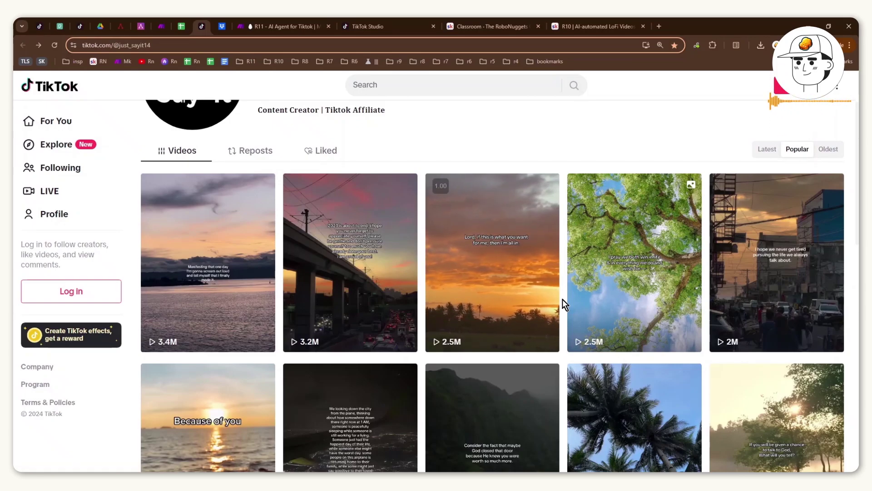
scroll(563, 298, up, 2)
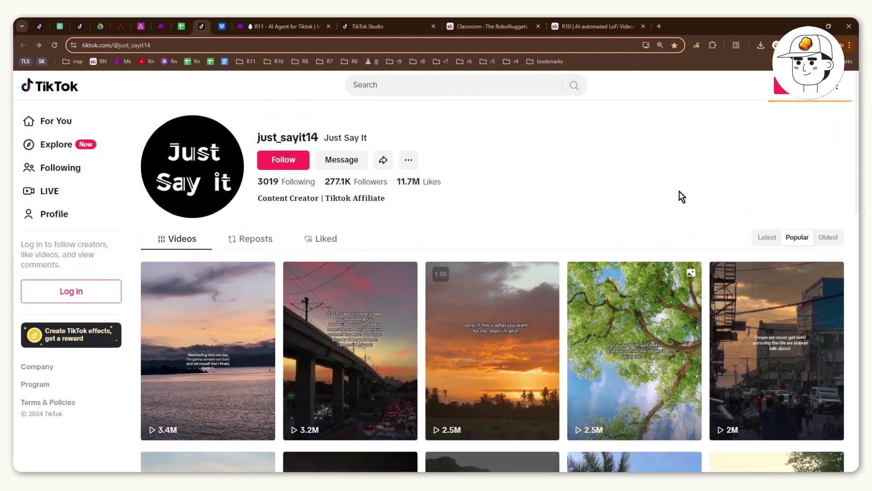
- Switch to Dropbox, hide the browser's bookmarks bar, and look through the quote videos in the R11 folder
click(222, 27)
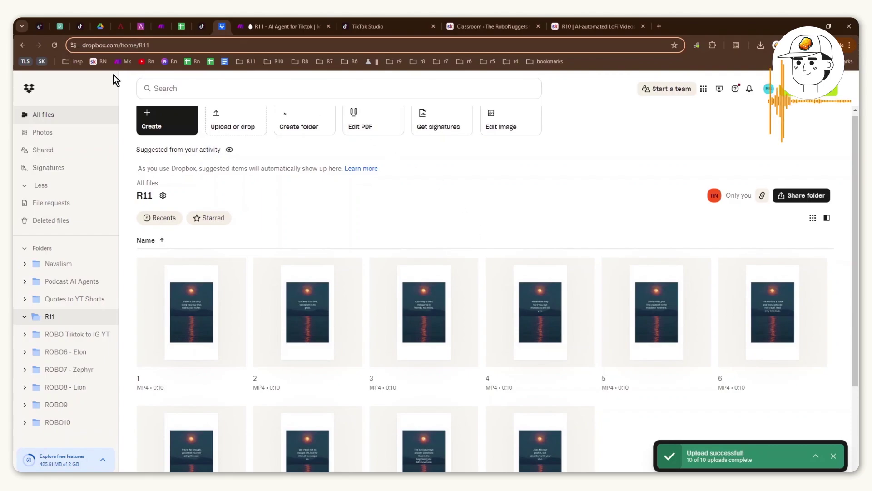
key(ctrl+shift+b)
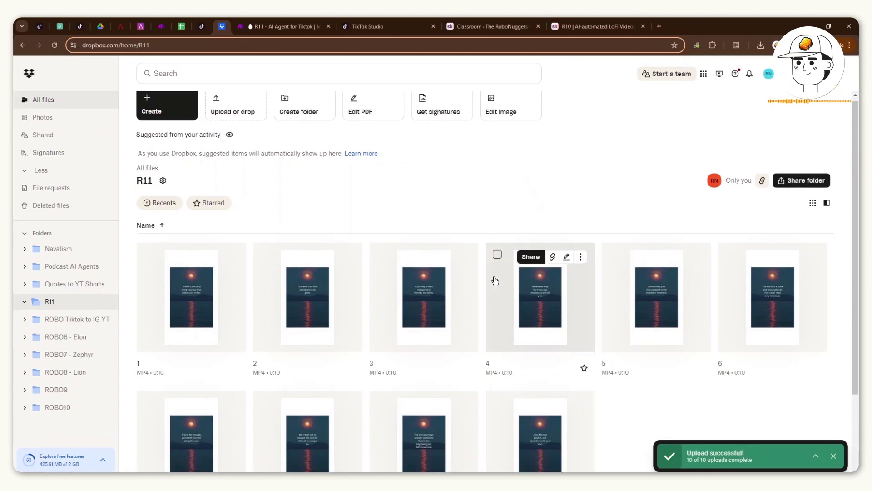
scroll(481, 291, down, 3)
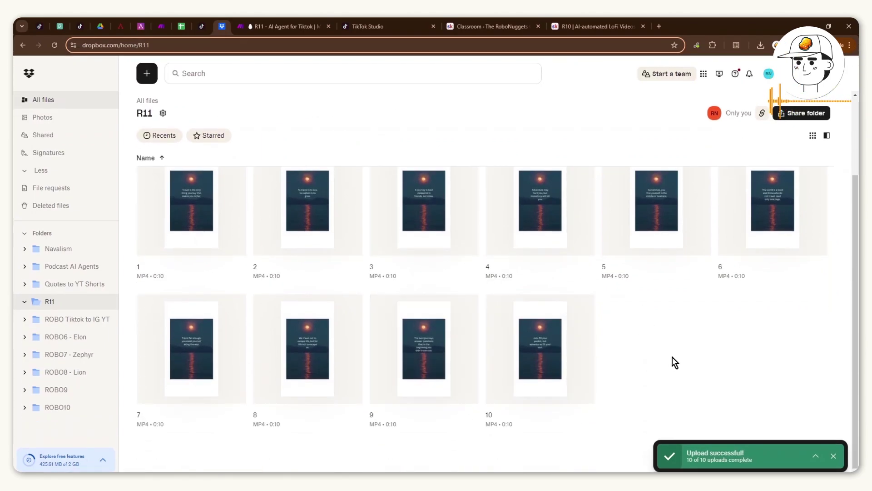
scroll(675, 363, up, 3)
click(271, 28)
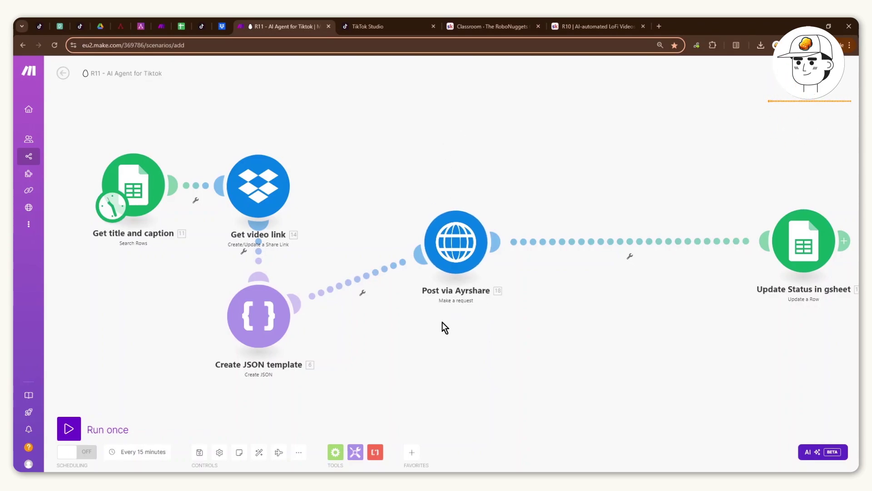
key(ctrl+shift+Tab)
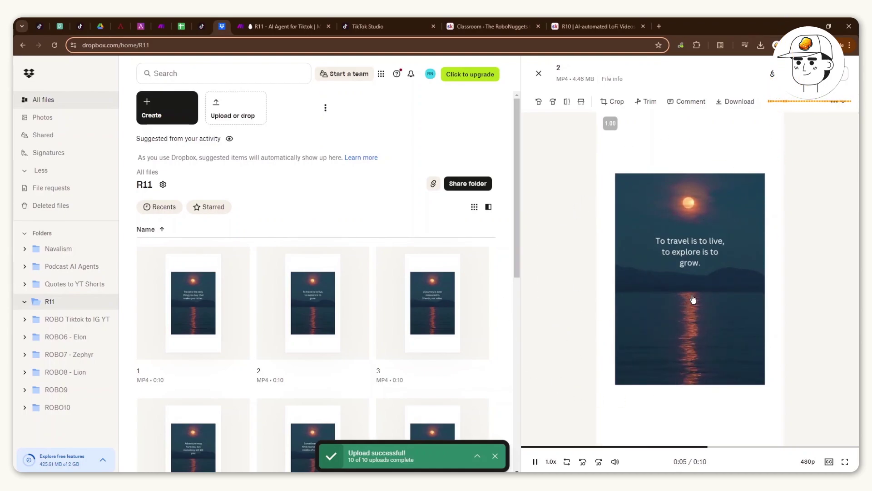
- Switch to the R11 - TIktok + Socials Template spreadsheet, enlarge the page and close the Tables sidebar
key(ctrl+shift+Tab)
key(ctrl+plus)
key(ctrl+plus)
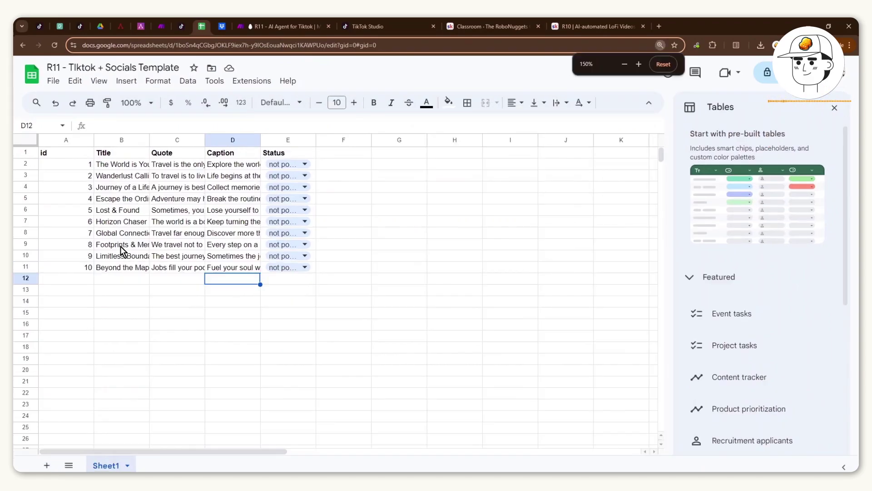
click(830, 117)
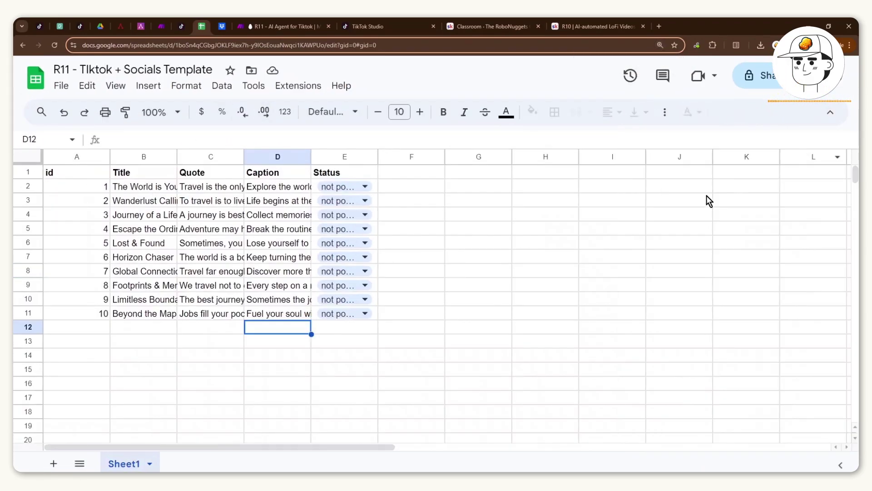
- Review the header row of the template, A1:E1, from id to Status
click(153, 198)
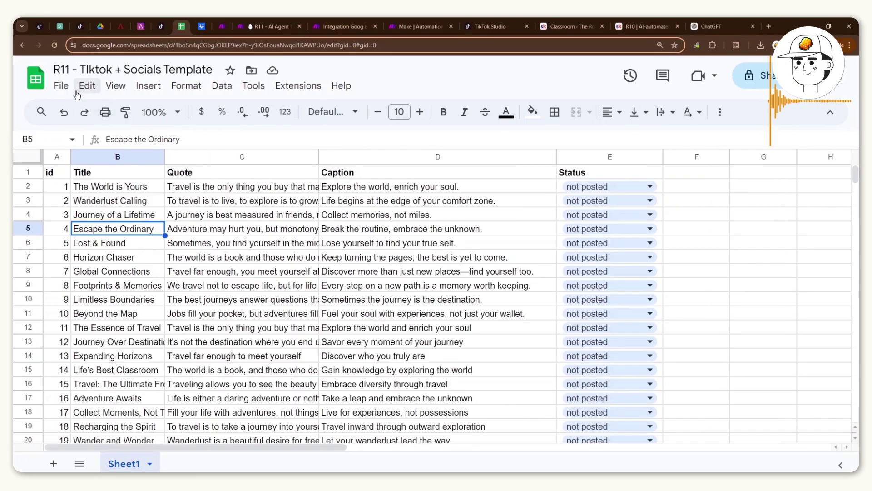
click(59, 88)
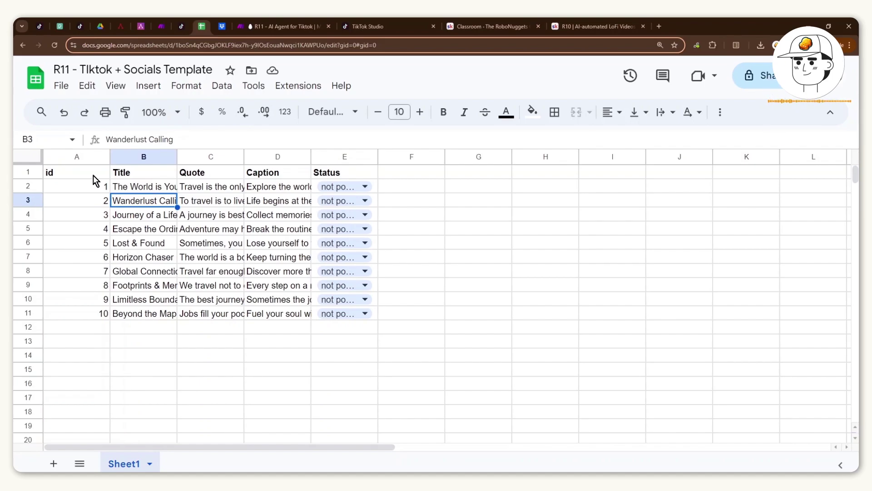
drag(95, 178, 359, 177)
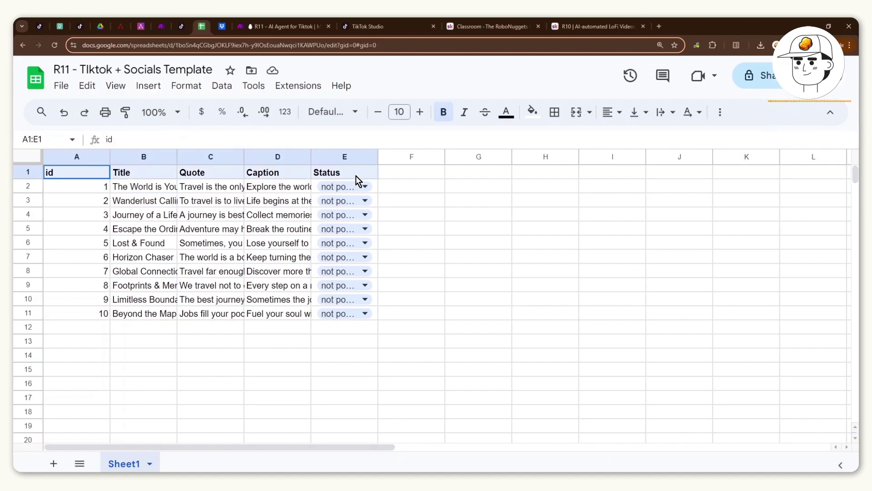
- Narrow the id column and fit the Title column to its text
click(93, 175)
drag(110, 156, 71, 156)
click(130, 200)
double_click(138, 156)
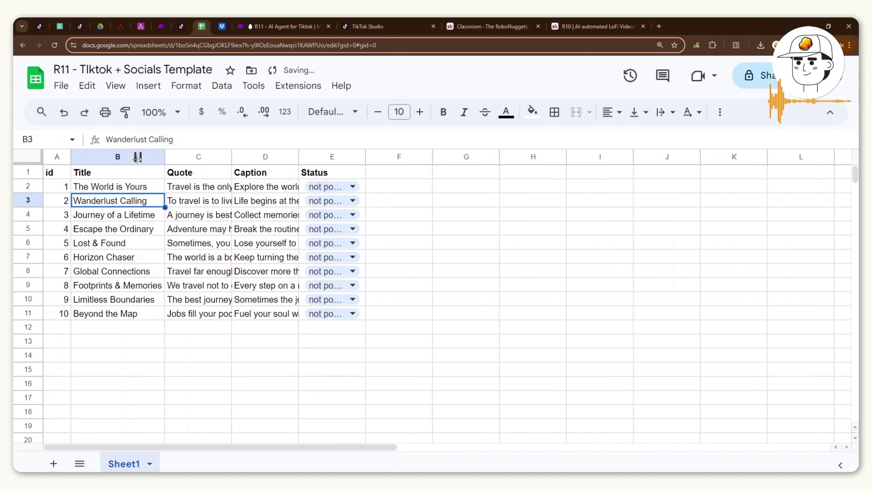
- Widen the Quote and Caption columns so that more of their text is readable
click(198, 156)
drag(231, 156, 319, 157)
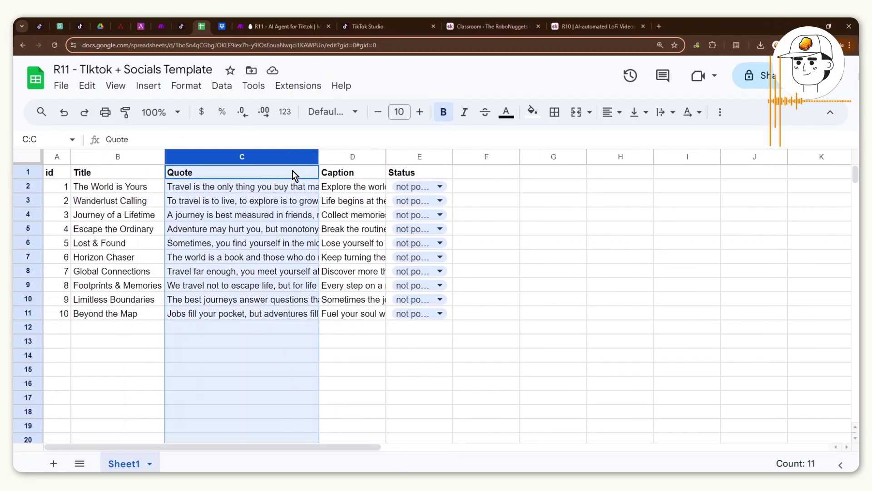
click(294, 171)
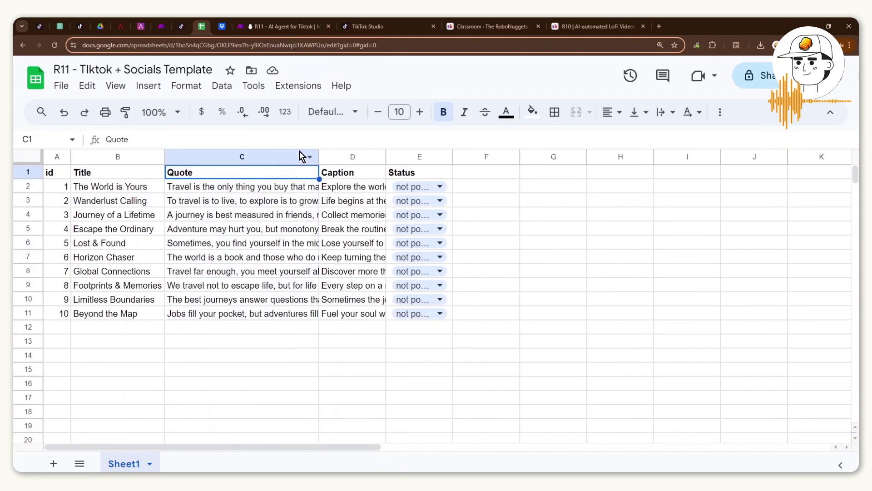
click(358, 172)
drag(385, 157, 556, 159)
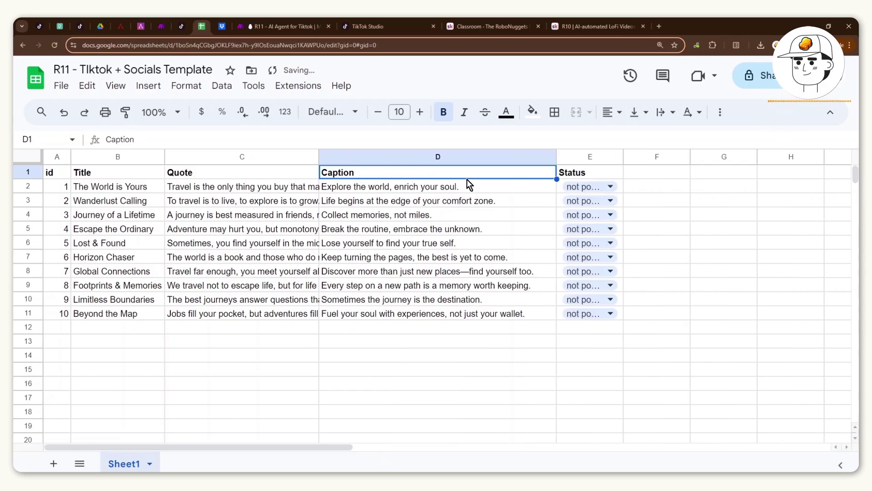
- In a new tab, ask ChatGPT for 10 travel quotes of 100-200 characters, tabulated as Title, Quote and Caption, without double quotes
drag(105, 190, 432, 313)
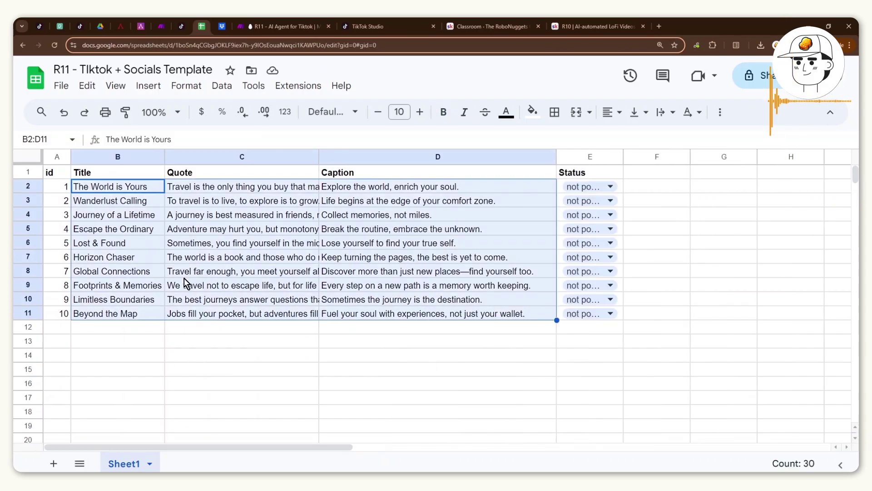
click(660, 19)
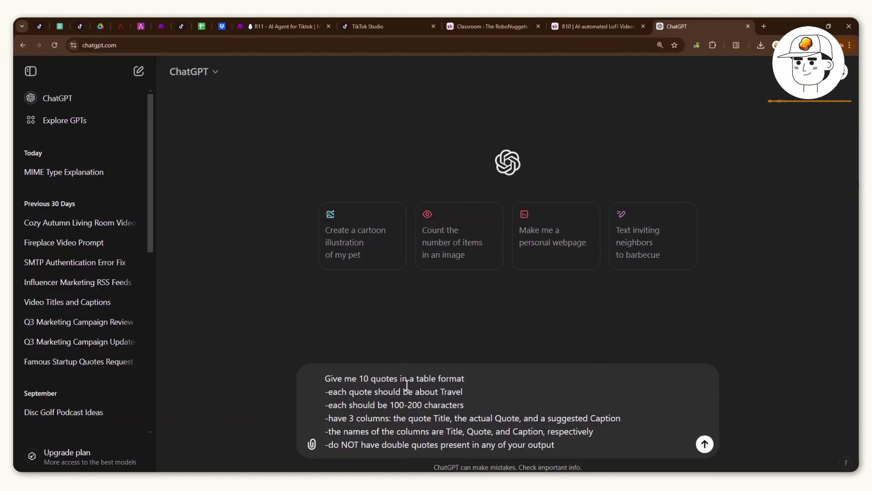
key(Return)
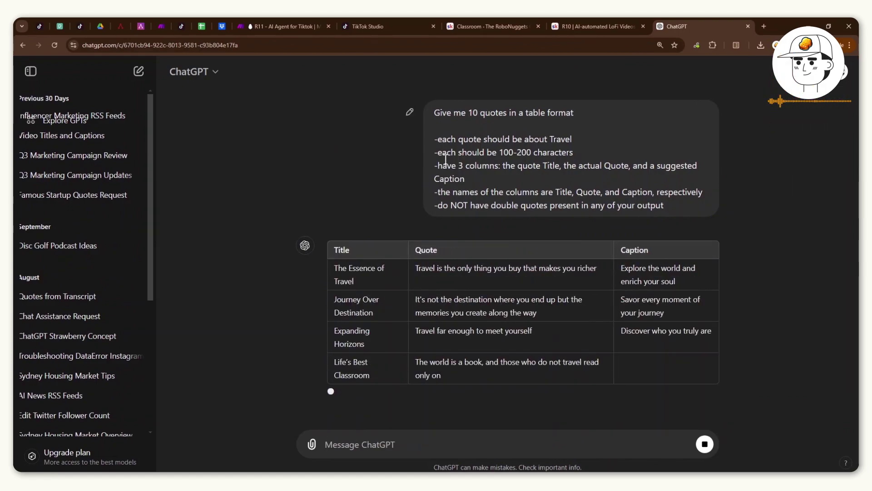
- Review the prompt's topic, length and column requirements, and look through the generated quotes table
scroll(461, 149, up, 2)
drag(434, 139, 559, 138)
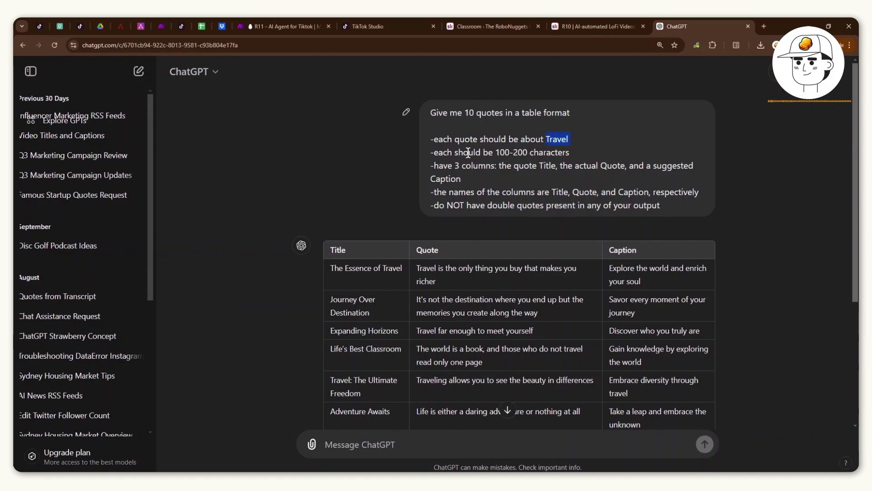
drag(498, 155, 585, 163)
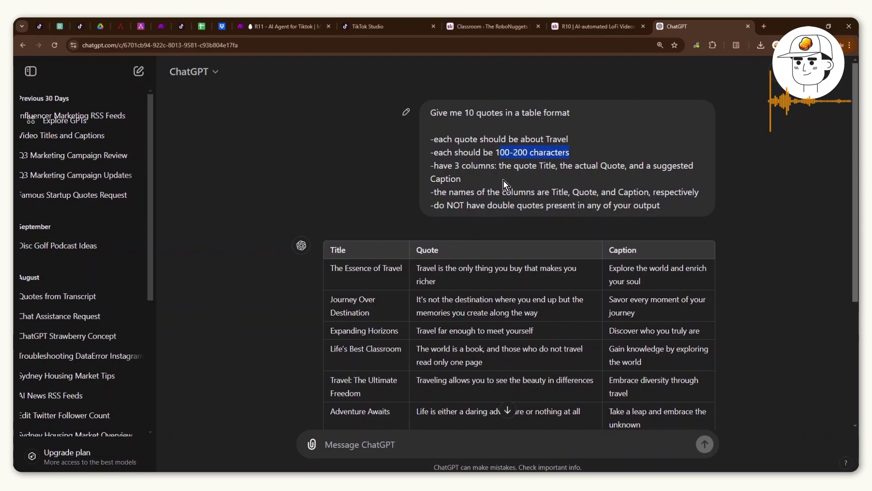
drag(496, 180, 471, 165)
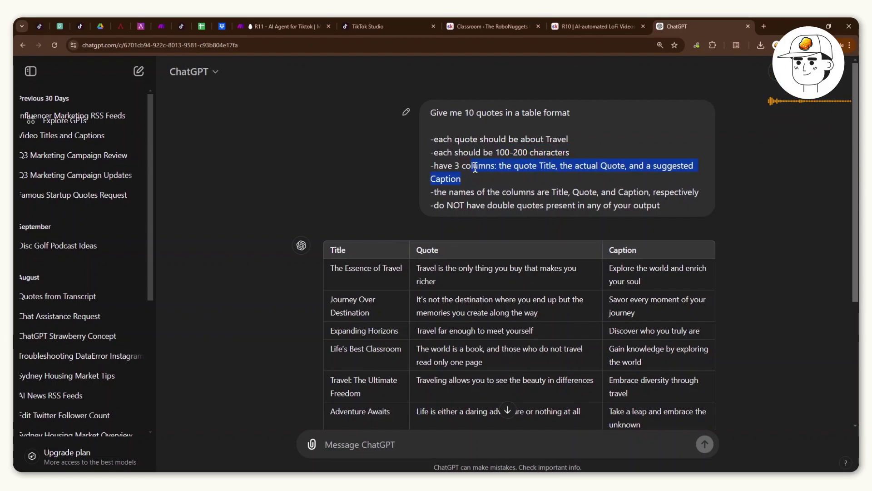
click(545, 178)
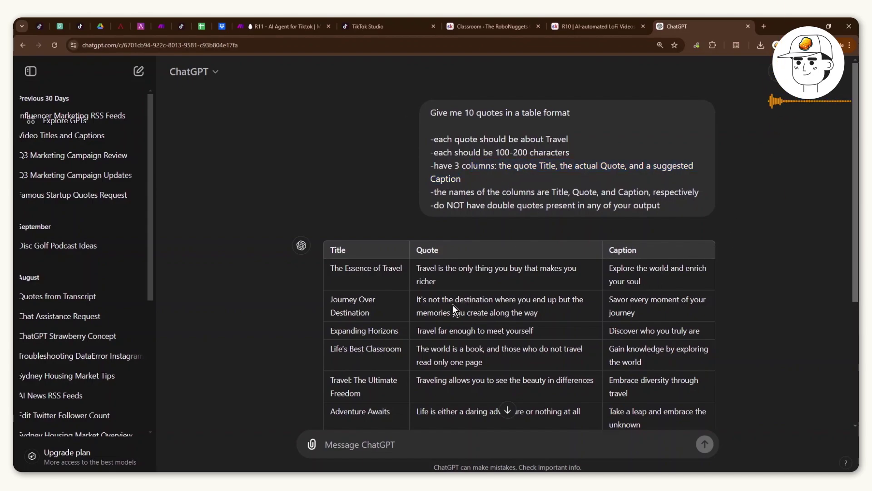
scroll(380, 309, down, 3)
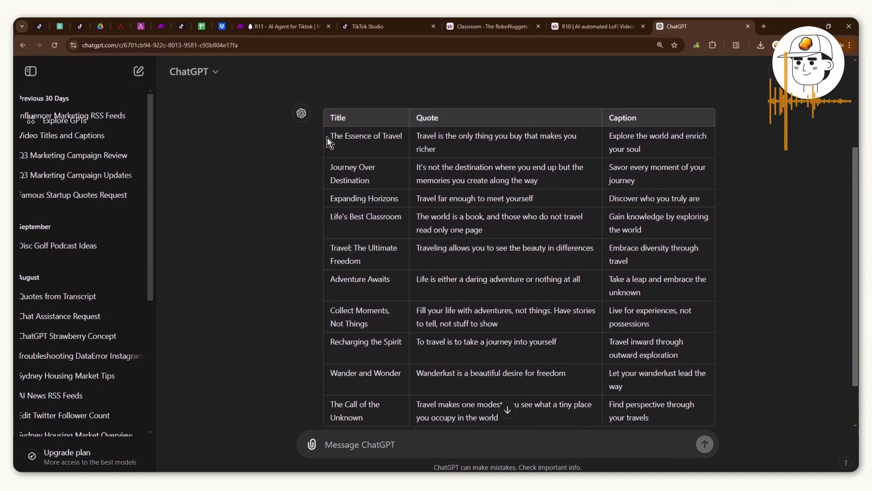
- Copy the ten generated quote rows from ChatGPT and paste them into the Google Sheet starting at cell B12
drag(329, 143, 654, 363)
scroll(597, 335, up, 4)
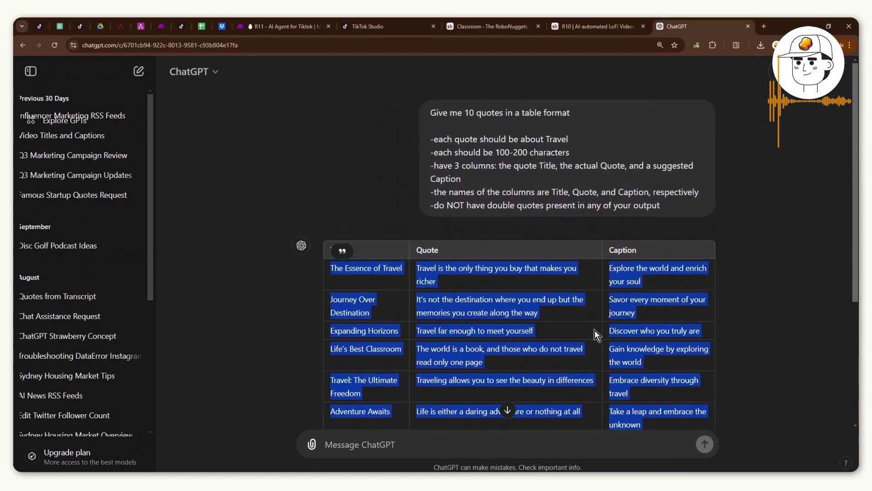
click(202, 26)
click(81, 328)
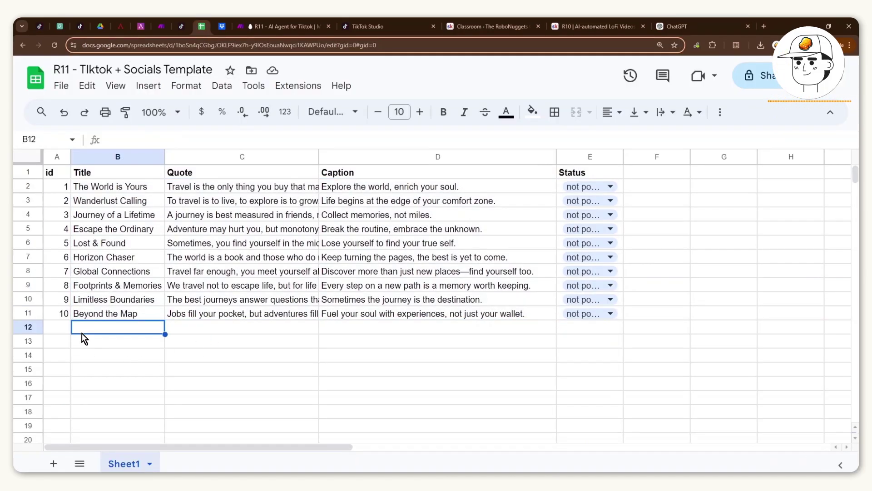
key(ctrl+v)
scroll(89, 258, down, 2)
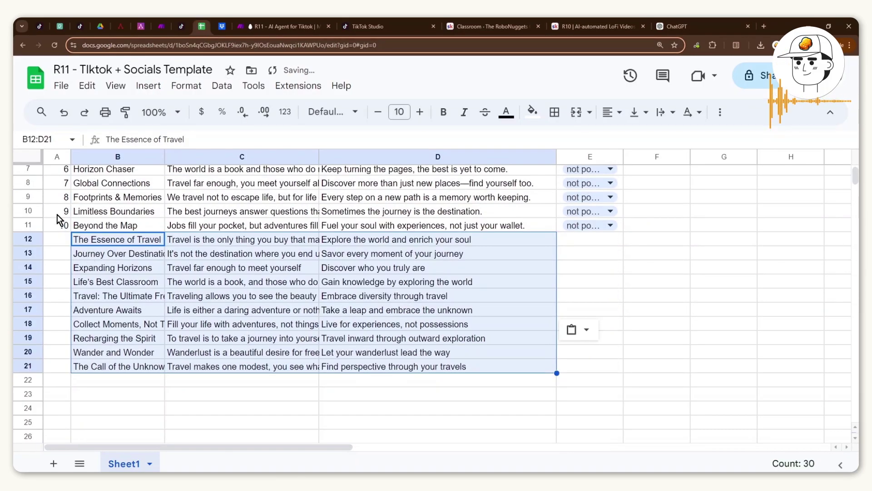
- Continue the id numbering from 11 to 20 for the newly added quote rows
drag(58, 217, 74, 363)
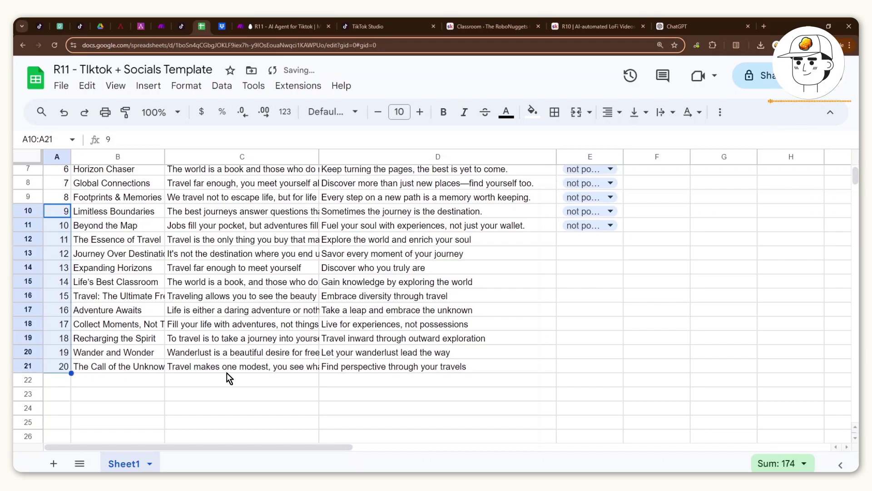
click(58, 215)
shift+click(60, 368)
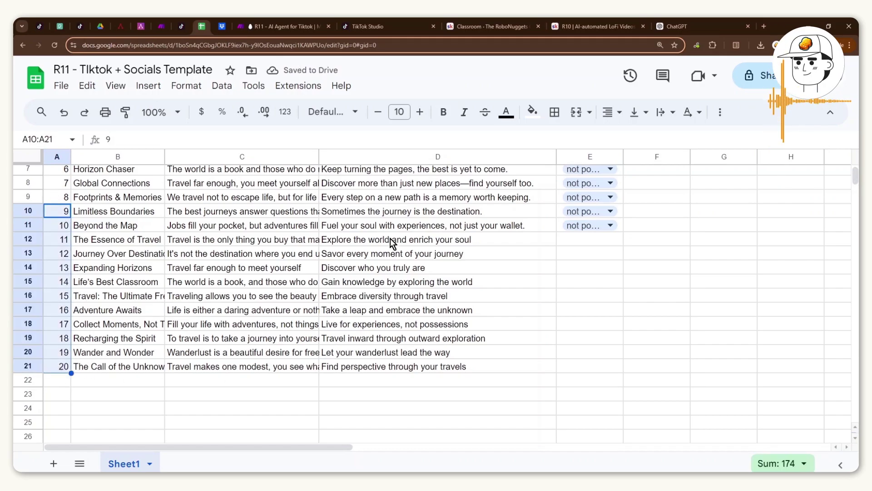
click(61, 229)
scroll(63, 249, up, 2)
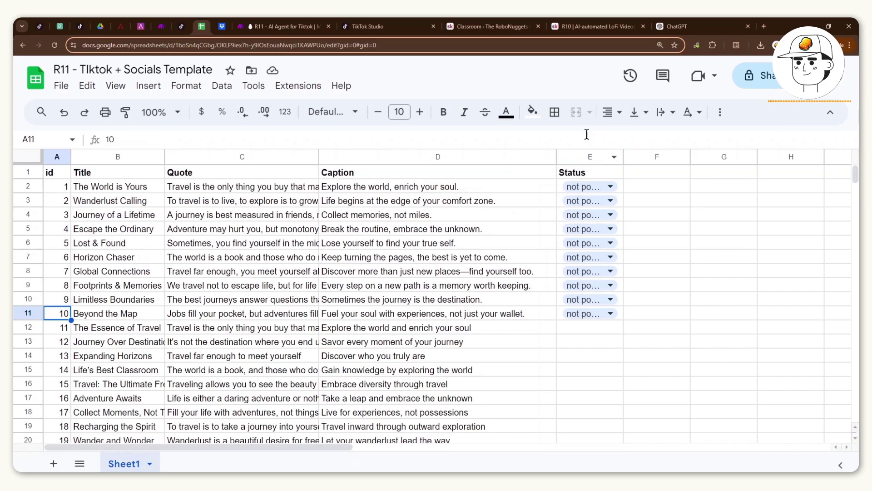
- Widen the Status column so that its full dropdown values are readable
double_click(623, 156)
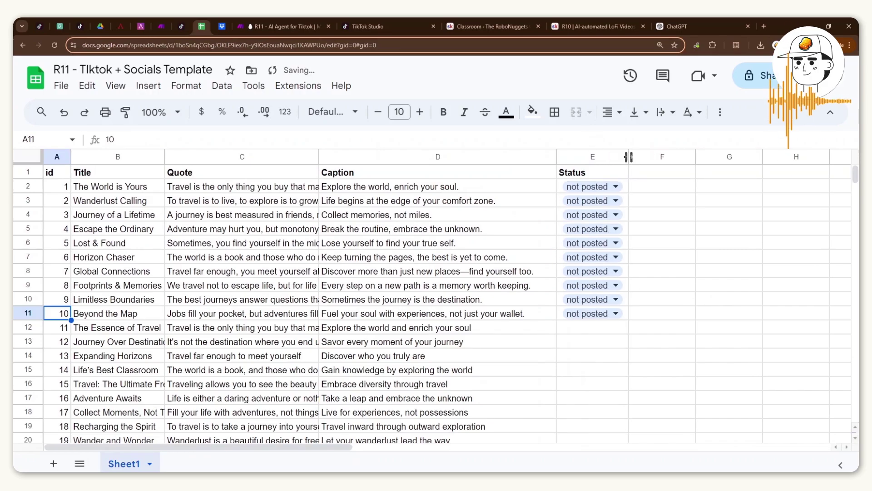
drag(628, 157, 663, 157)
click(659, 186)
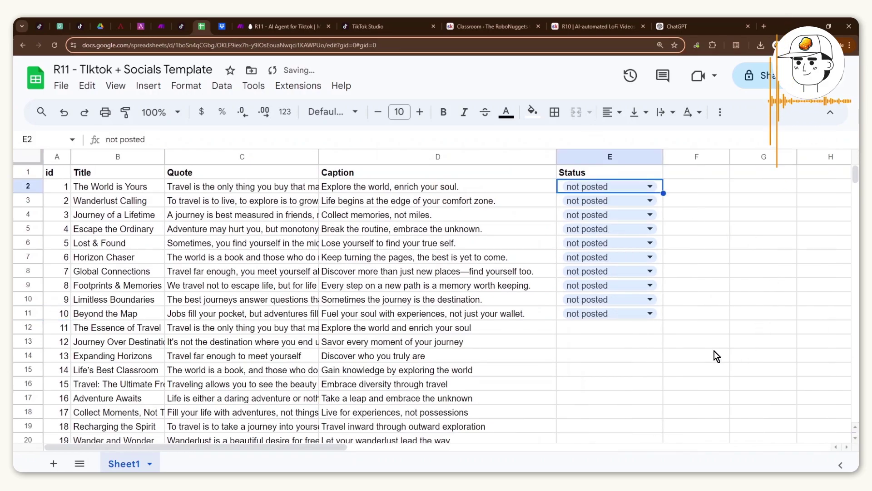
- Set the Status of the new quotes in rows 12 to 21 to not posted
click(595, 327)
scroll(597, 426, down, 2)
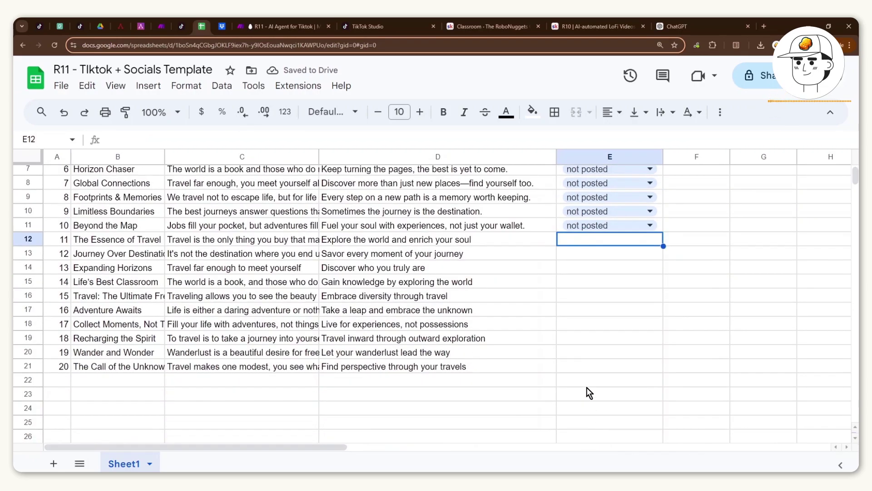
shift+click(579, 369)
text(not posted not posted not posted not posted not posted not posted not posted not posted not posted not posted)
scroll(545, 363, up, 2)
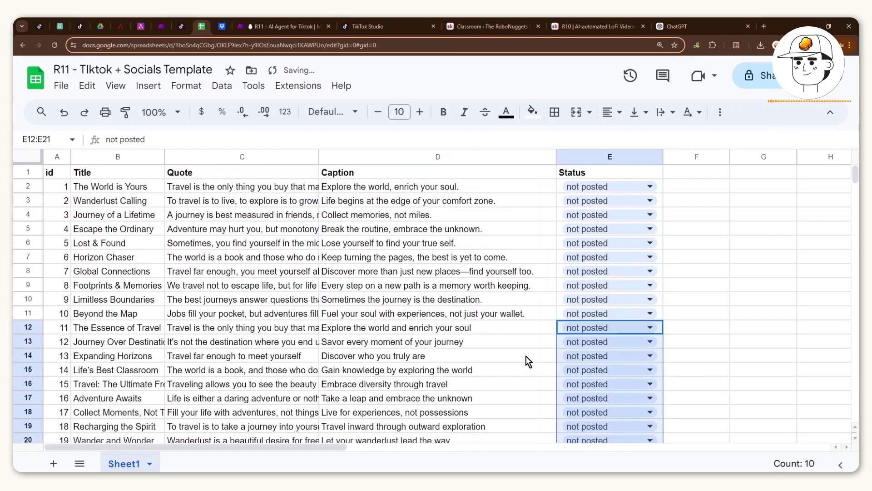
click(544, 200)
click(427, 271)
click(257, 187)
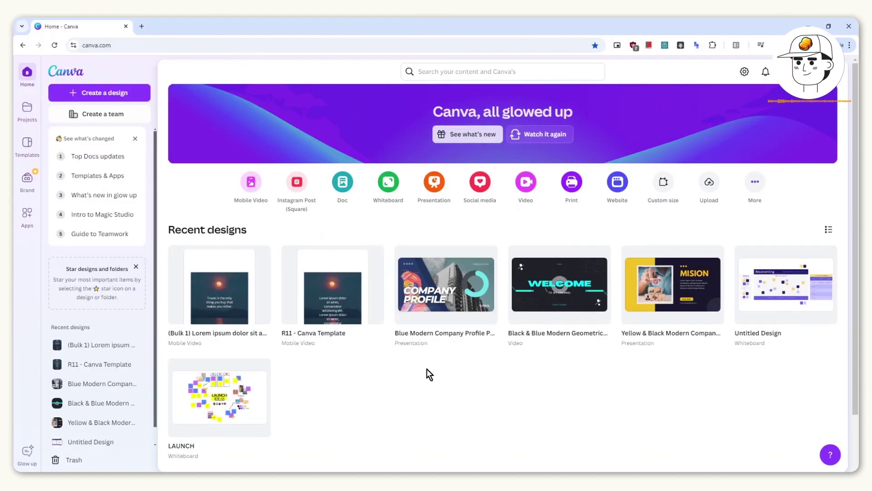
- Switch to Canva and create a new blank Mobile Video design
click(106, 96)
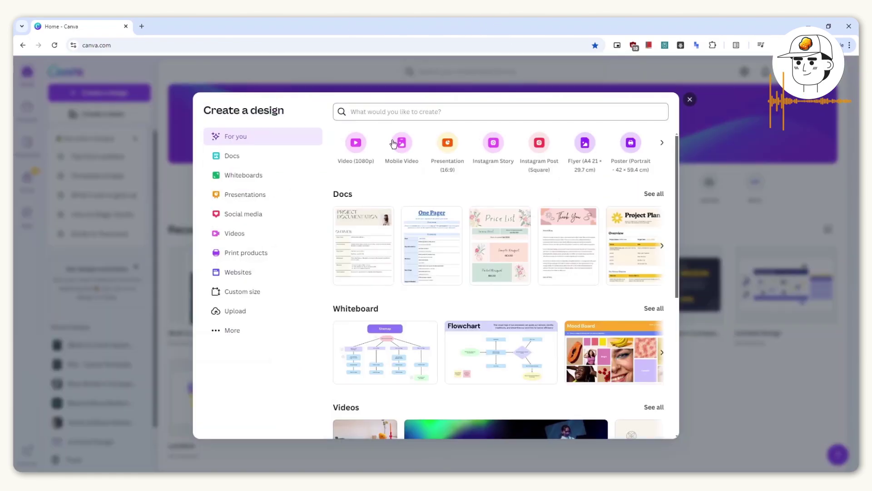
click(402, 154)
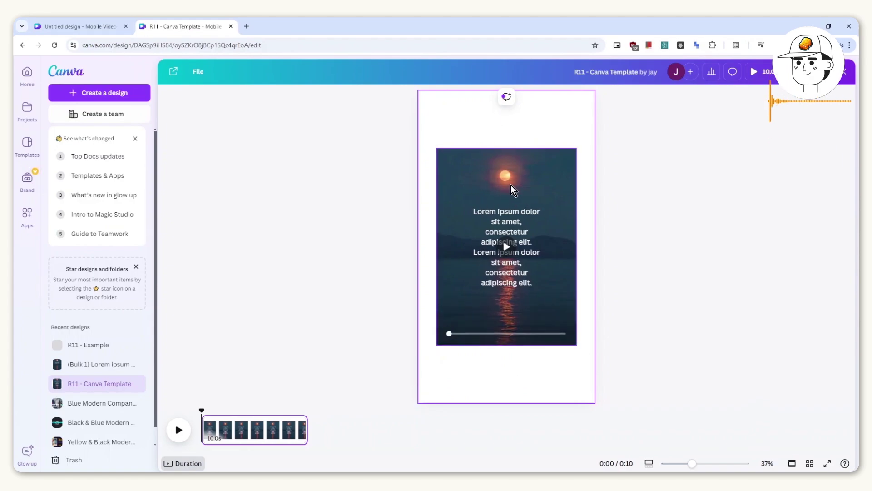
- Examine the background video and quote text box in the R11 - Canva Template, and return to the blank R11 - Example design
click(474, 178)
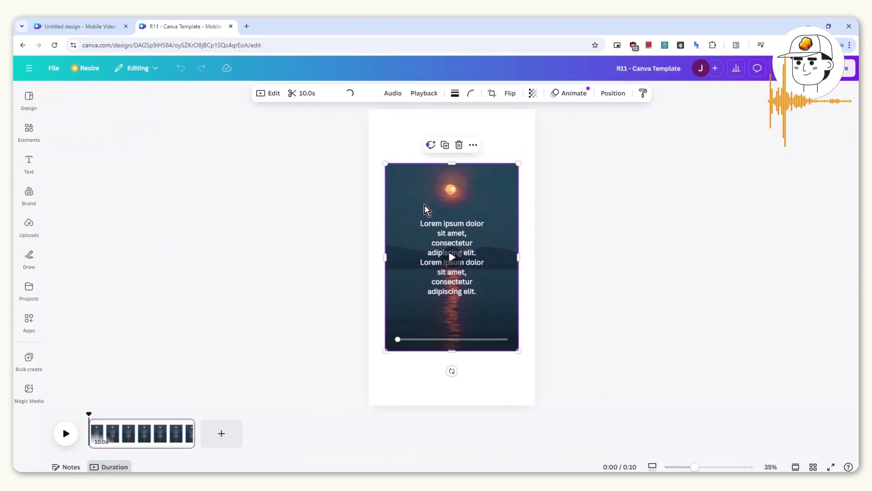
click(444, 240)
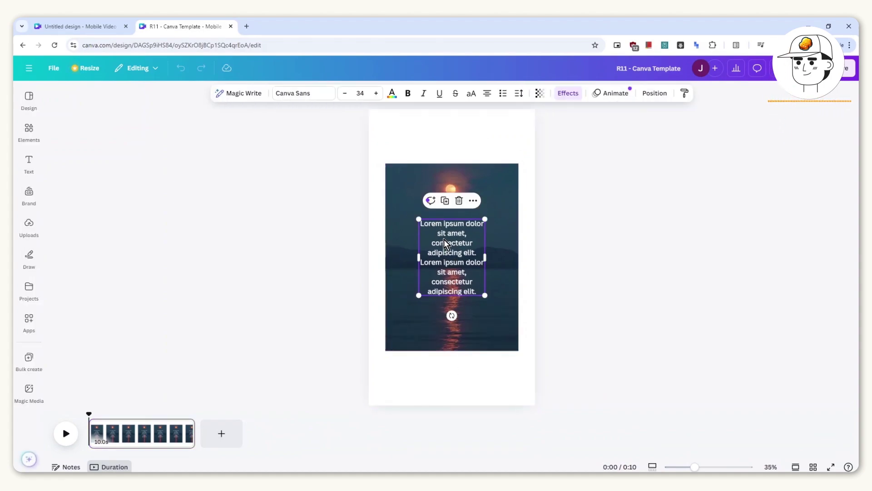
key(Escape)
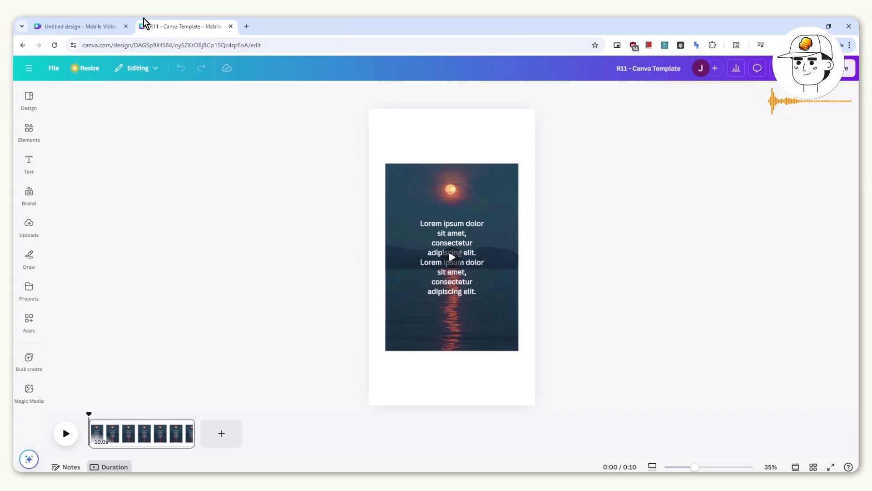
click(108, 27)
key(Escape)
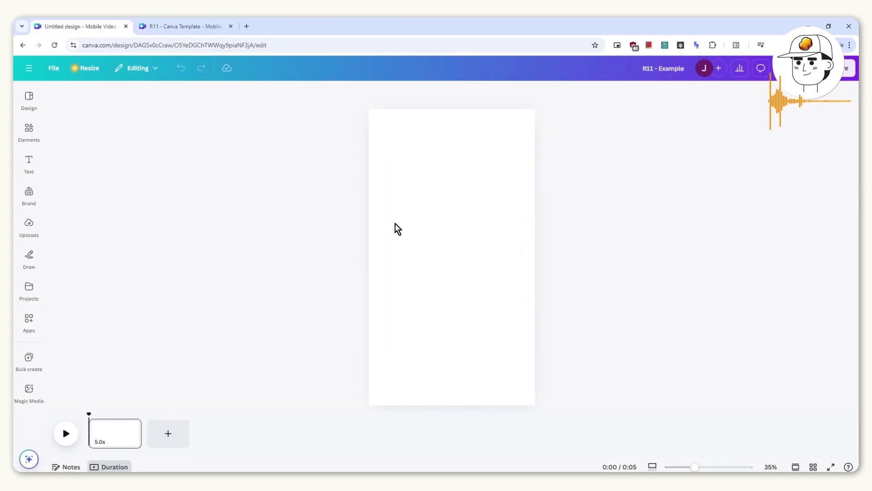
- Switch to Pexels and check the sunset video search term and its Vertical orientation filter
click(247, 27)
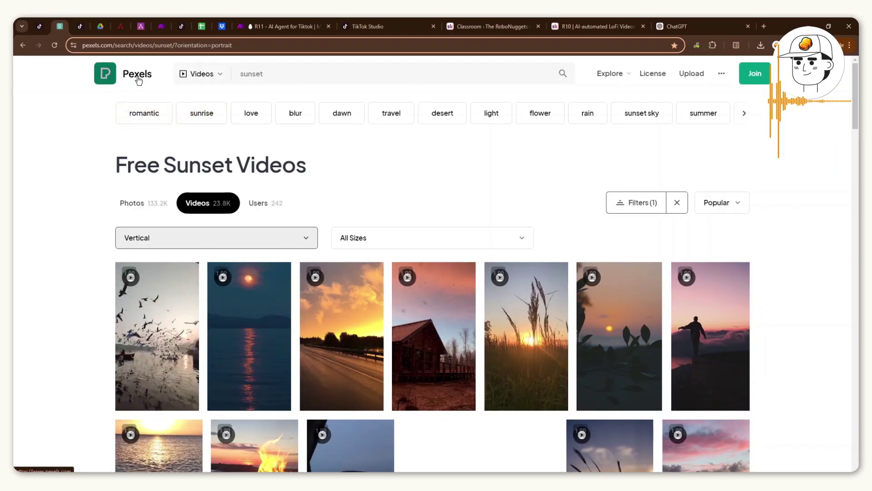
click(262, 74)
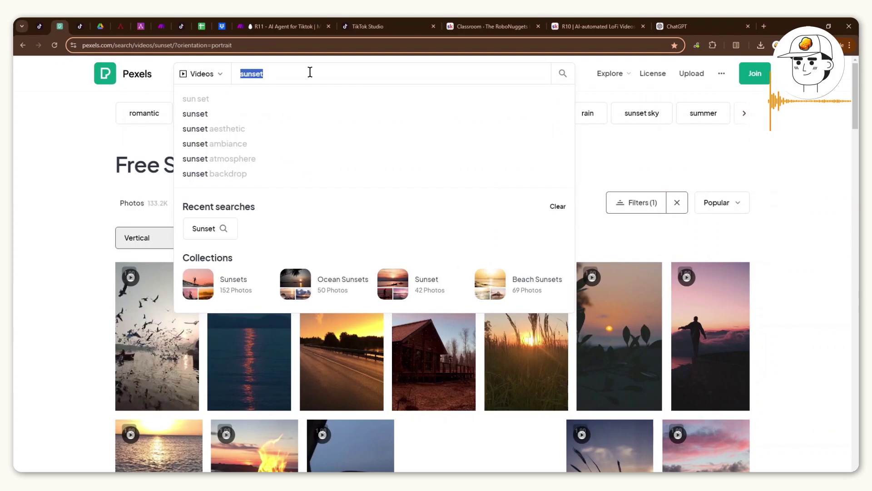
click(86, 207)
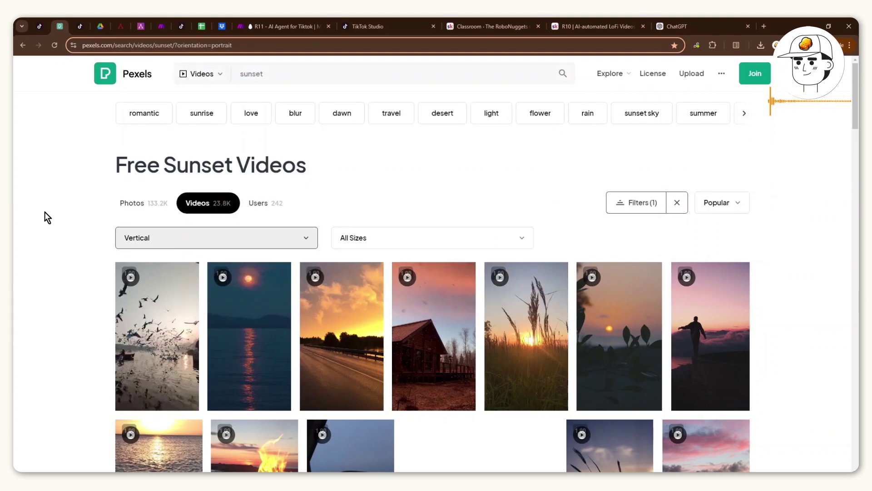
click(234, 239)
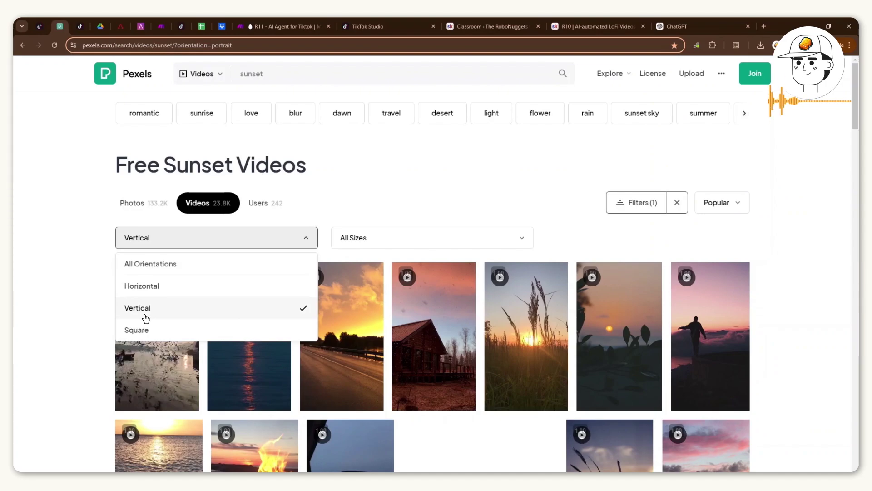
click(65, 284)
- Download the free vertical video of the glowing sun reflected on dark water from the sunset results
scroll(66, 283, down, 5)
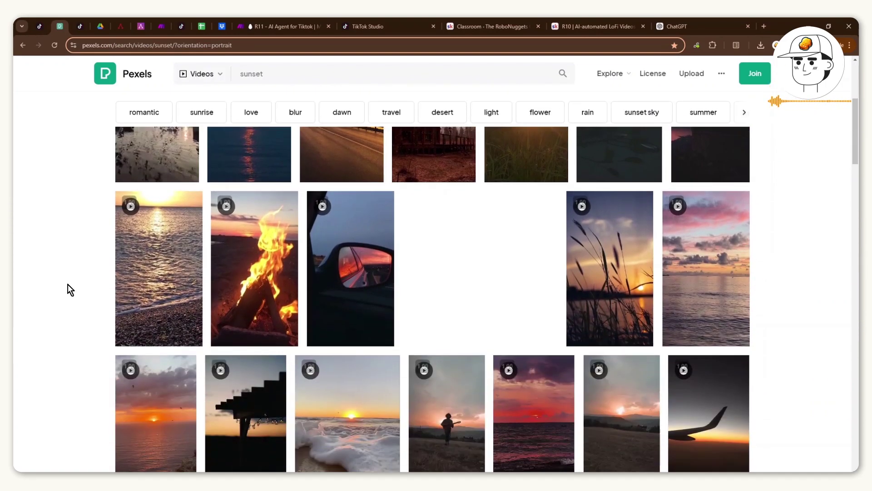
scroll(67, 284, up, 4)
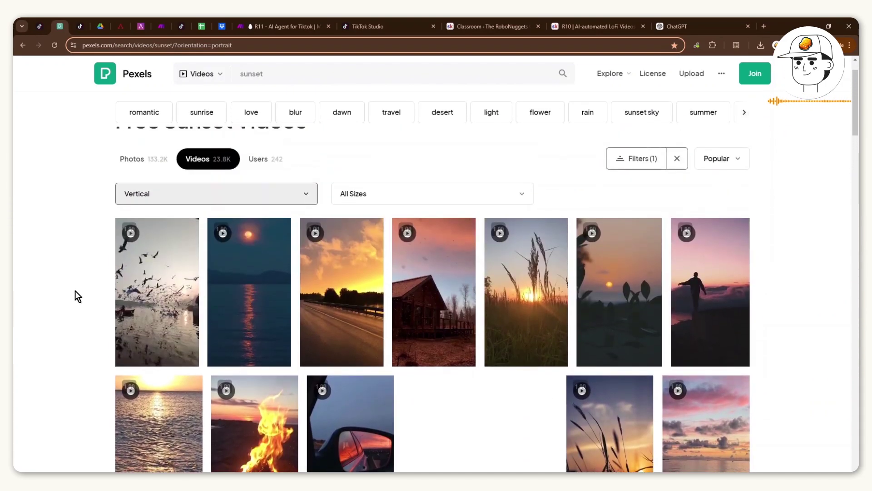
scroll(75, 293, up, 1)
scroll(77, 331, down, 2)
mouse_move(237, 258)
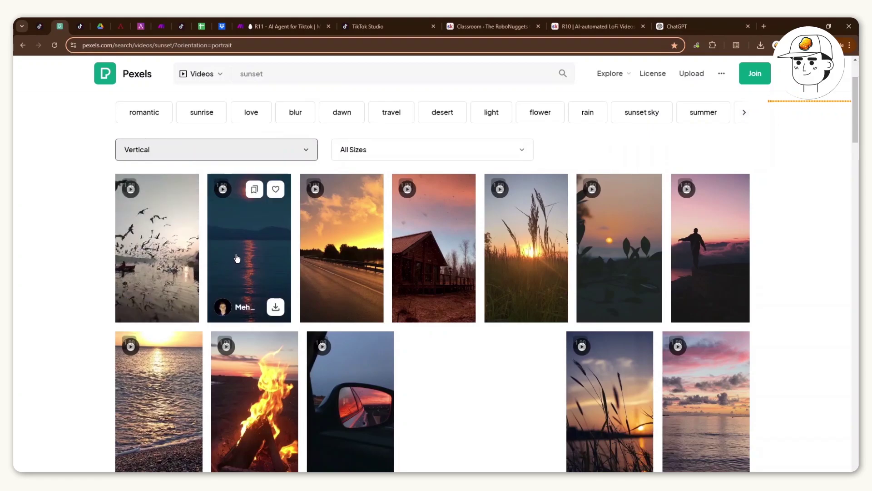
click(238, 243)
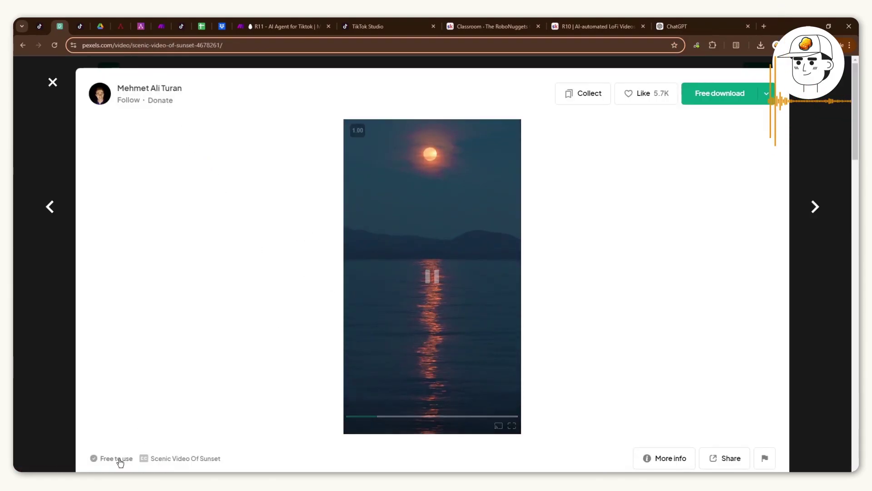
scroll(272, 466, down, 1)
scroll(500, 363, up, 1)
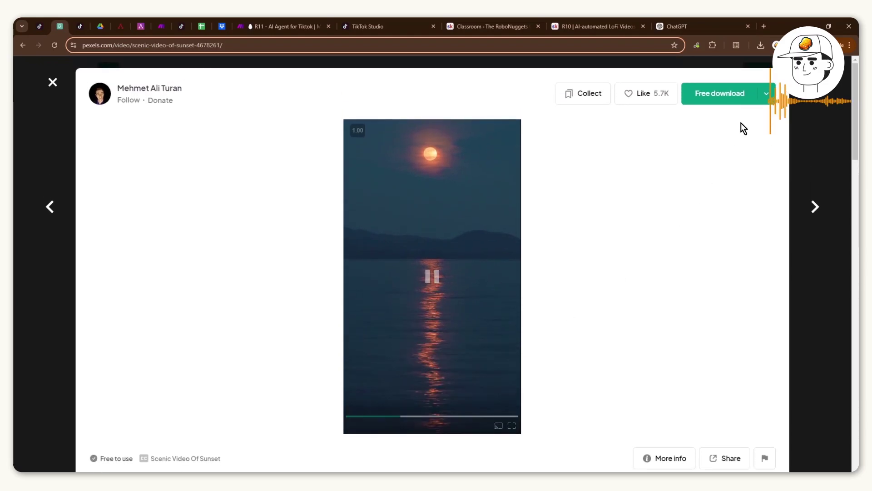
click(747, 94)
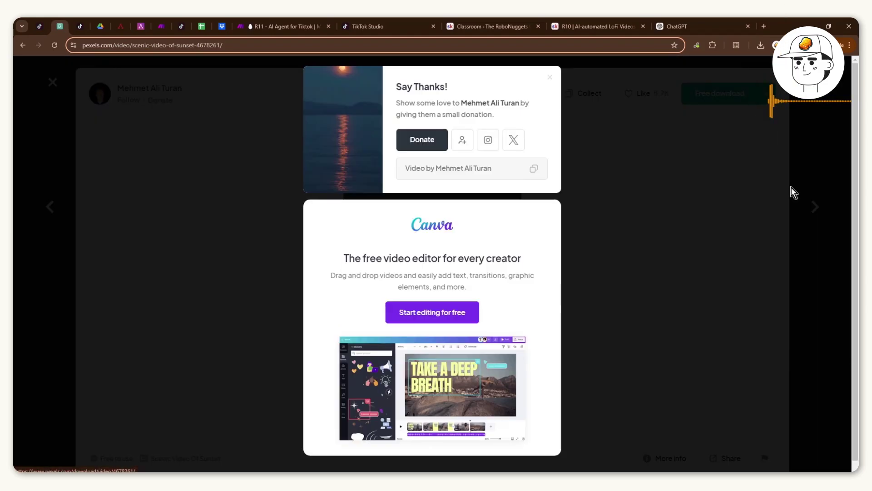
click(659, 298)
click(806, 137)
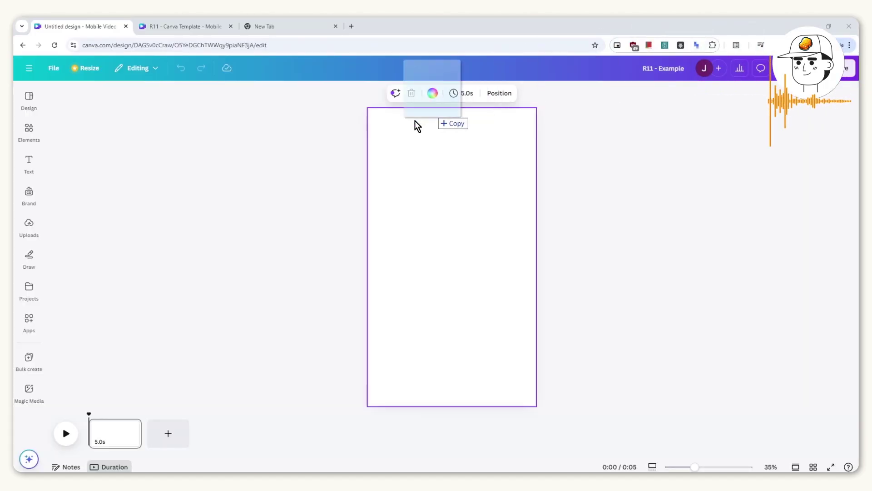
- Add the downloaded sunset video to the blank page of the R11 - Example design in Canva
drag(415, 122, 470, 247)
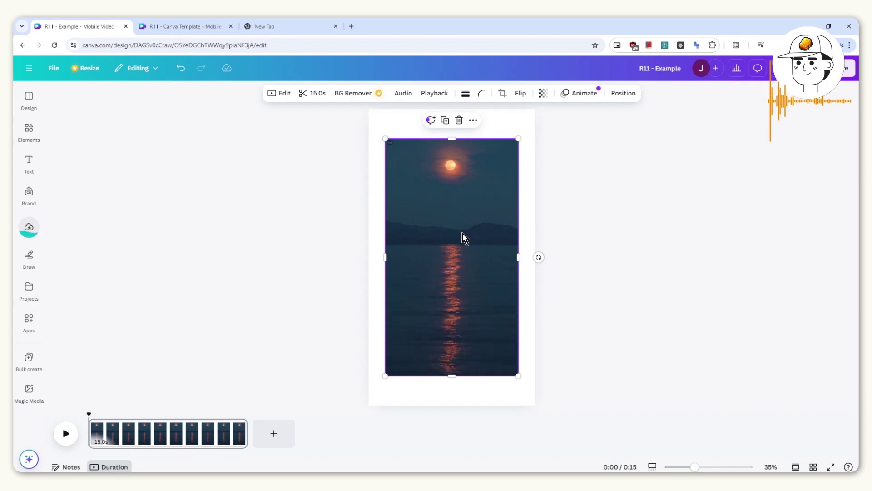
mouse_move(463, 233)
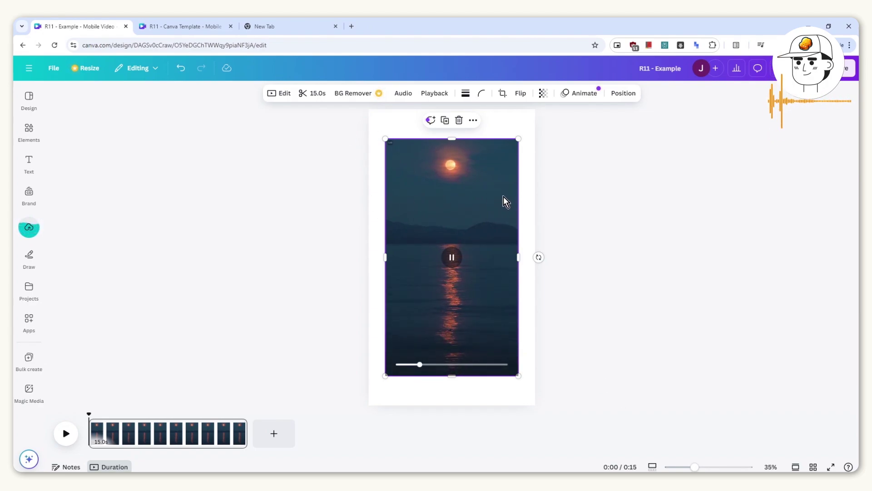
click(581, 324)
- Crop the sunset video to a 4:5 aspect ratio, shifting the footage down so the sun stays inside the frame
click(445, 200)
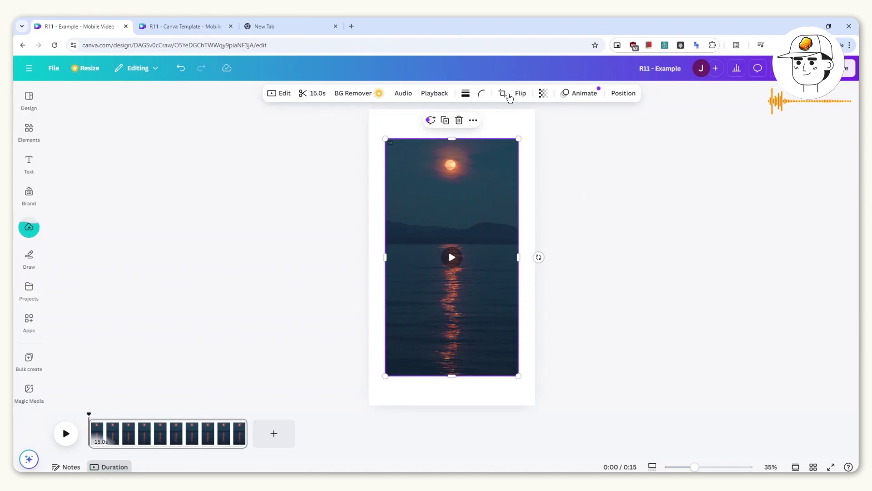
click(503, 94)
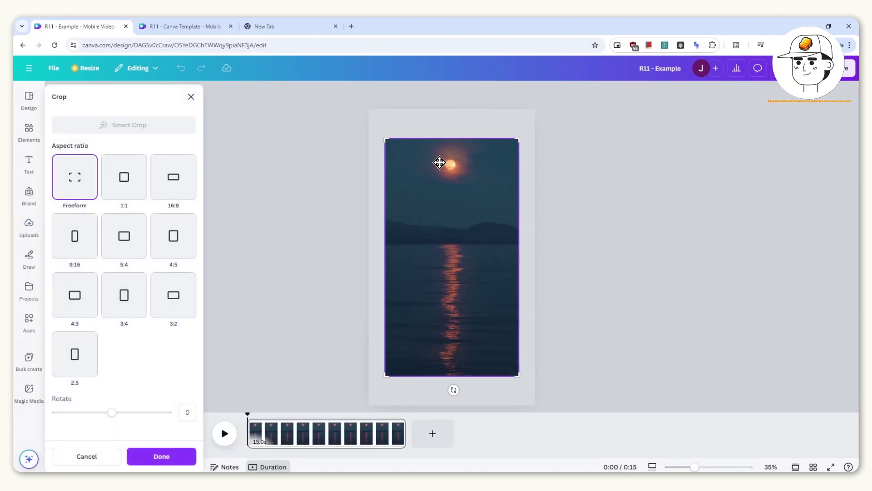
click(176, 249)
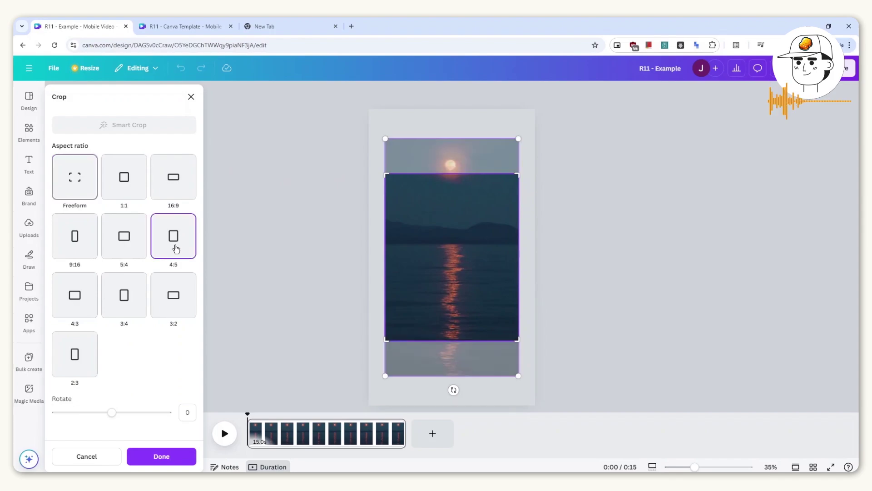
drag(457, 226, 454, 274)
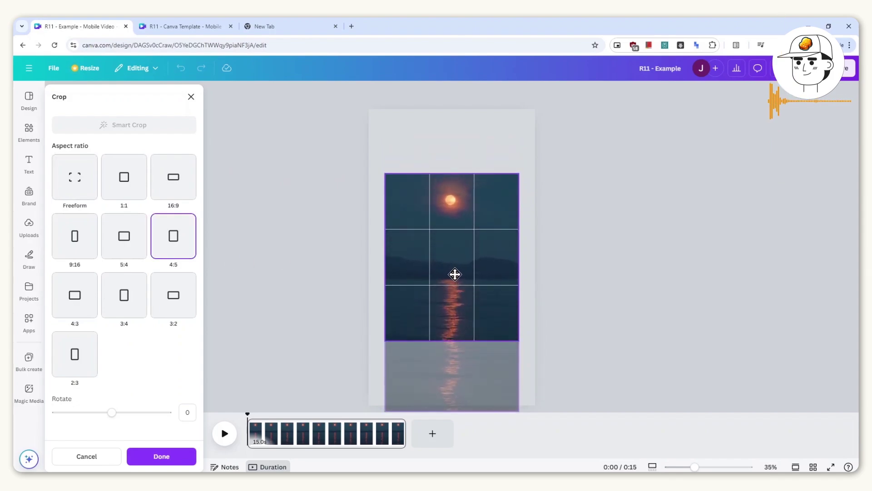
click(608, 332)
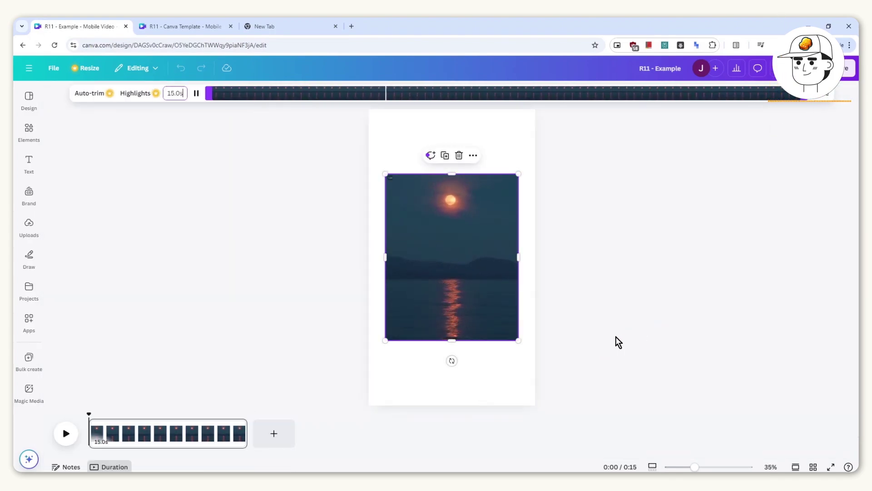
- Move the sunset video slightly above the page's centre and shorten the page's duration to 10.0 s
drag(467, 288, 465, 280)
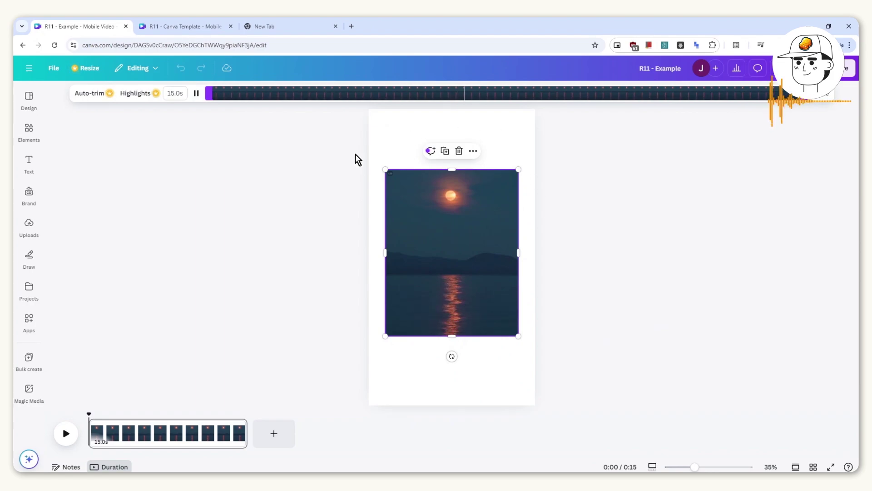
click(309, 220)
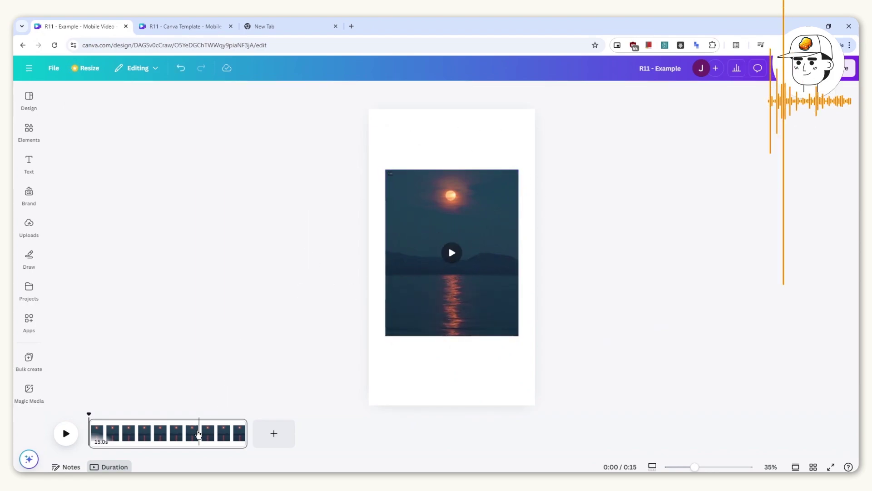
drag(241, 440, 192, 440)
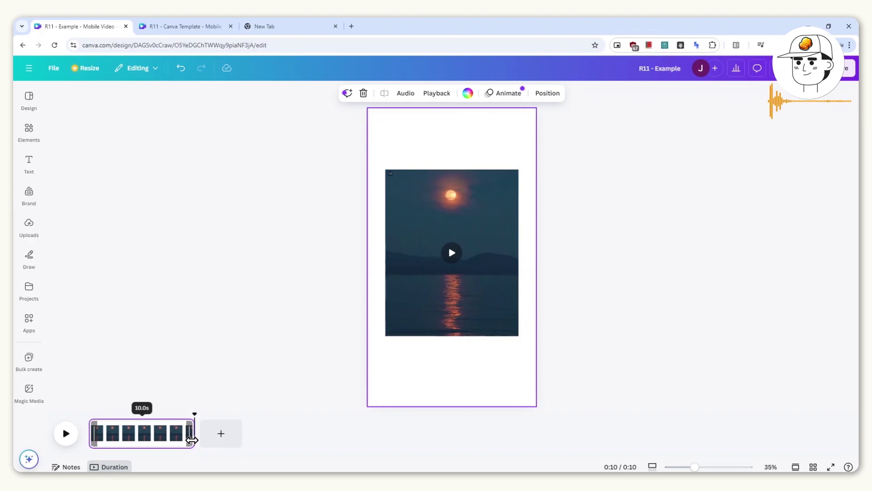
click(268, 297)
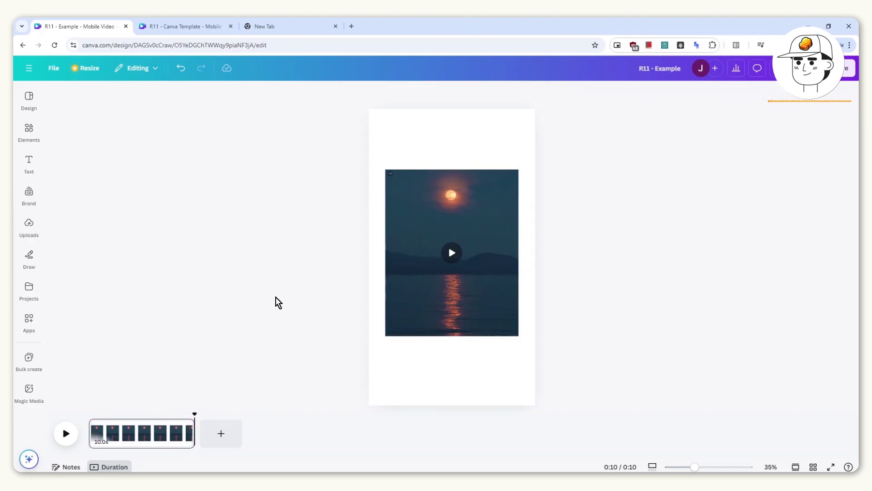
- Add a text box with two sentences of Lorem ipsum placeholder text, narrowed to about half the video's width and centred over the footage
click(29, 162)
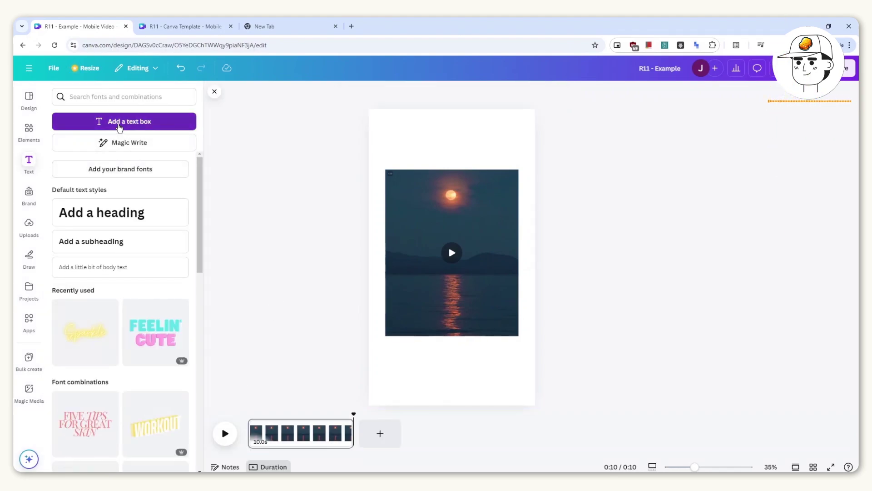
click(120, 122)
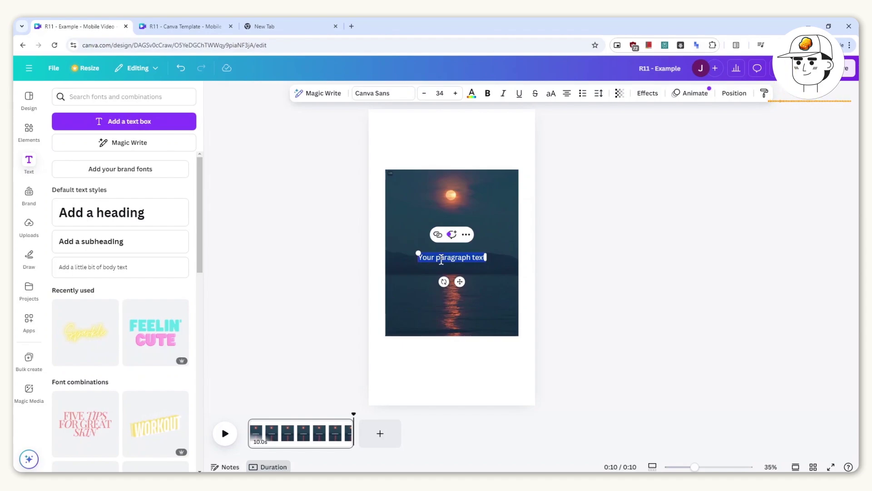
text(Lorem ipsum dolor sit amet, consectetur adipiscing elit. Lorem ipsum dolor sit amet, consectetur adipiscing elit.)
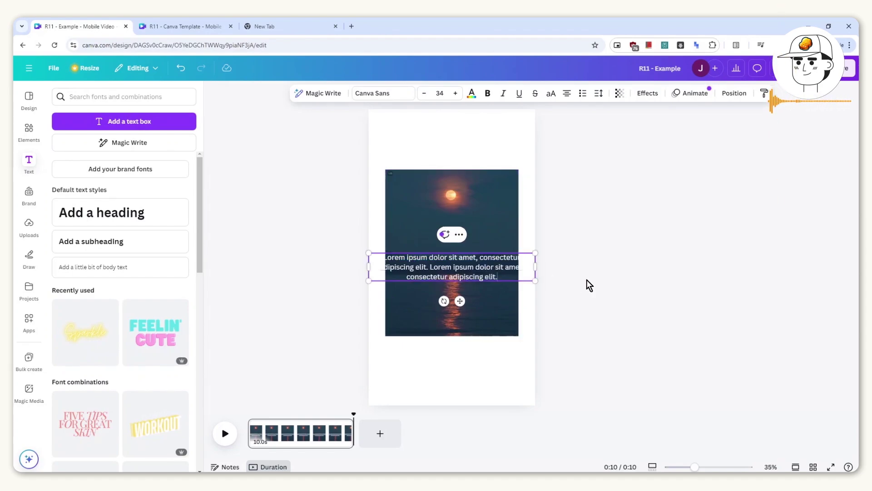
drag(536, 266, 450, 269)
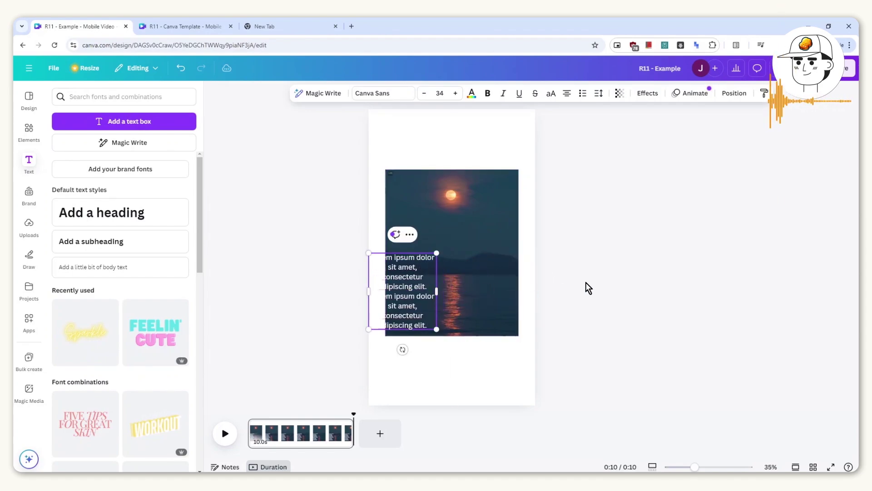
click(586, 288)
drag(406, 297, 456, 253)
click(622, 310)
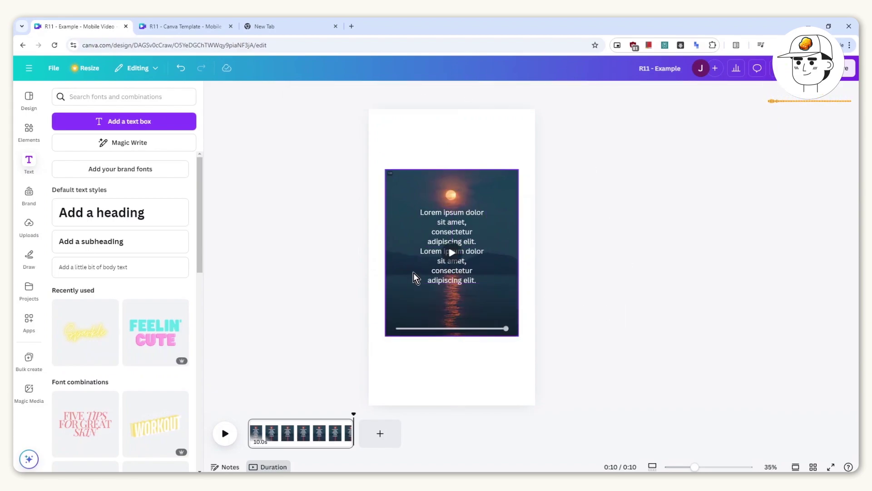
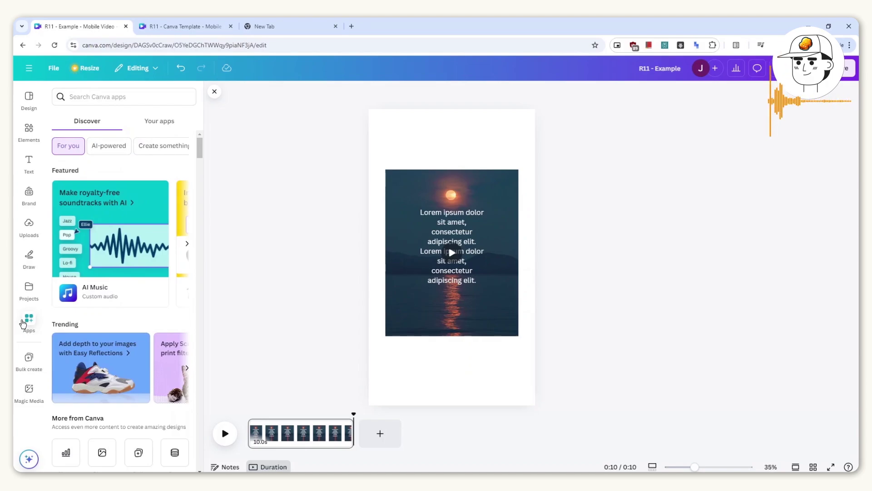
- Start manual data entry in the Bulk create app and clear the sample table
scroll(166, 190, down, 5)
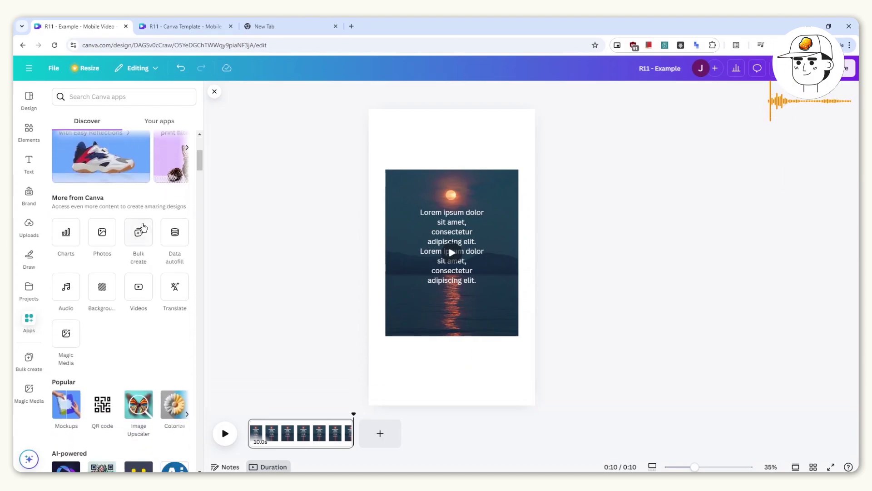
click(139, 233)
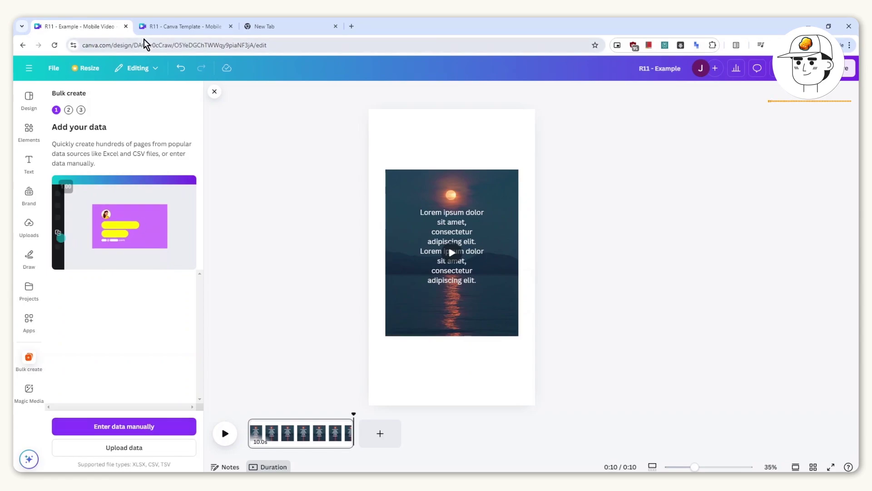
click(104, 427)
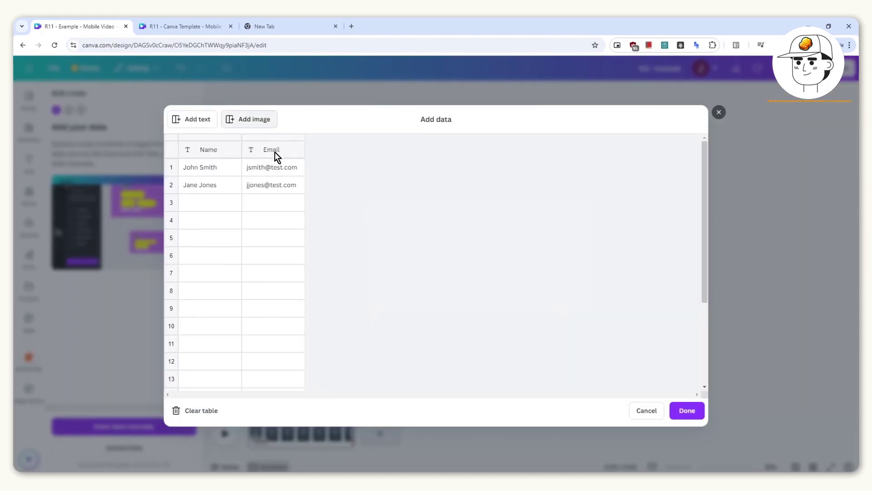
click(194, 411)
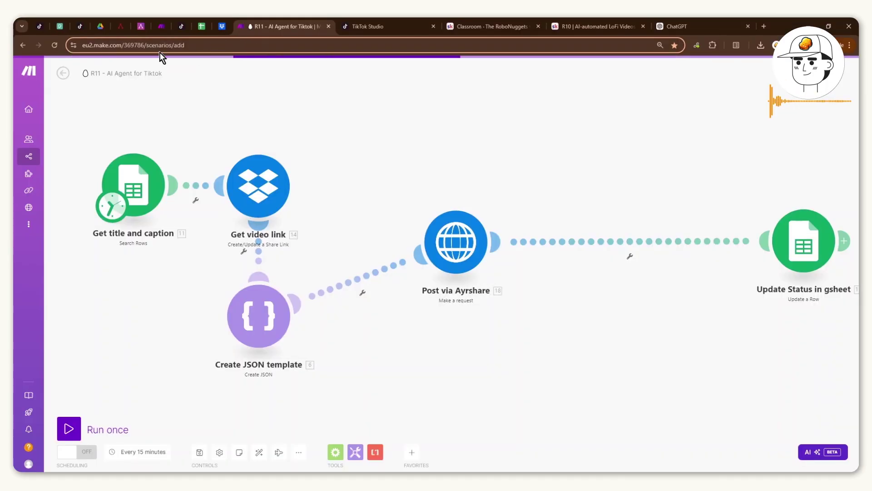
- Copy the quotes in C2:C10 from the R11 - TIktok + Socials Template sheet into Canva's bulk data table and confirm it
click(200, 26)
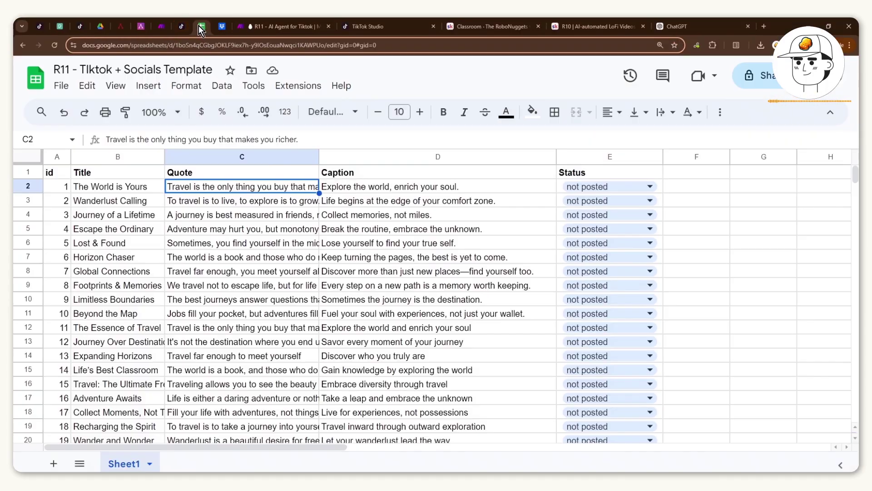
drag(239, 205, 235, 299)
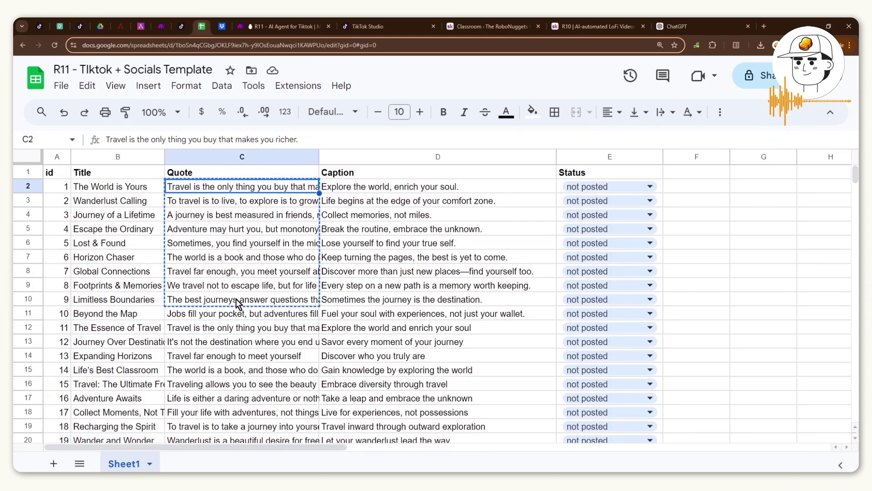
key(ctrl+c)
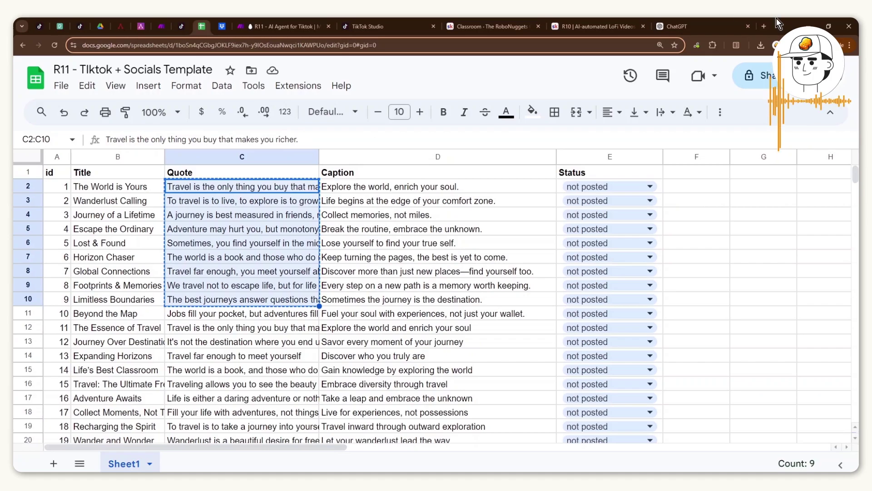
click(808, 26)
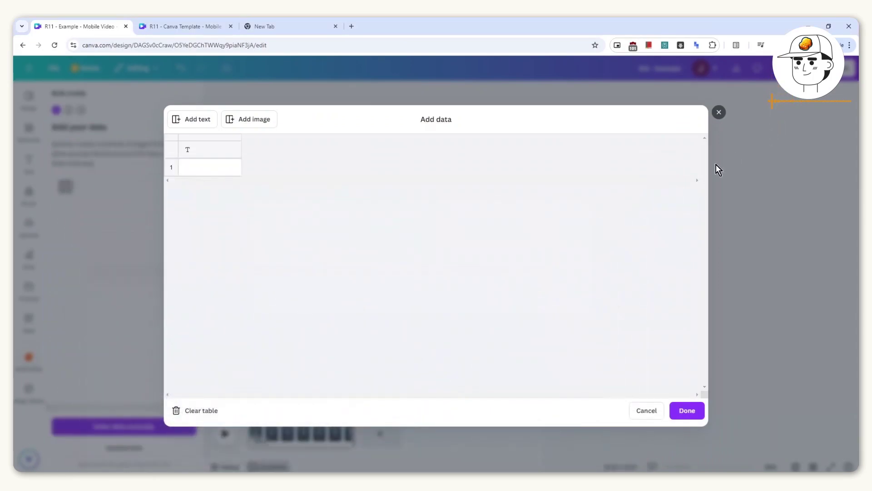
click(211, 167)
key(ctrl+v)
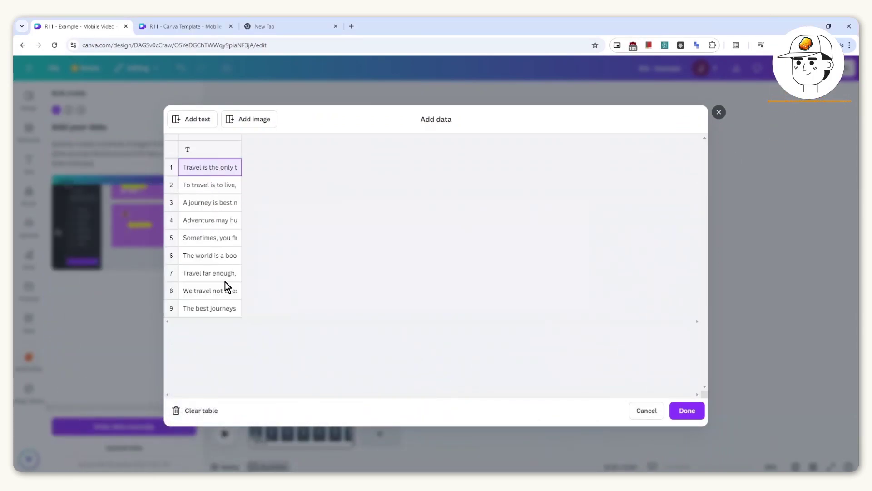
click(692, 414)
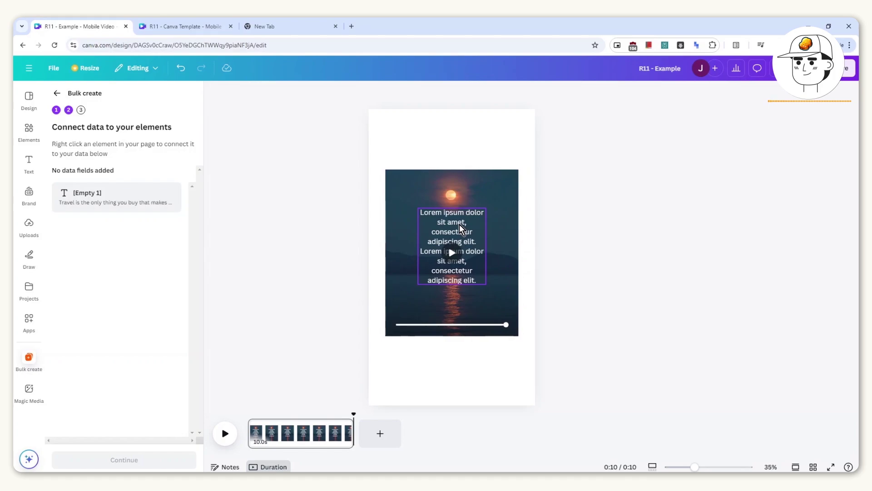
- Connect the placeholder text box to the [Empty 1] quote field and generate 9 designs from all the quotes
click(451, 249)
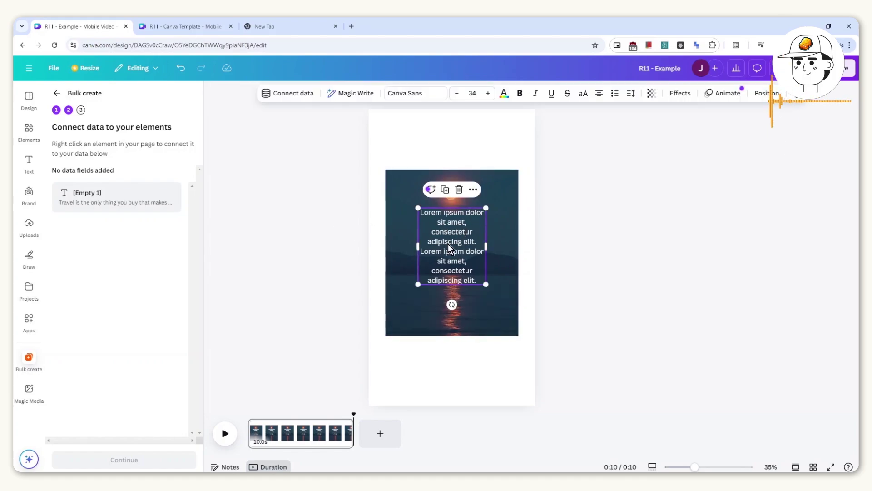
click(473, 190)
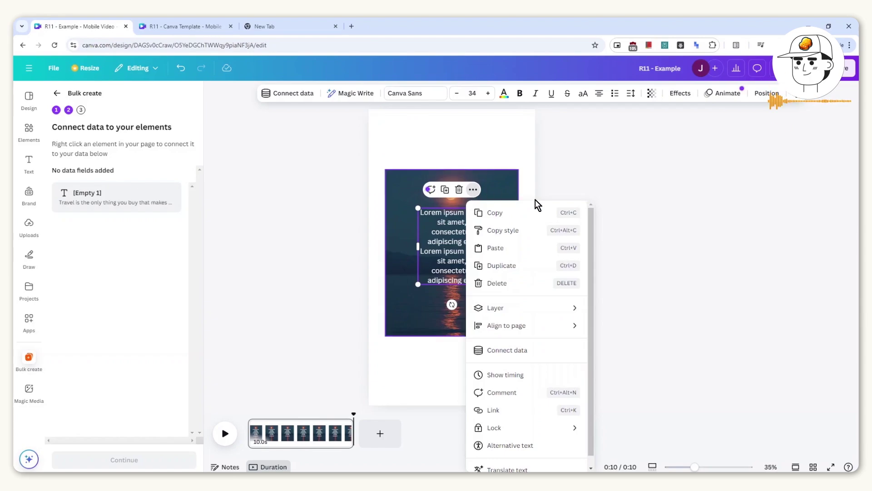
click(528, 353)
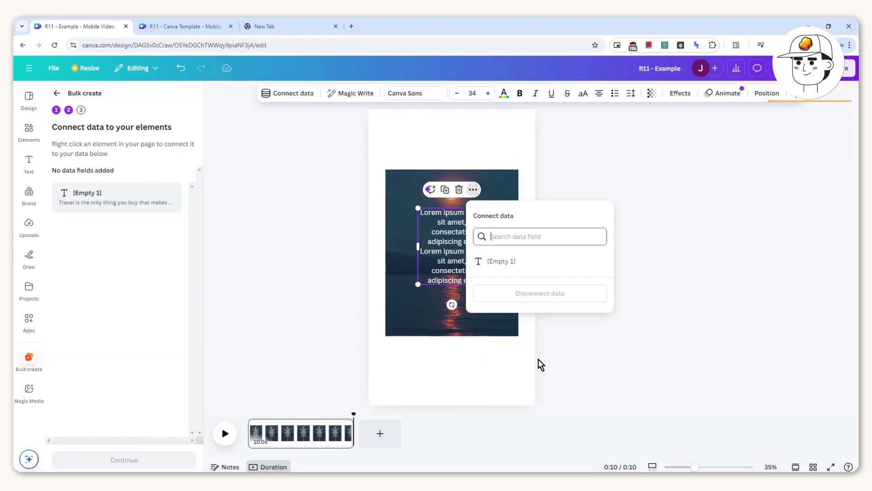
click(514, 267)
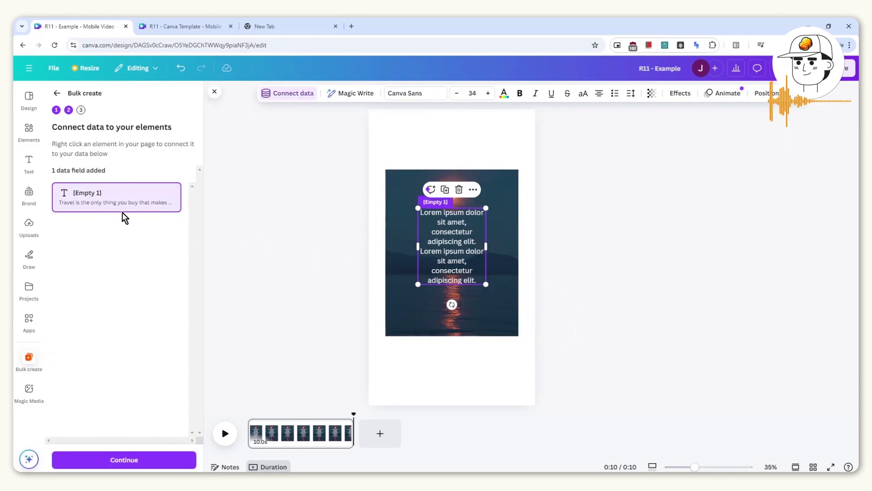
click(125, 461)
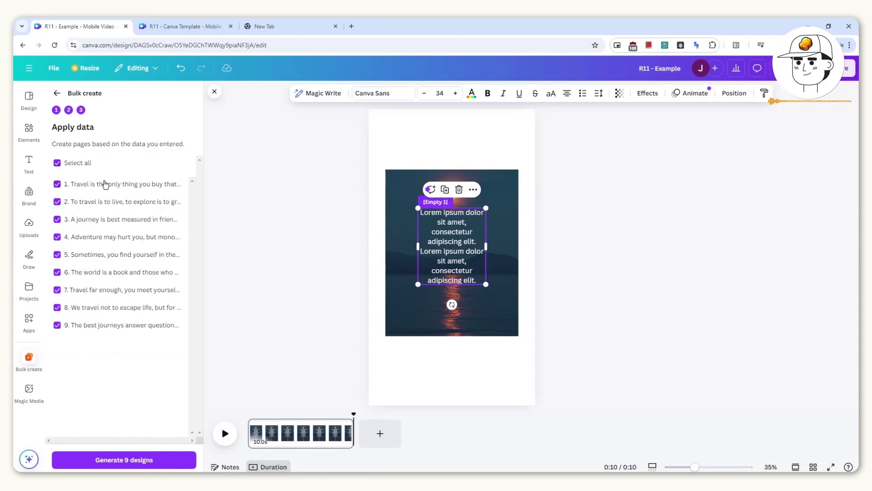
click(122, 460)
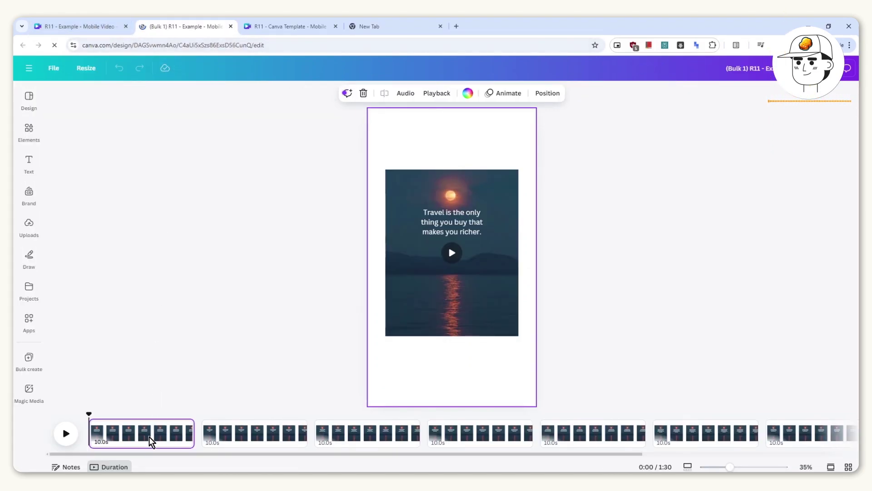
- Check the second and third generated quote pages, and open the download options for the (Bulk 1) R11 - Example design
click(217, 440)
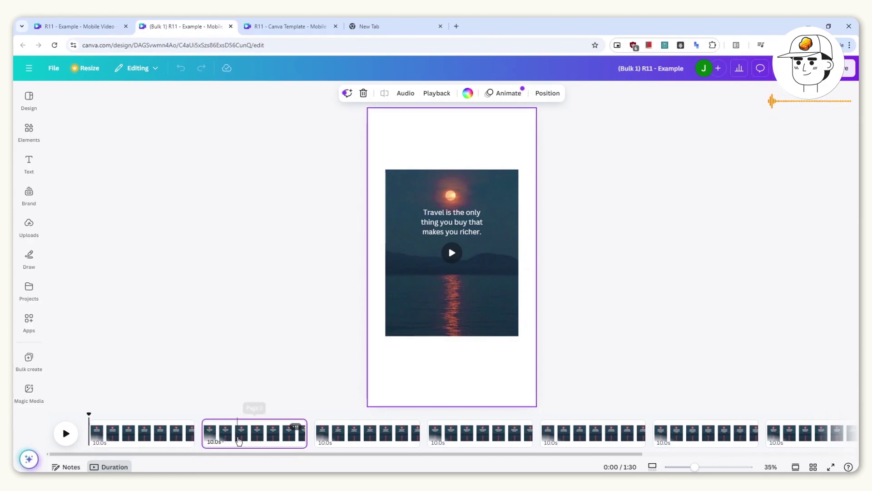
click(353, 439)
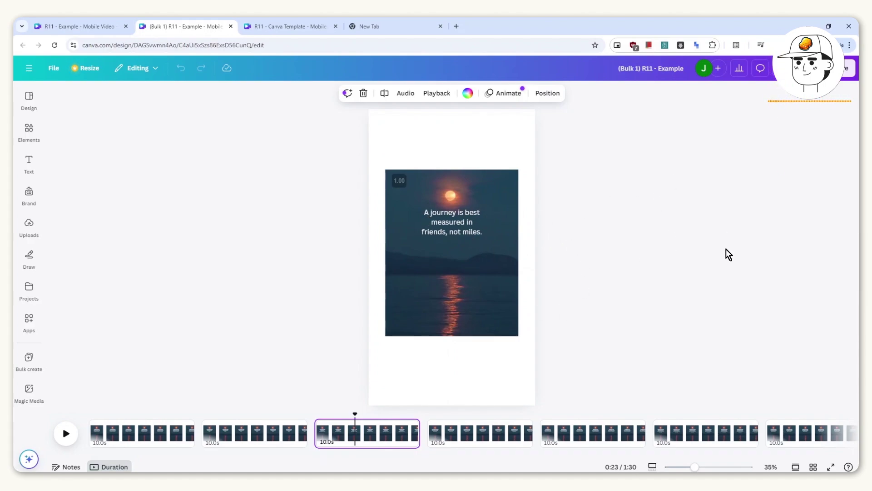
click(846, 68)
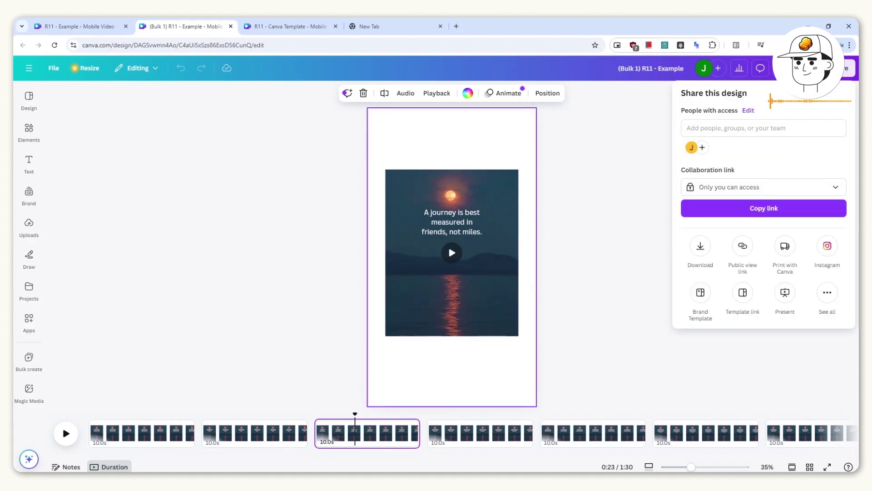
click(700, 254)
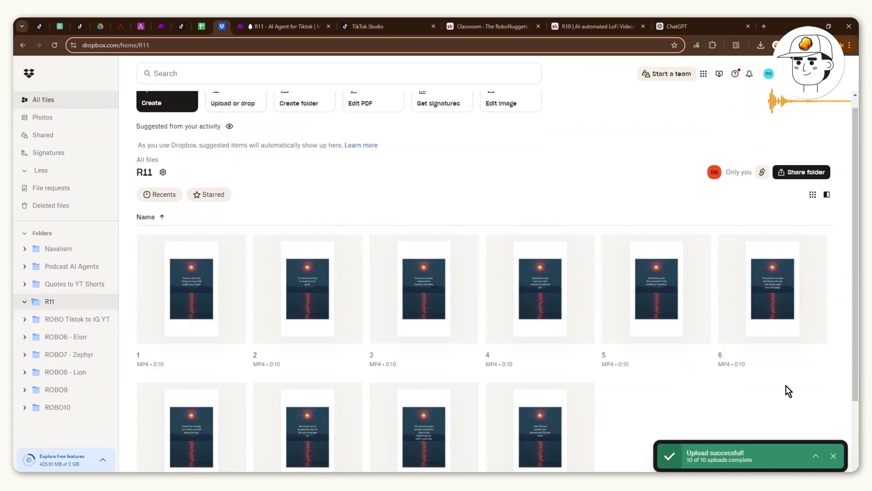
- Check the uploaded videos in Dropbox's R11 folder, and create a new blank scenario from the Make organization dashboard
scroll(788, 390, down, 2)
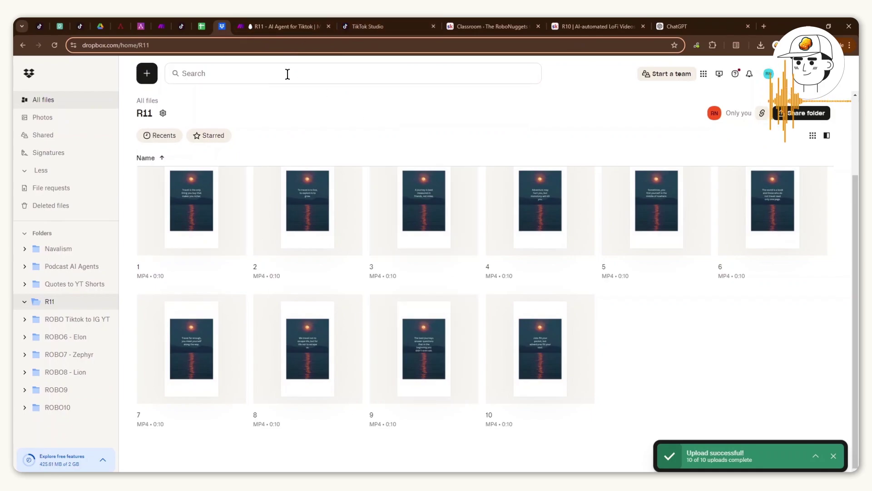
click(285, 25)
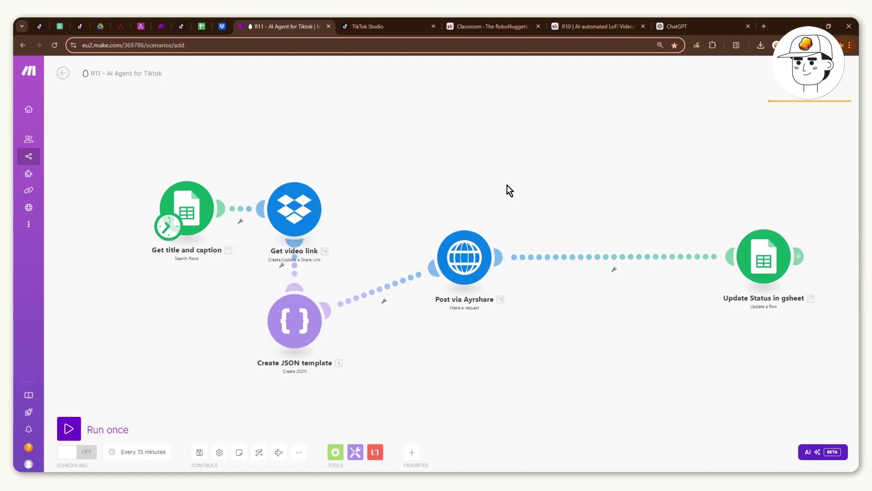
click(418, 26)
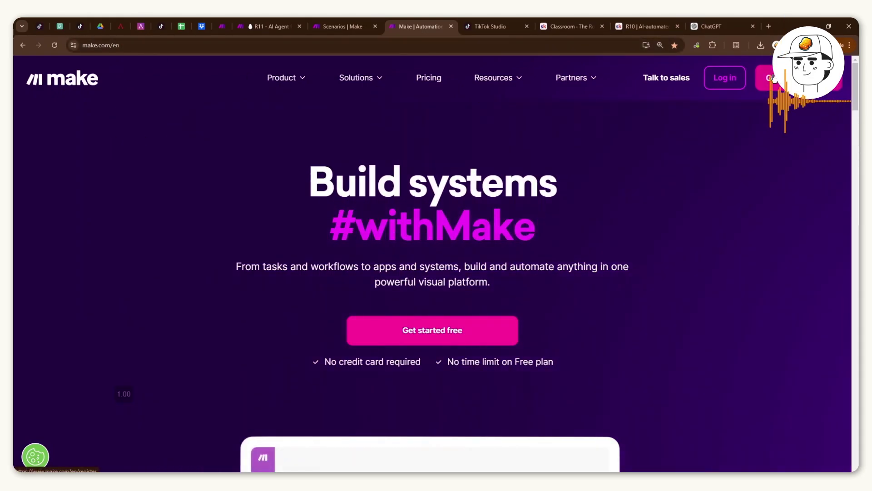
click(345, 23)
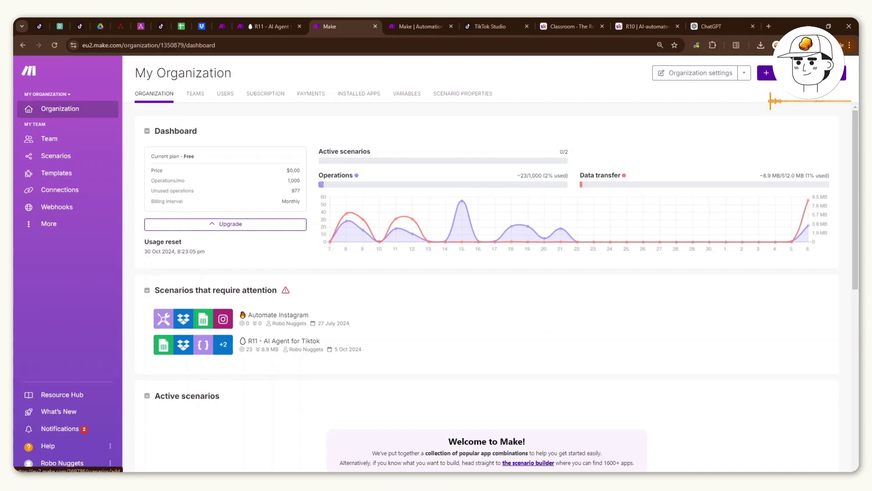
click(800, 72)
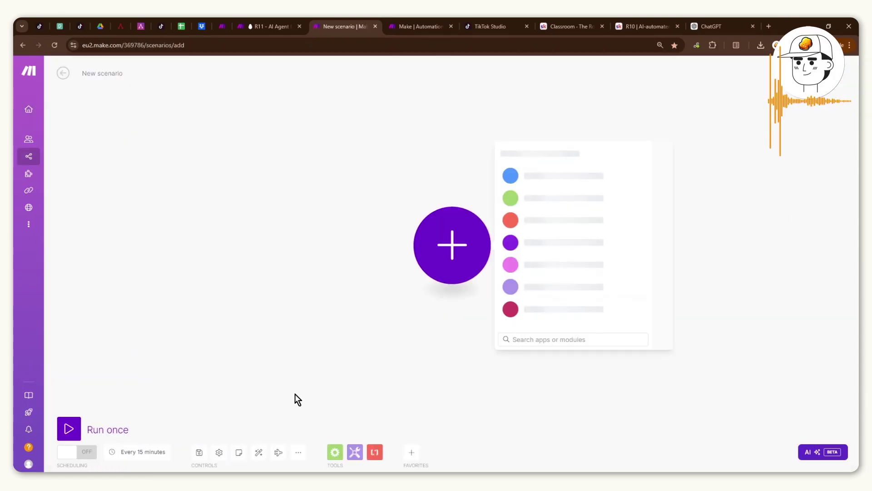
click(299, 459)
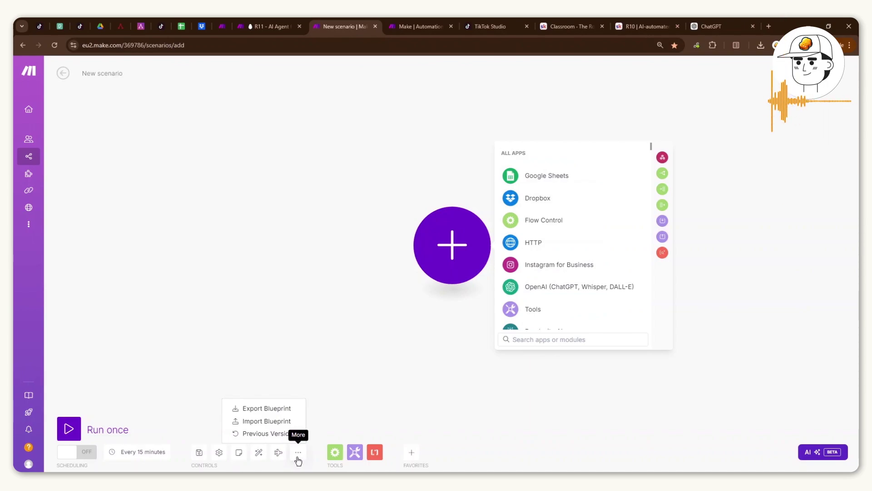
click(264, 419)
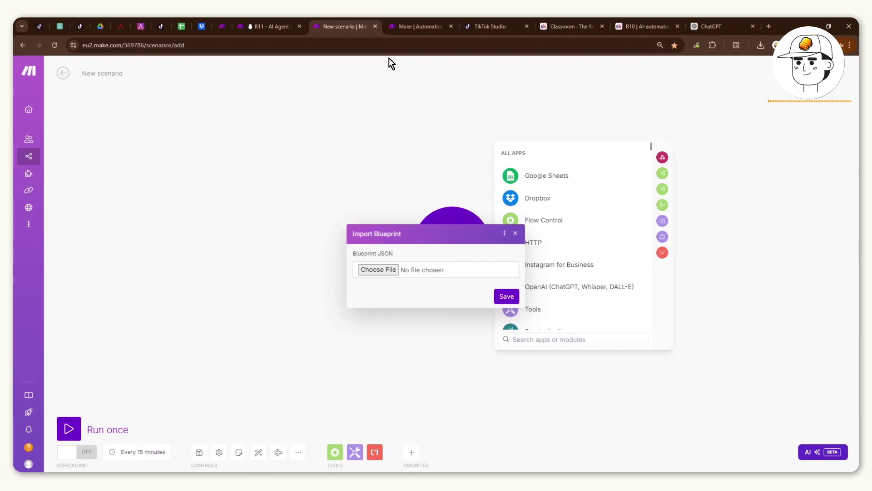
click(281, 26)
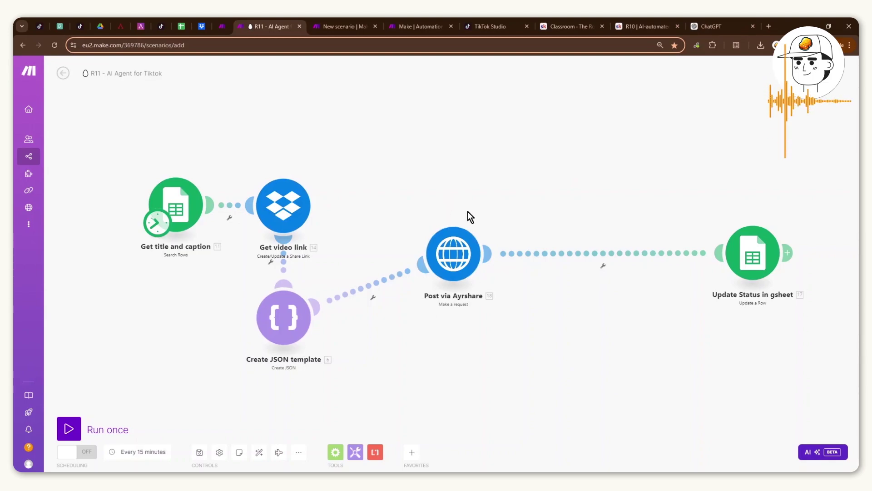
click(347, 26)
click(444, 164)
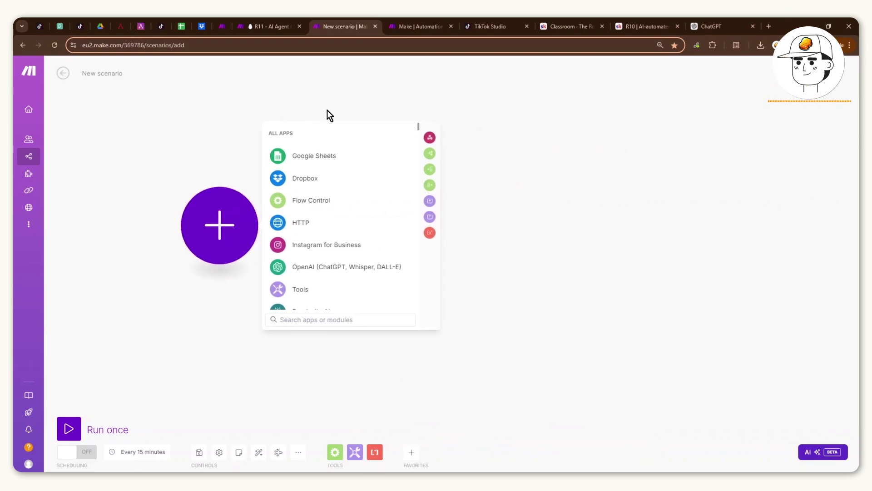
- Examine the module flow of the finished R11 - AI Agent for Tiktok scenario, from title retrieval to the status update
key(ctrl+shift+Tab)
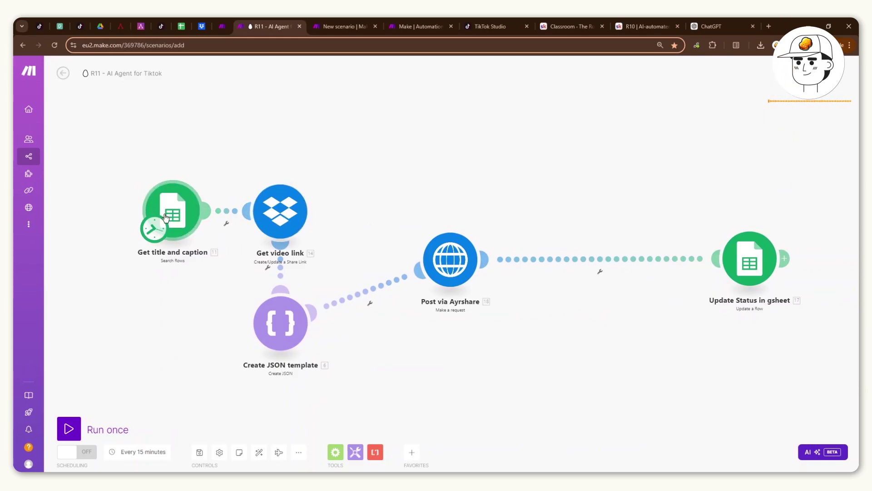
scroll(166, 217, up, 3)
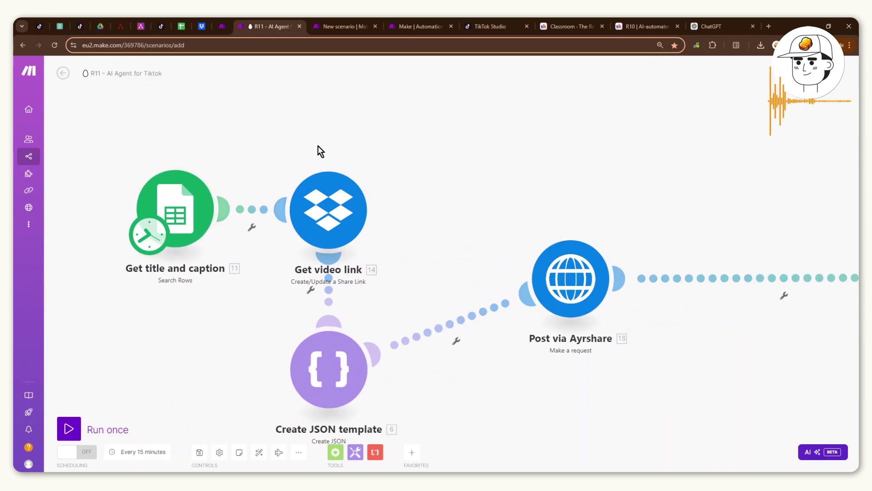
drag(320, 150, 376, 152)
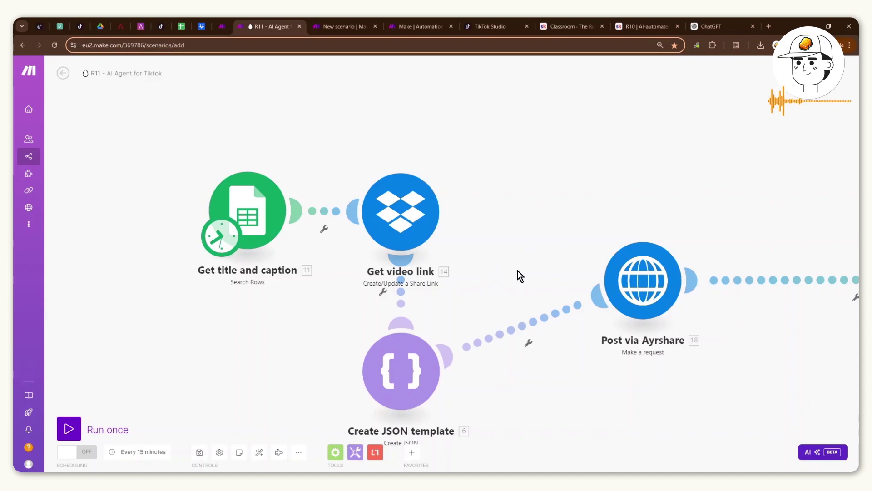
drag(518, 273, 407, 196)
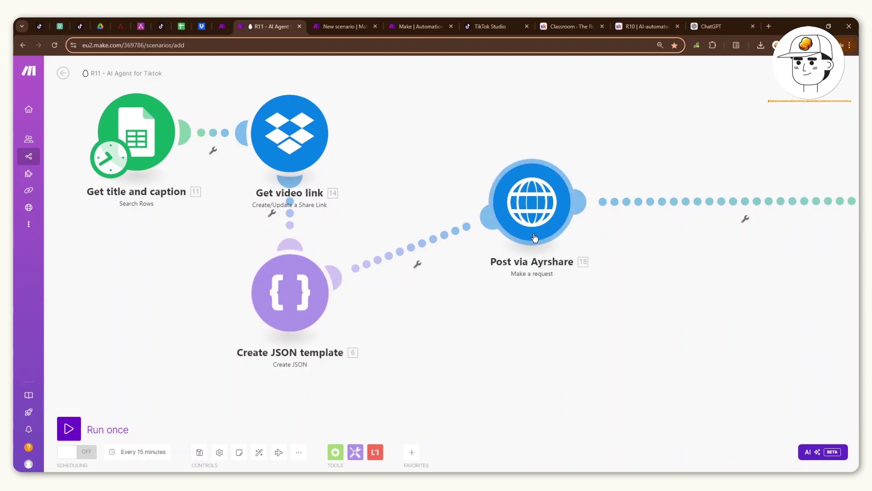
drag(643, 272, 537, 300)
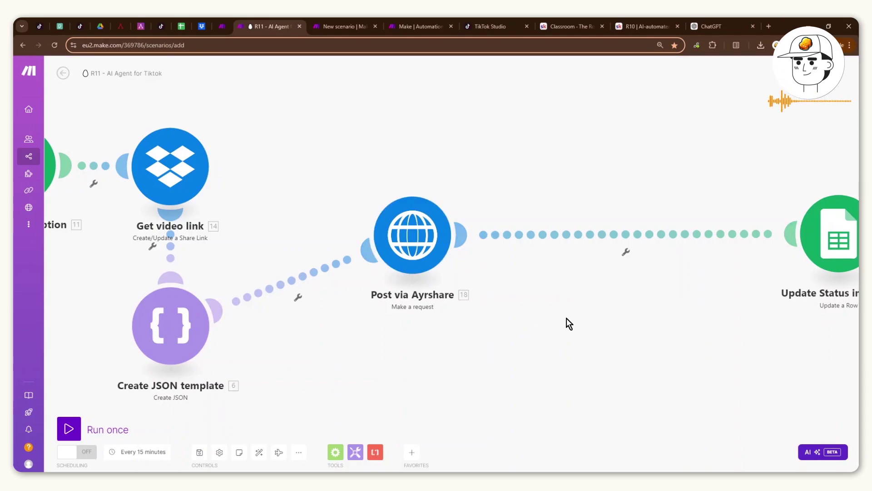
scroll(519, 320, down, 2)
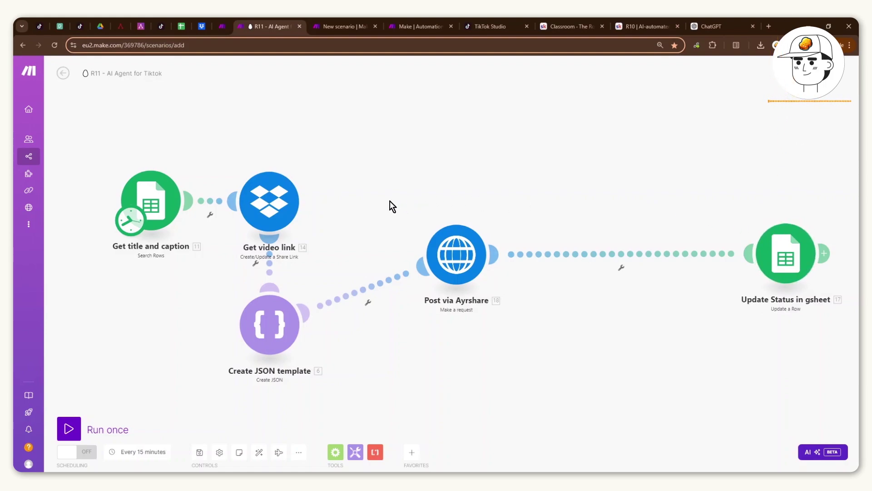
- Add a Google Sheets Search Rows module as the first module of the new blank scenario
key(ctrl+Tab)
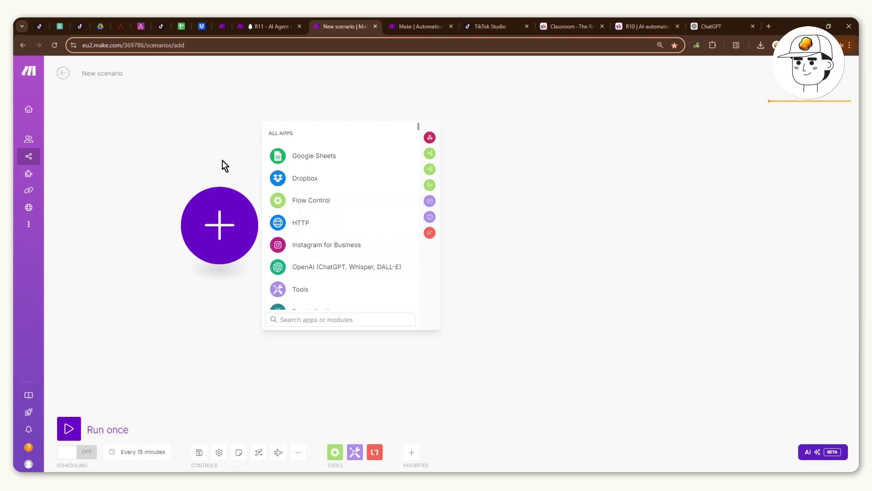
click(315, 159)
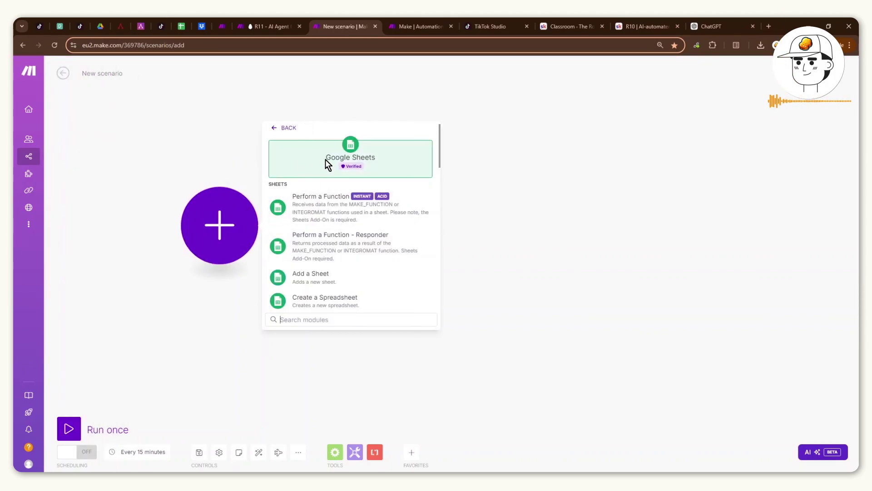
text(se)
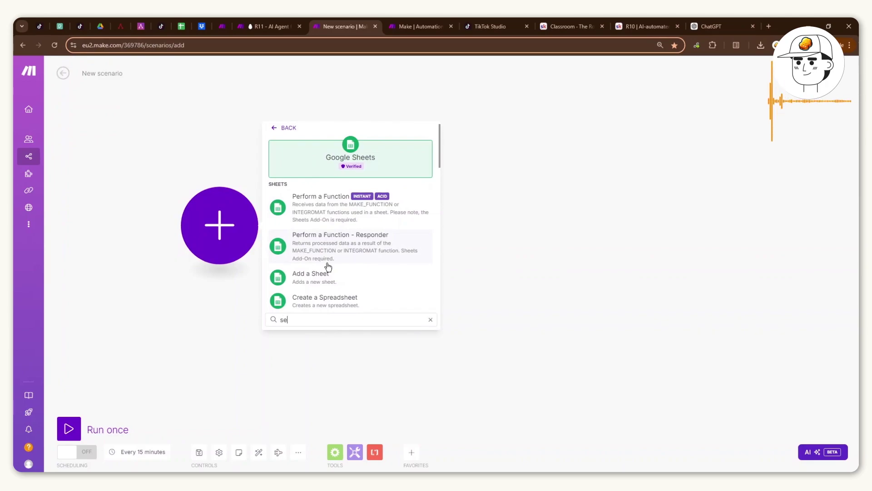
text(ar)
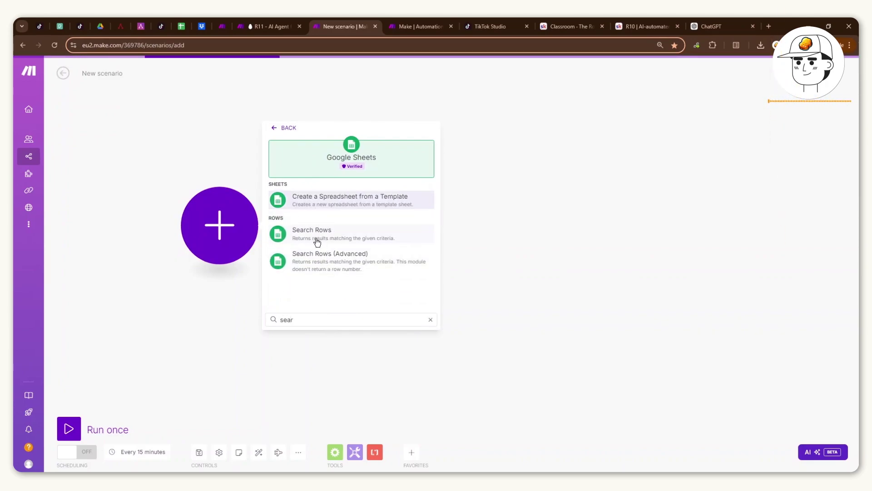
click(317, 241)
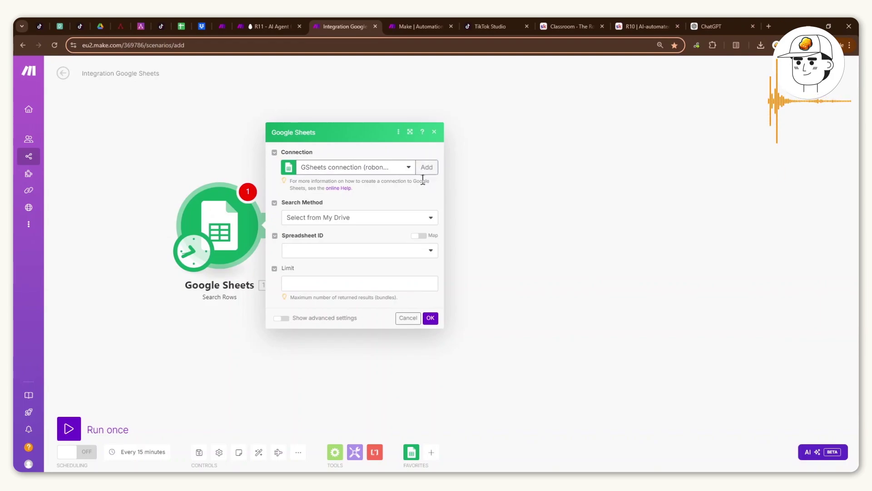
- Set the Search Rows source to Sheet1 of the R11 - TIktok + Socials Template spreadsheet
click(326, 255)
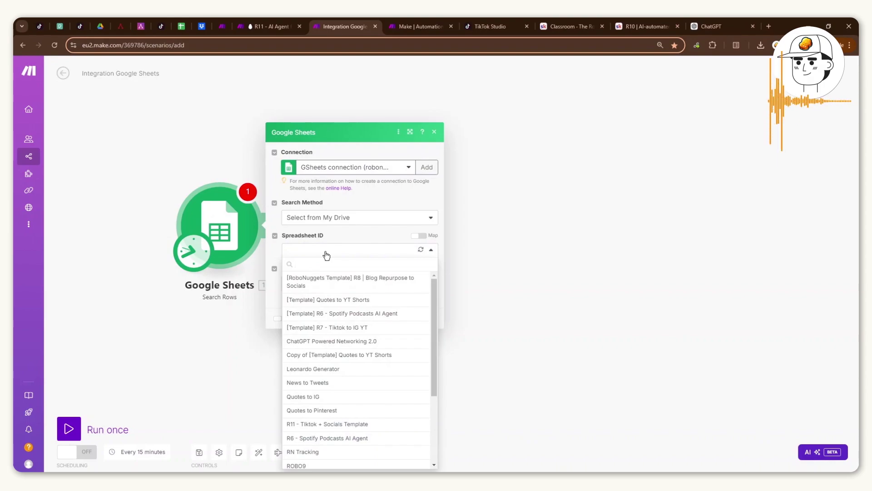
text(R11)
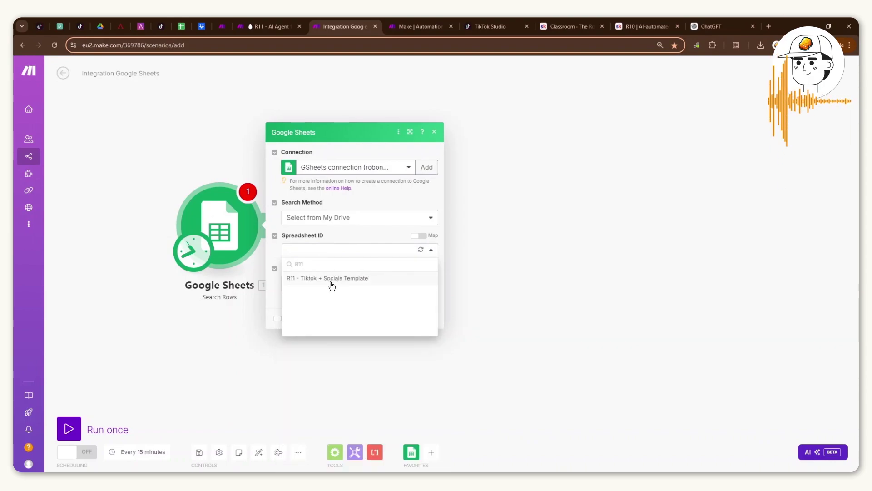
click(332, 279)
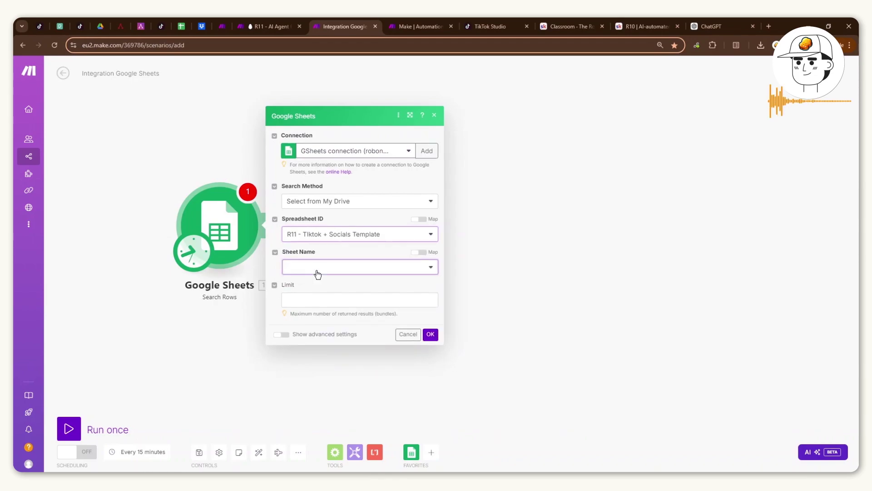
click(316, 267)
click(298, 280)
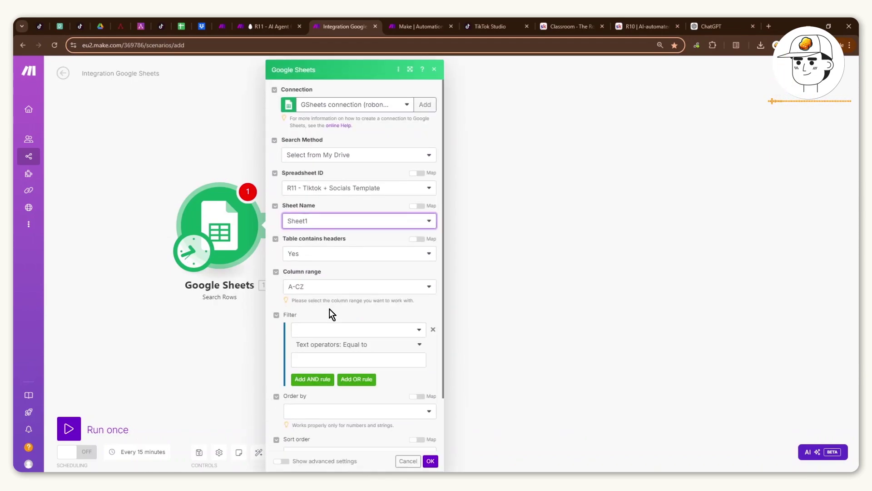
- Filter the searched rows to those whose Status (E) is equal to "not posted"
click(320, 331)
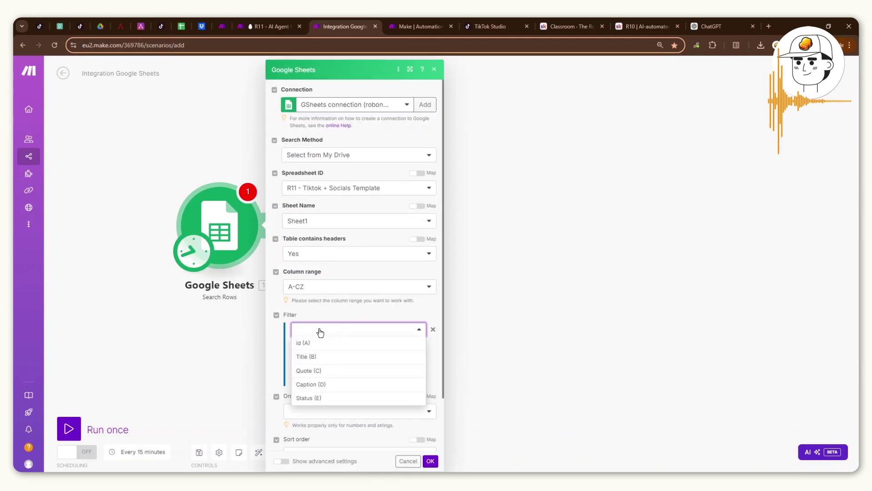
click(317, 398)
click(312, 360)
text(not posted)
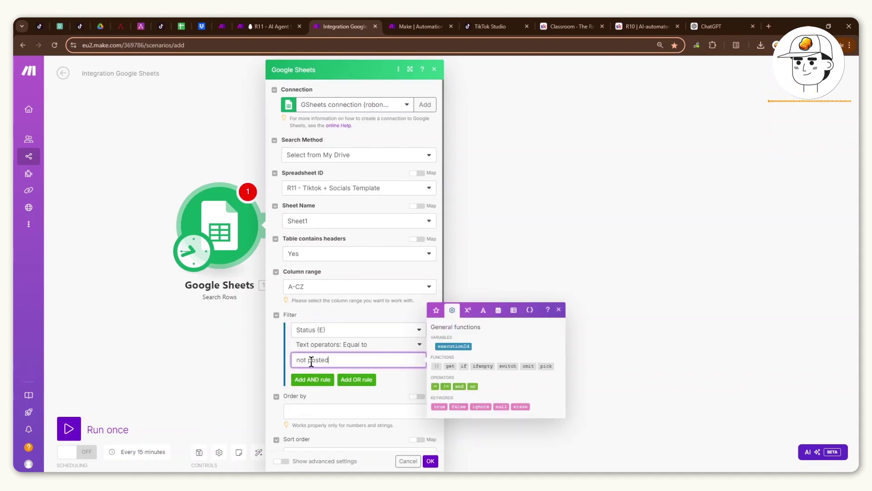
click(284, 361)
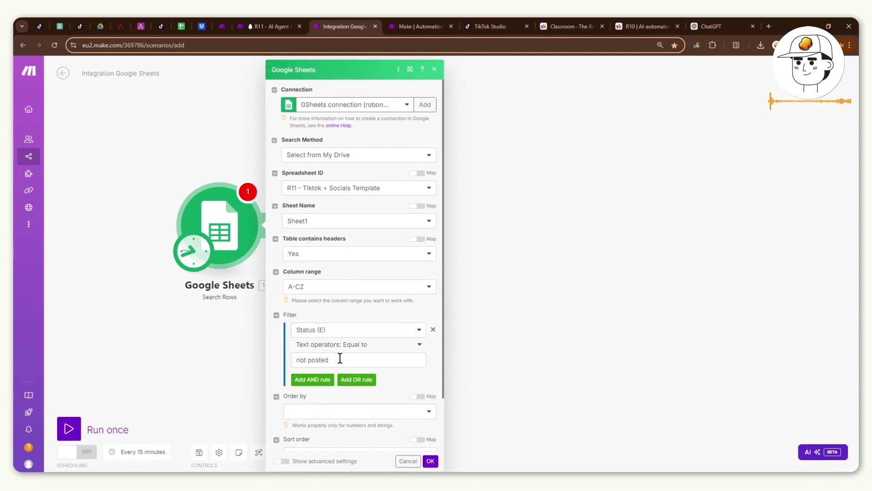
scroll(318, 327, down, 1)
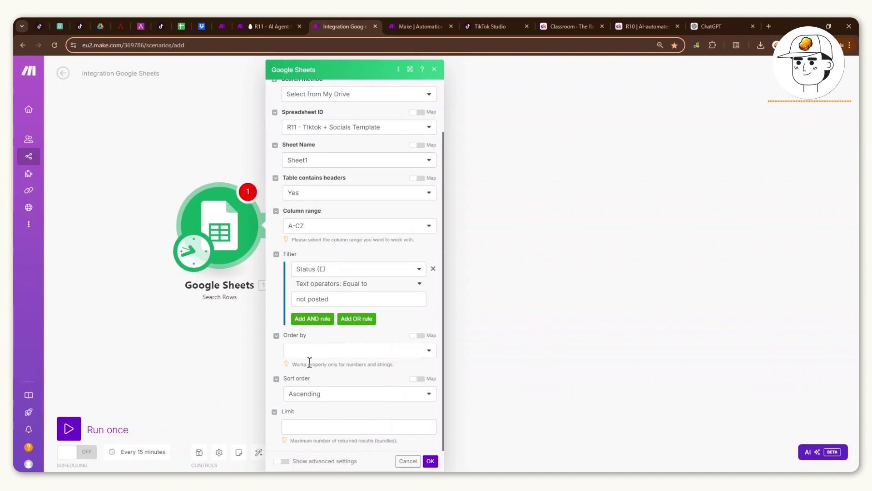
- Compare the Status column entries in the R11 spreadsheet with the module's filter operator and value
click(181, 26)
click(645, 186)
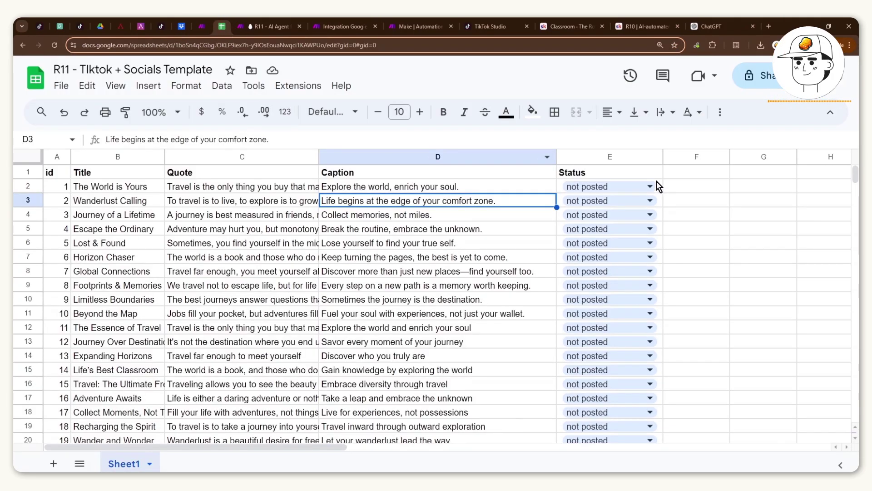
shift+click(645, 355)
click(345, 26)
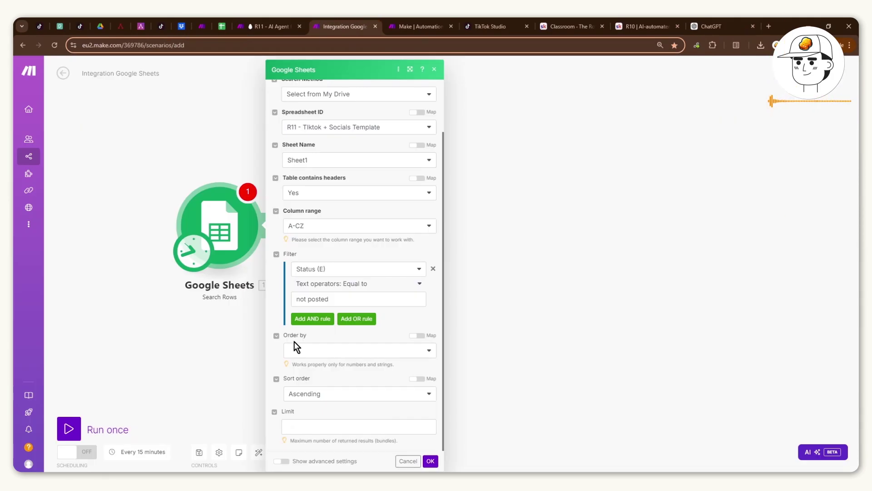
click(337, 284)
click(335, 290)
click(350, 298)
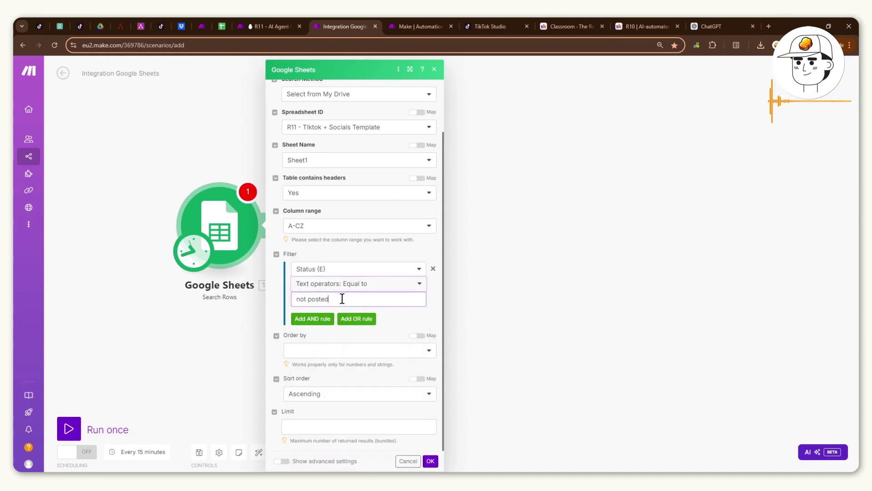
- Order the results by Row number, limit them to 1, and confirm the Search Rows settings
click(277, 354)
click(299, 355)
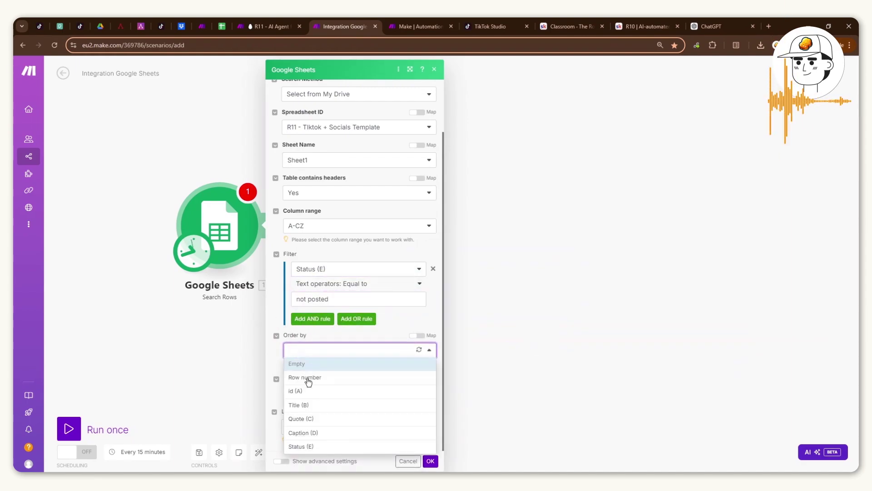
click(308, 378)
scroll(269, 381, down, 1)
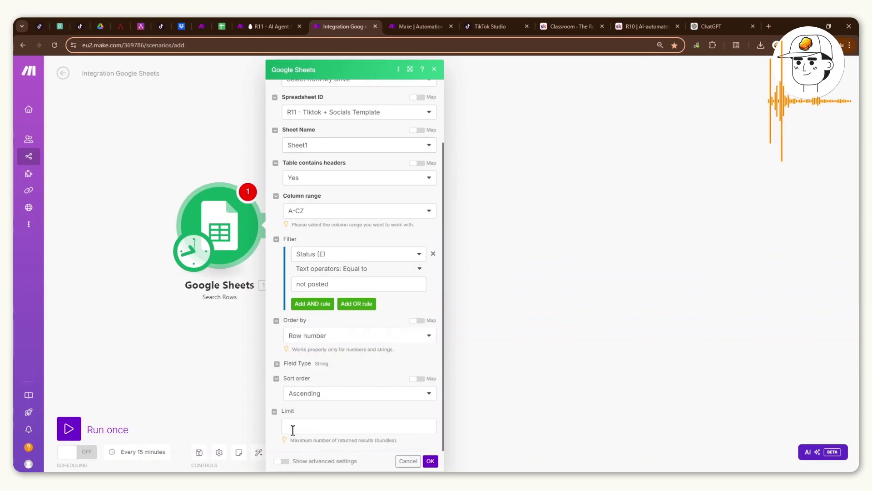
click(292, 426)
text(1)
click(278, 368)
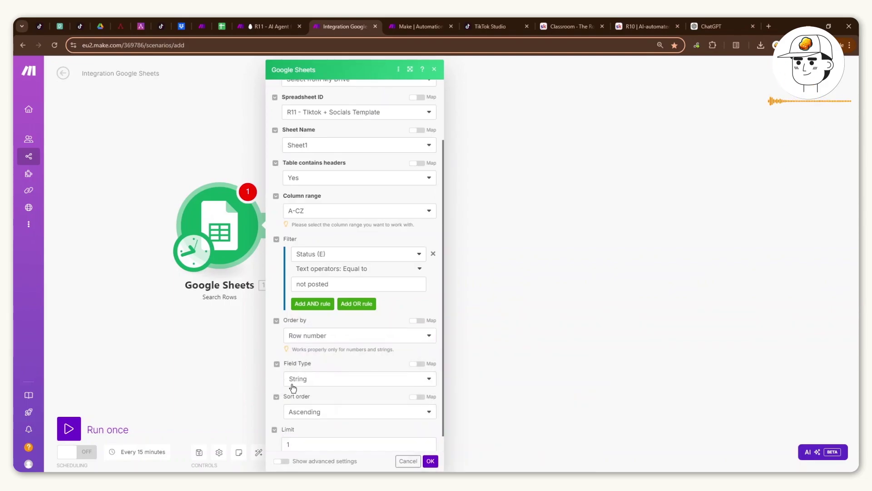
click(430, 460)
- Run only the Search Rows module and inspect the id, title, quote, caption and status in its output bundle
right_click(243, 225)
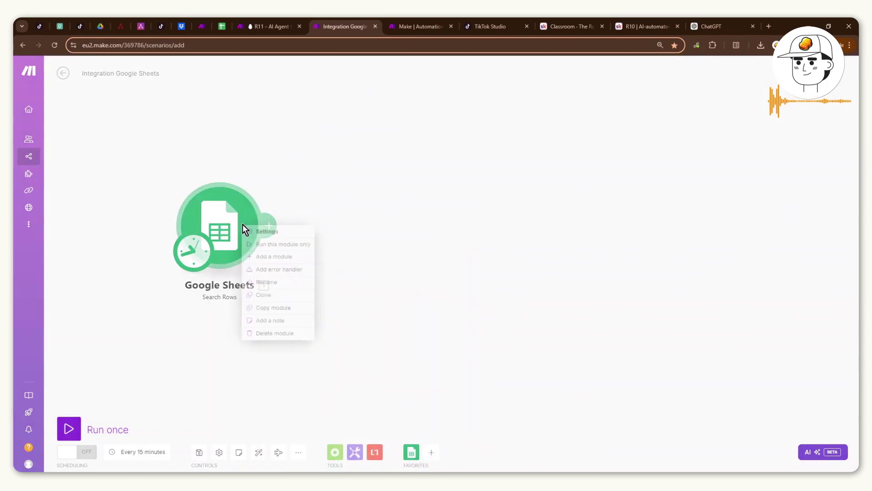
click(272, 244)
click(330, 181)
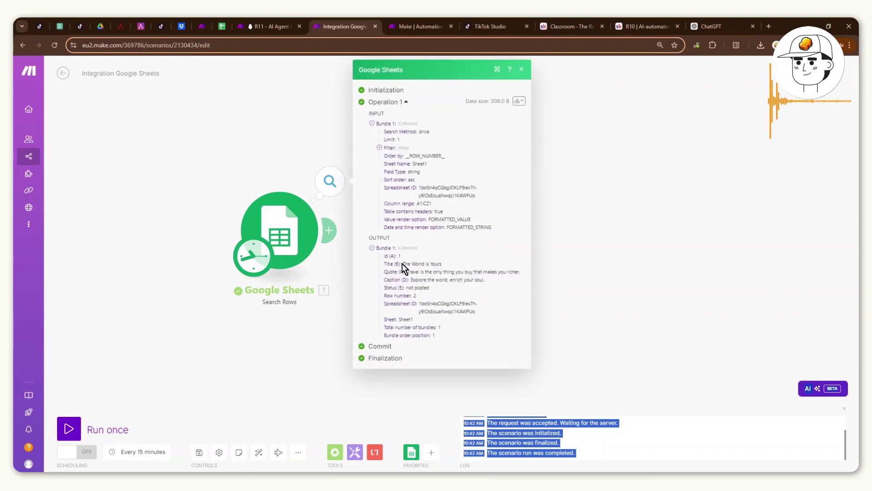
drag(390, 255, 408, 289)
click(433, 287)
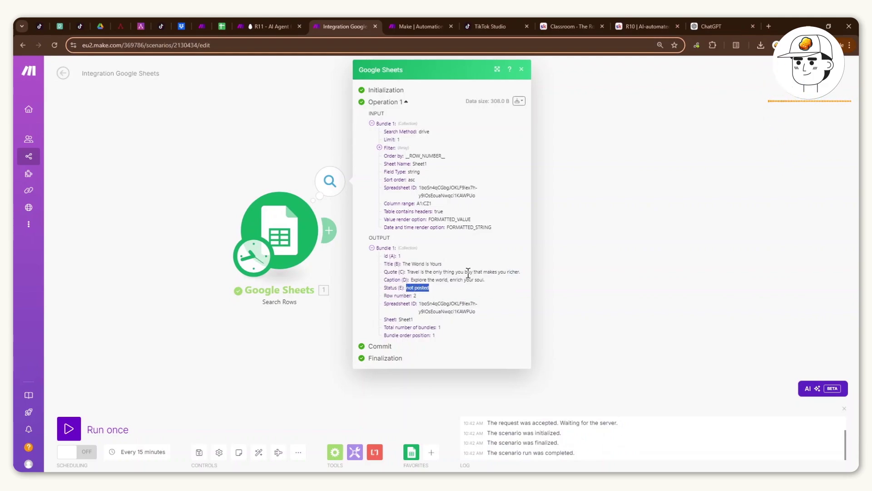
drag(409, 271, 520, 272)
click(622, 314)
- Add a Dropbox Create/Update a Share Link module after the Google Sheets Search Rows module
click(328, 230)
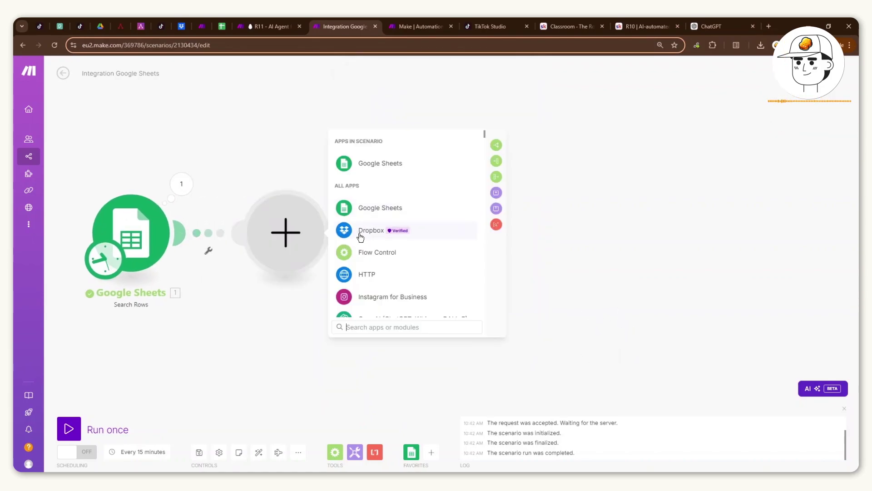
click(361, 229)
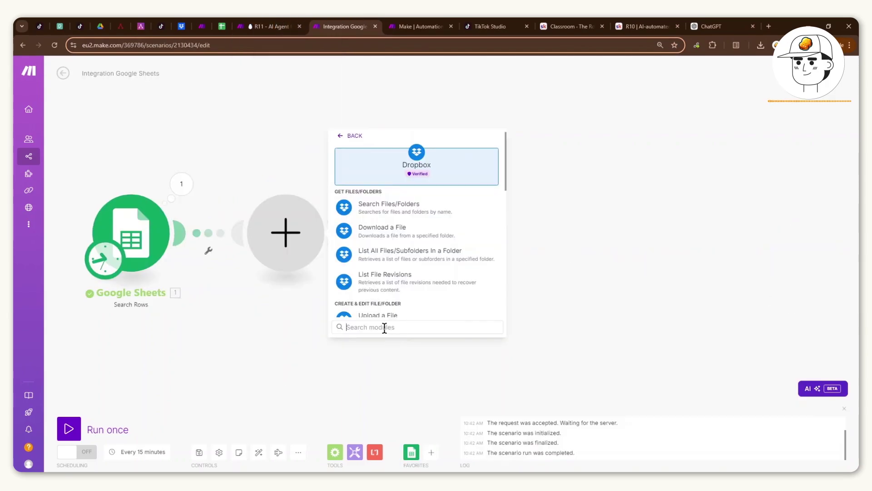
text(create)
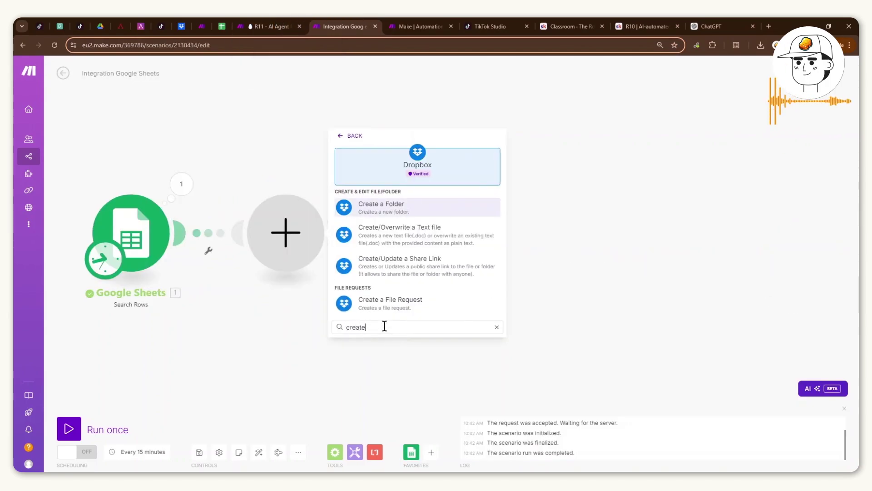
click(432, 268)
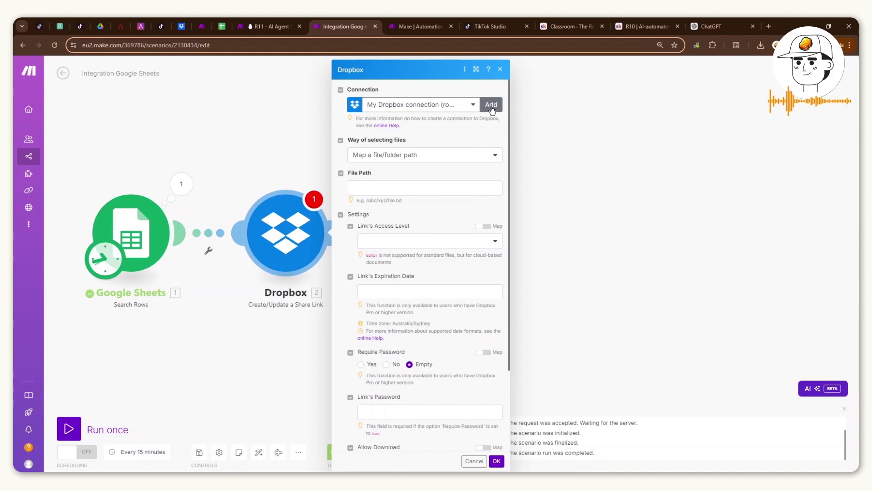
- Set the way of selecting files to Select a file/folder and choose 1.mp4 in the R11 folder
click(399, 157)
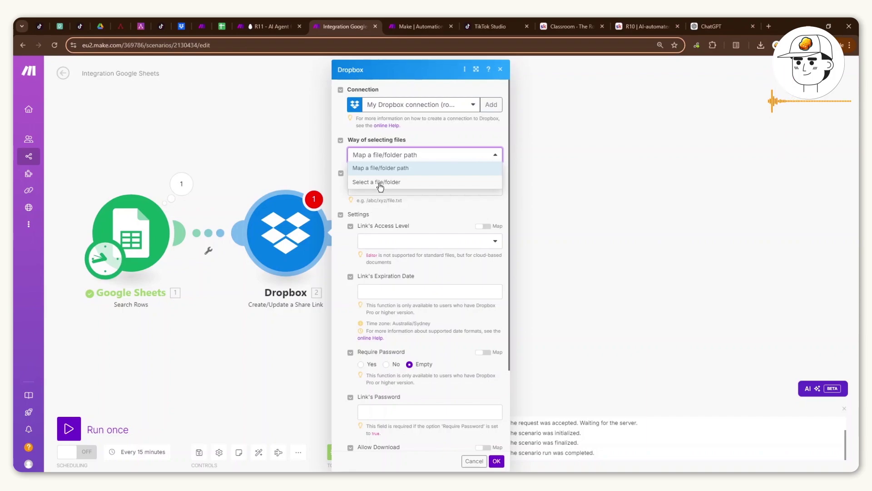
click(380, 182)
click(362, 222)
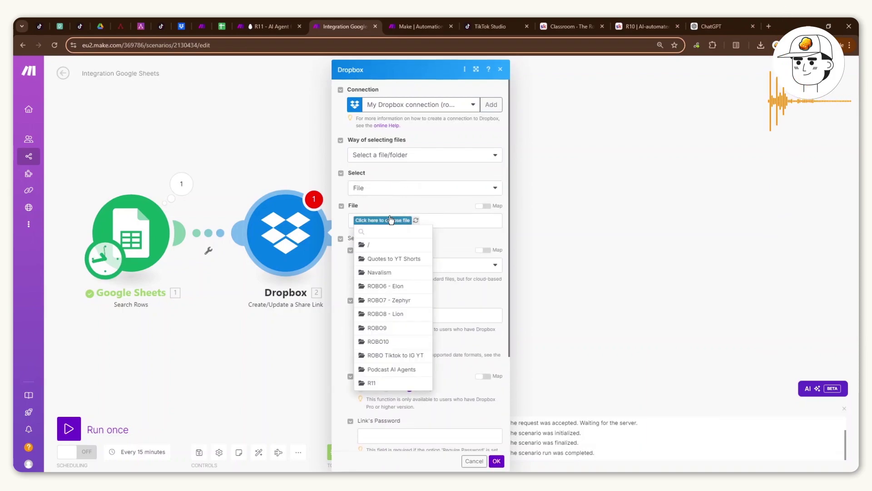
click(371, 383)
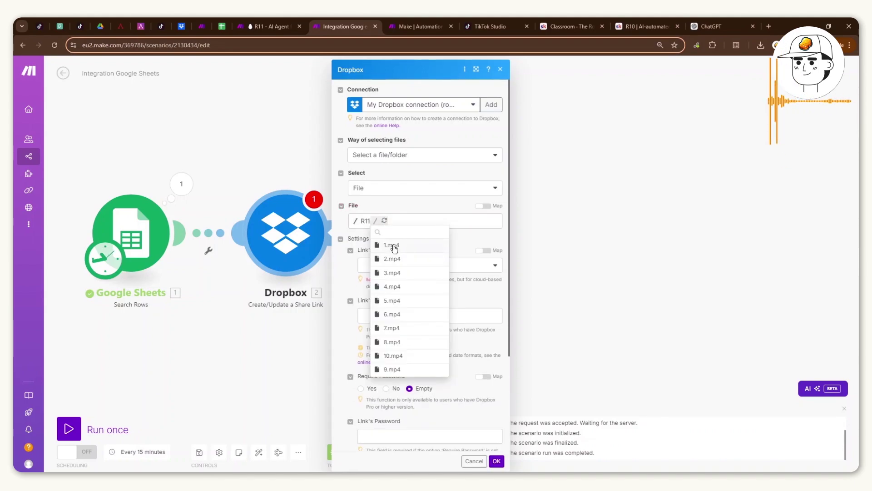
click(394, 248)
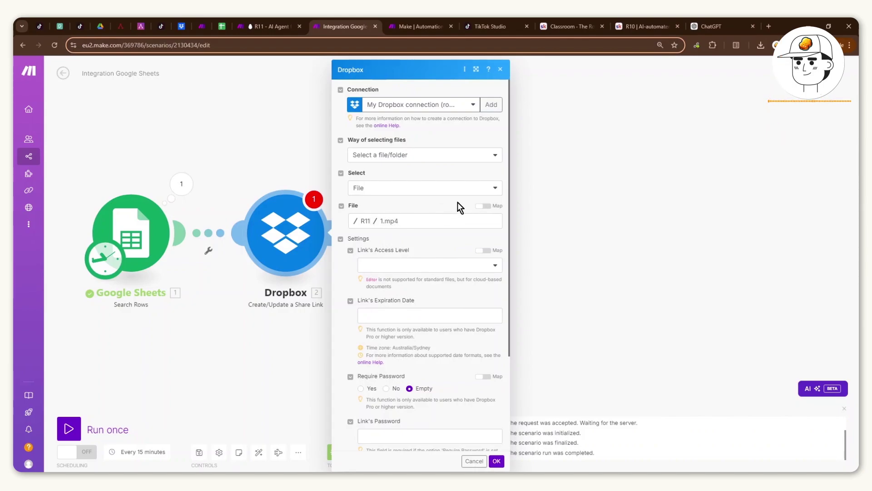
- Switch the file path to mapped input and replace the file number with id (A), giving /R11/{id (A)}.mp4
click(484, 207)
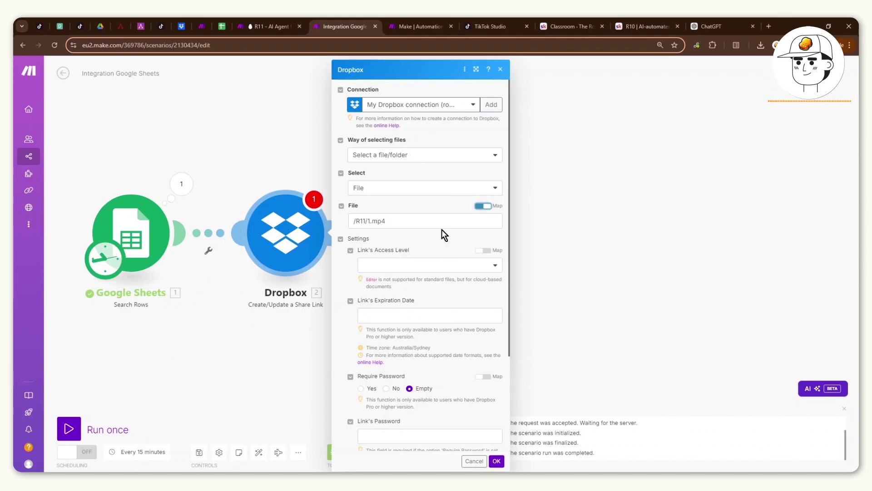
click(369, 220)
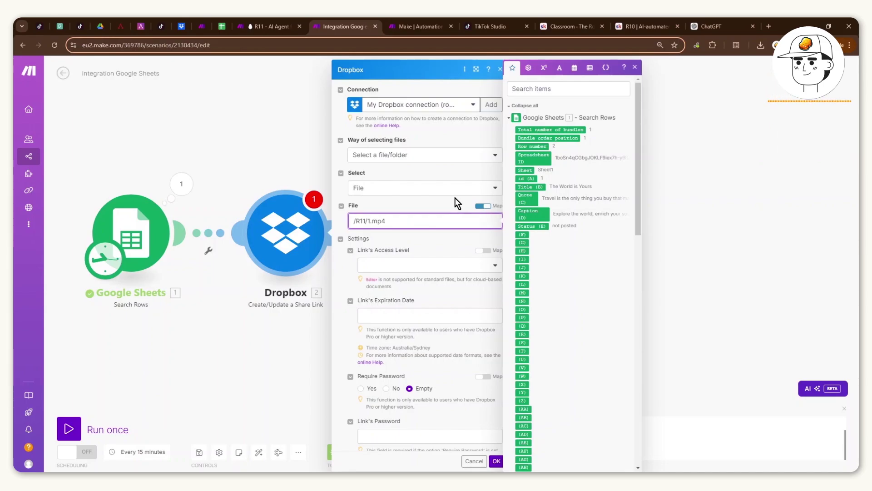
key(BackSpace)
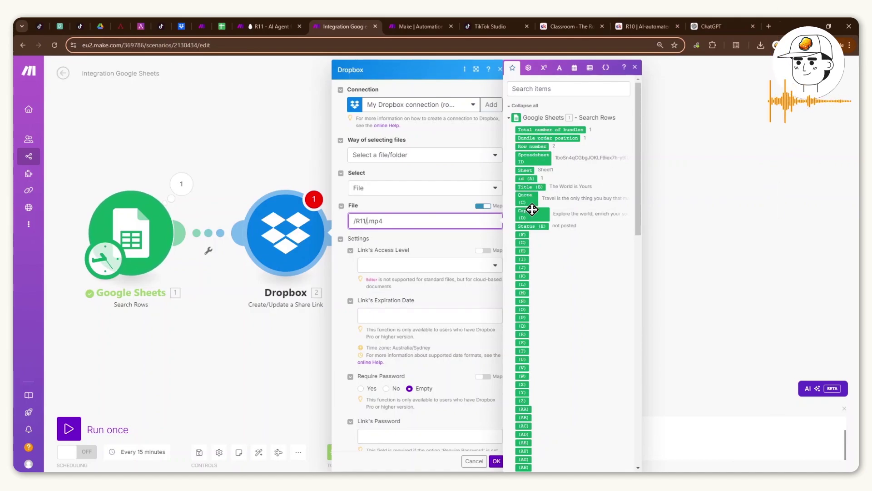
click(530, 179)
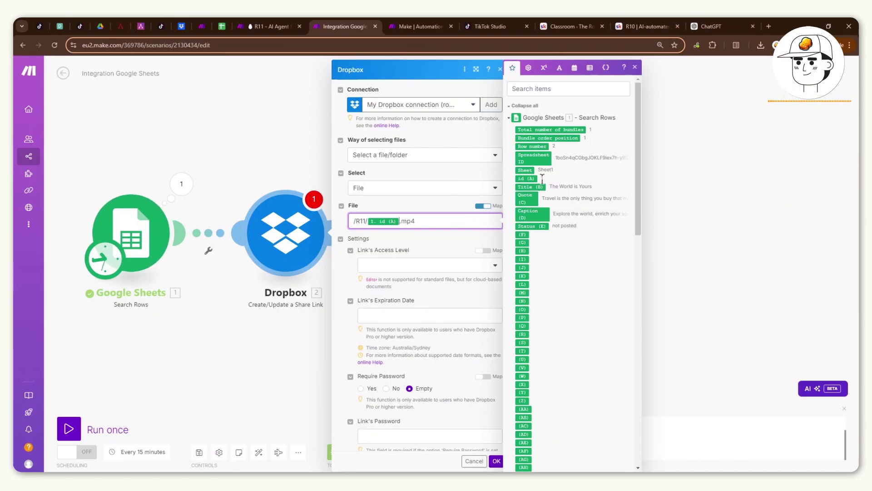
click(372, 234)
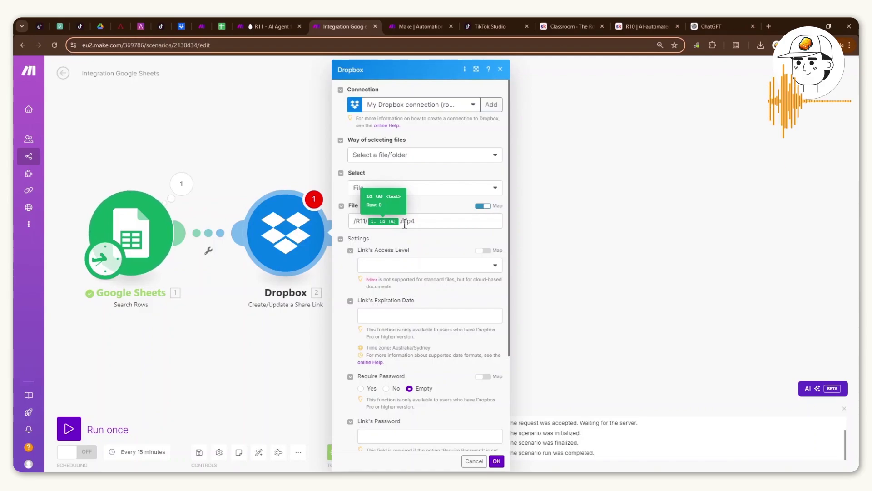
- Compare the numbered videos in the Dropbox R11 folder with the ids in the R11 spreadsheet
click(180, 28)
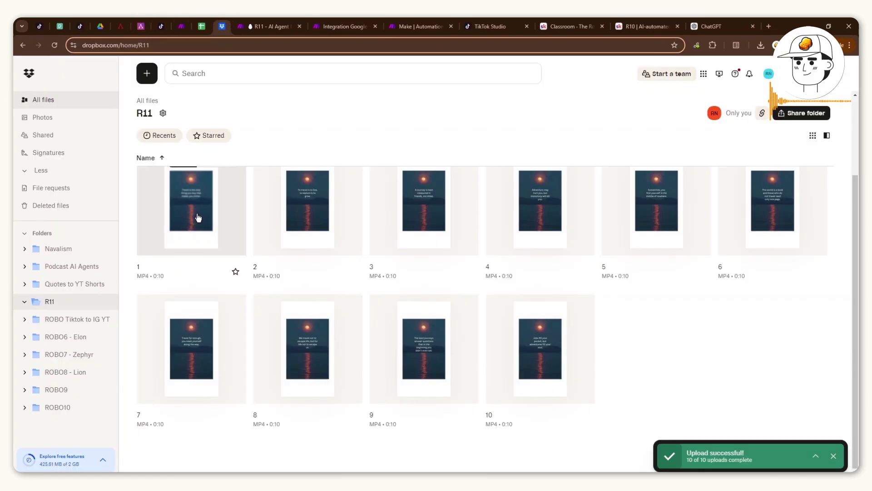
click(202, 27)
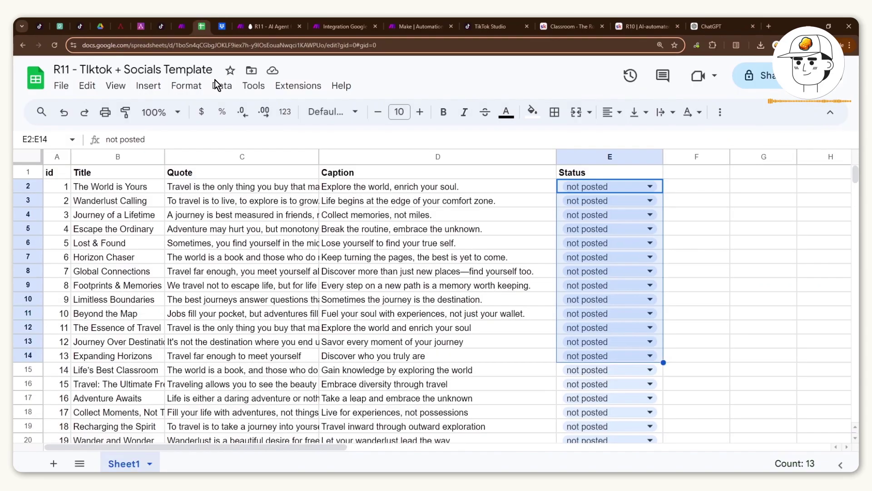
click(30, 184)
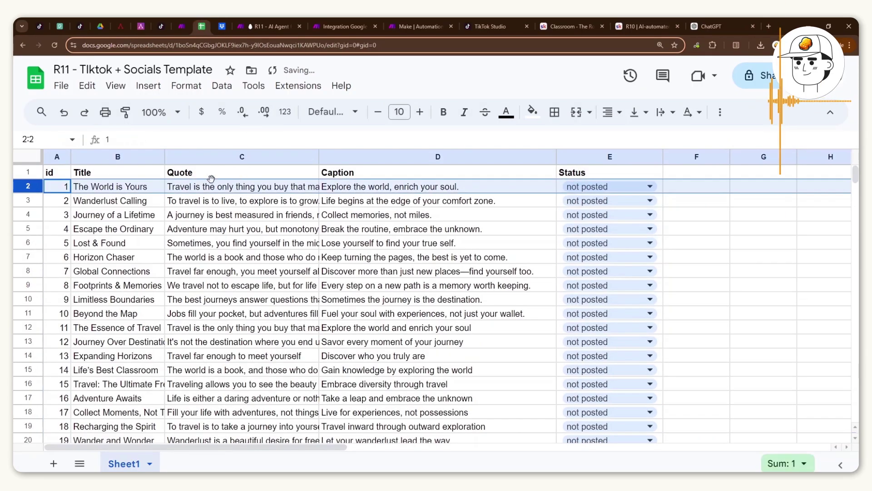
click(318, 26)
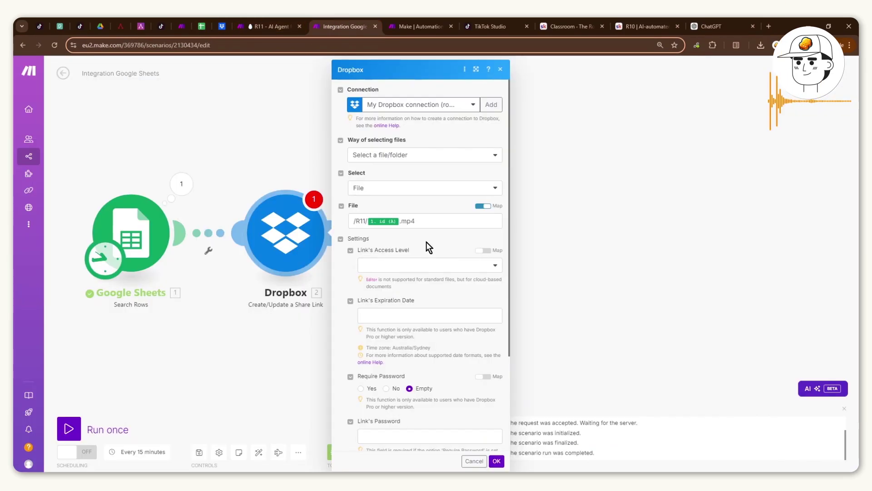
- Set the share link's access level to Max Access and confirm the Dropbox module settings
click(417, 269)
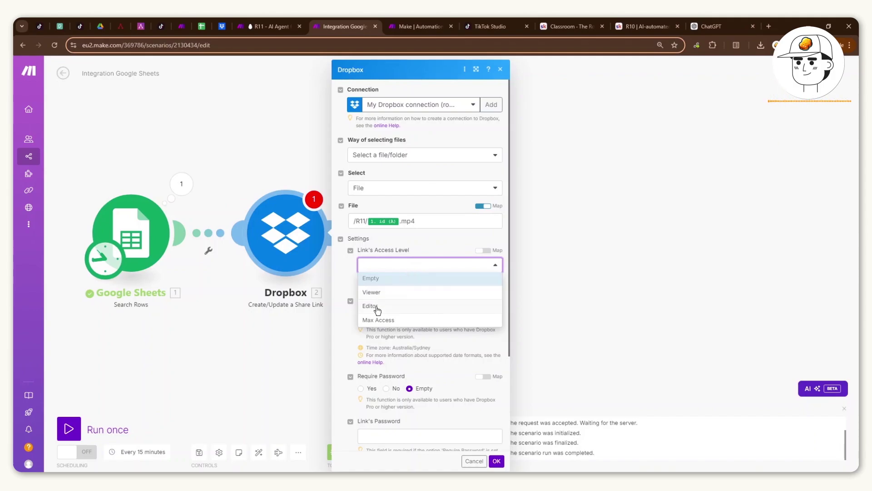
click(381, 320)
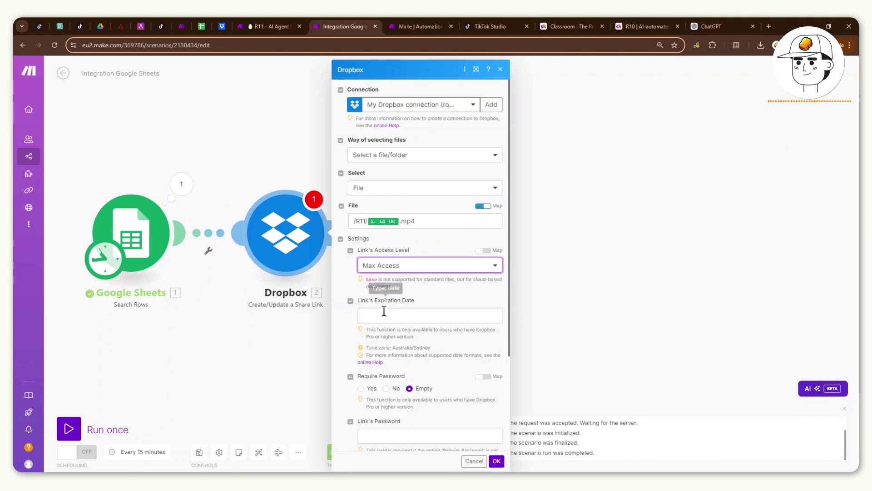
scroll(349, 323, down, 3)
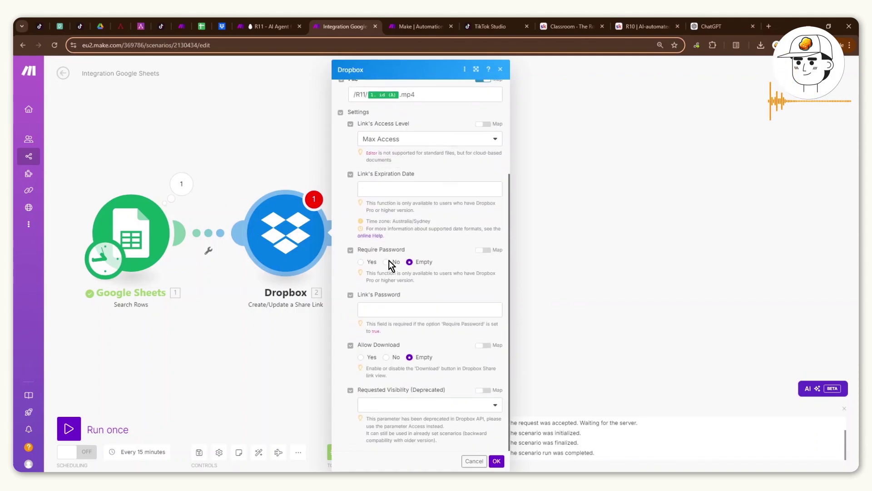
click(497, 460)
- Run the scenario once and inspect the output bundles of the Google Sheets and Dropbox modules
click(68, 432)
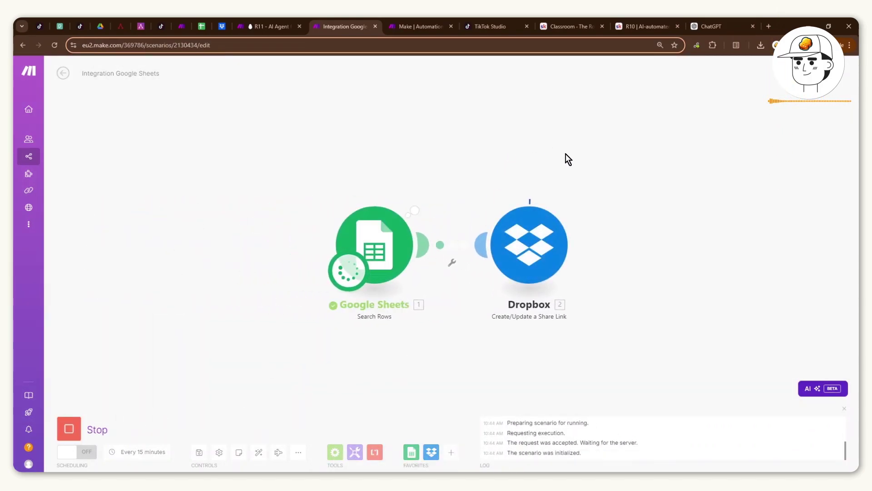
click(427, 195)
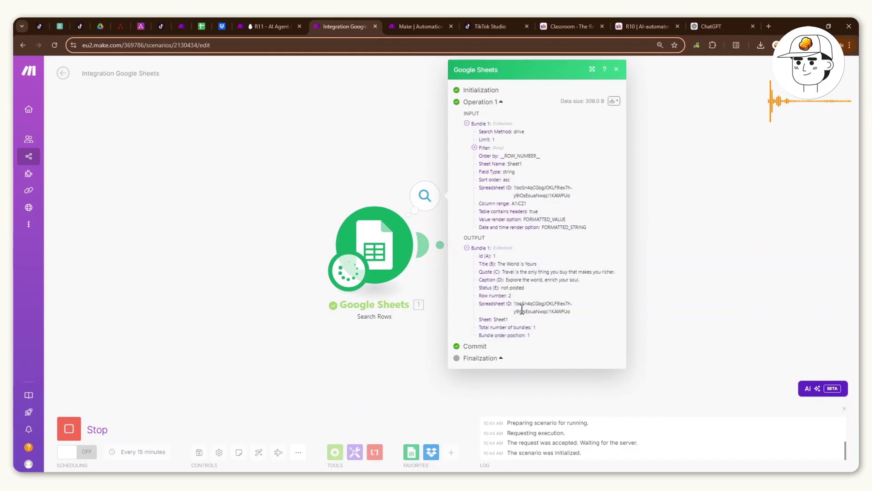
click(798, 276)
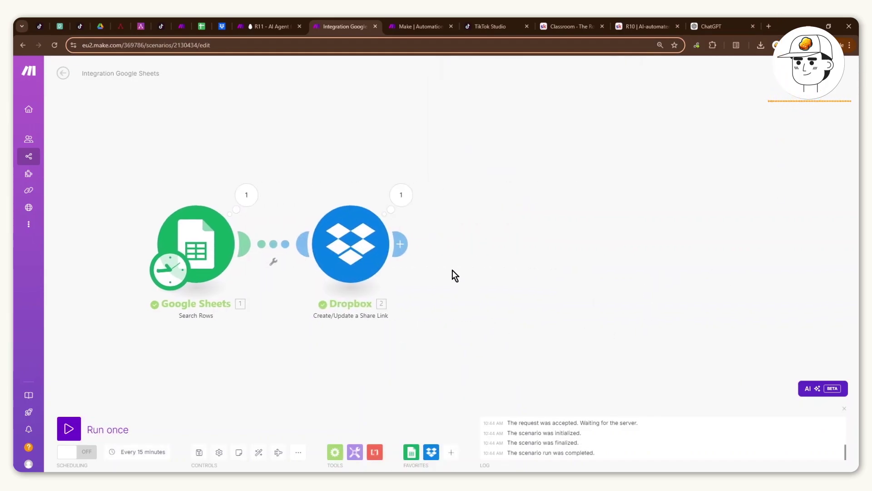
click(395, 197)
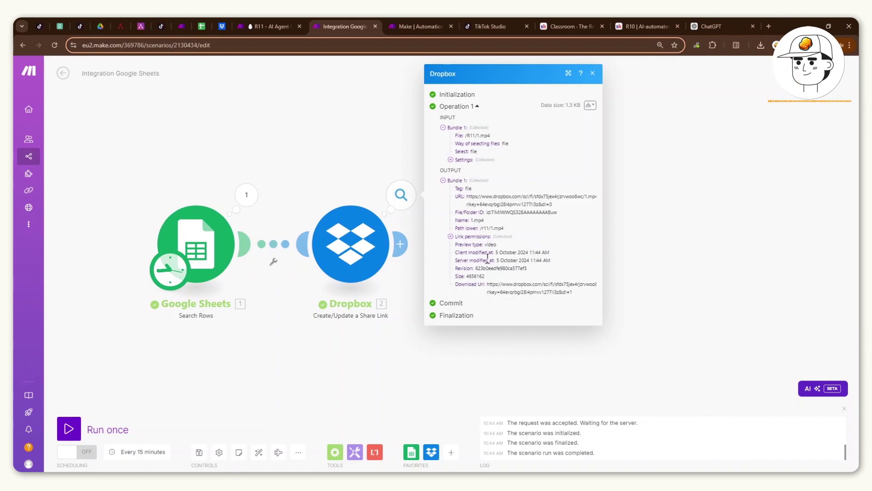
- Open the Dropbox output's Download Url in a new browser tab, play the downloaded video, and return to the Make scenario
drag(487, 286, 577, 295)
key(ctrl+c)
click(767, 29)
key(ctrl+v)
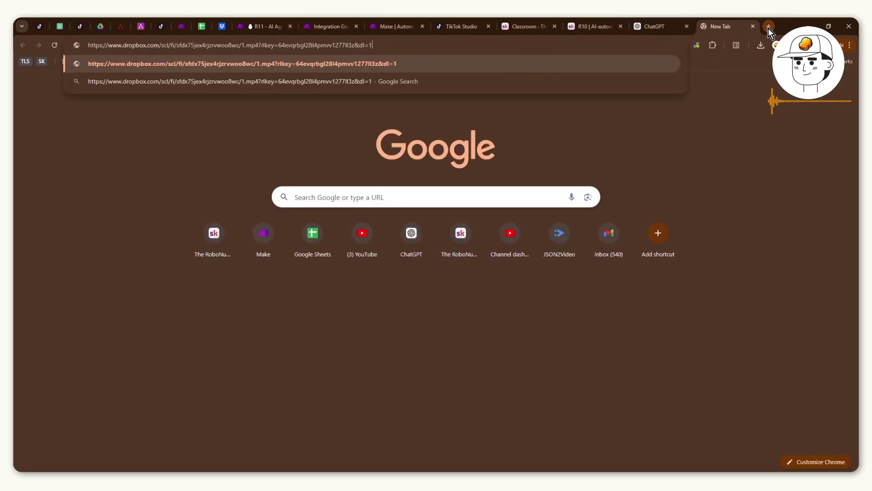
key(Return)
click(675, 67)
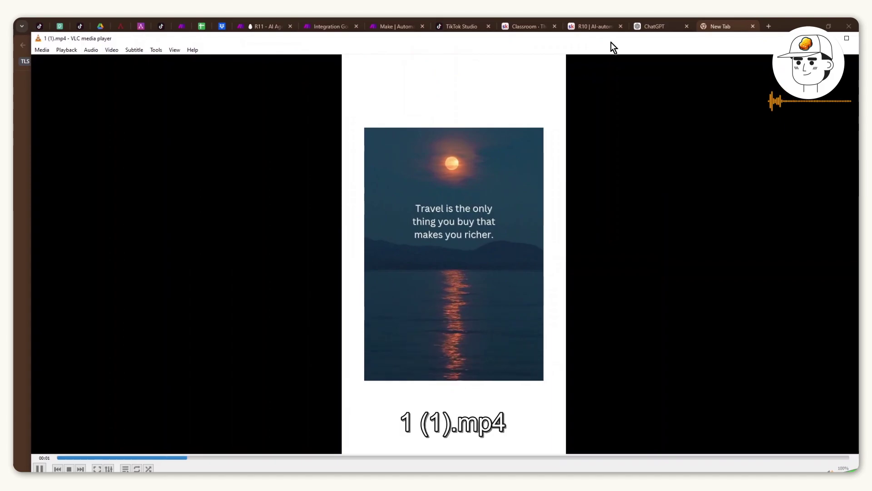
drag(611, 43, 625, 75)
click(614, 59)
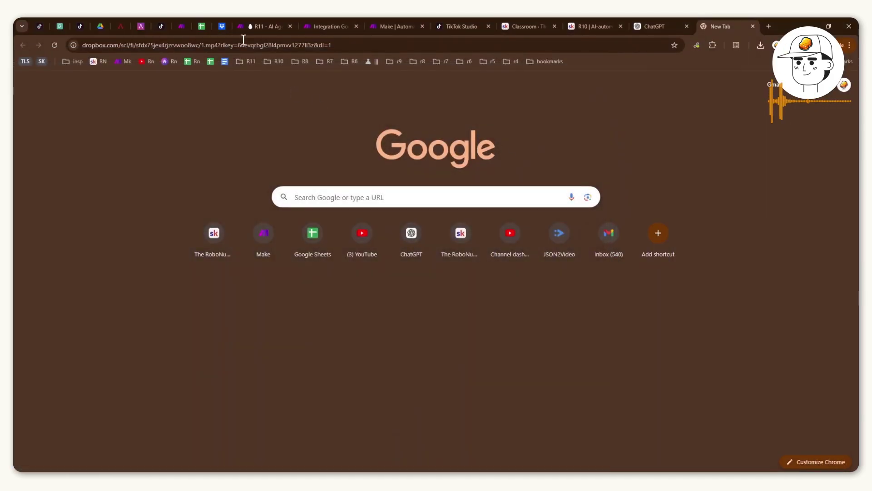
click(263, 26)
click(334, 26)
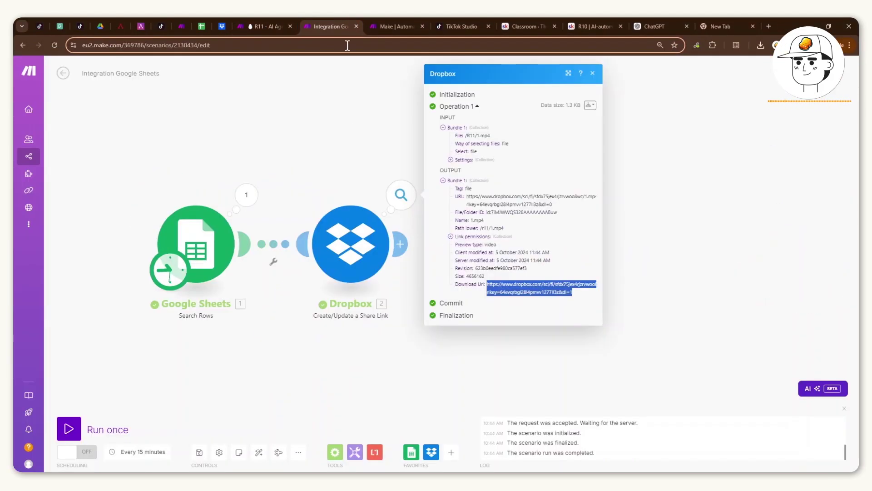
click(344, 131)
- Add a JSON Create JSON module after the Dropbox module
click(399, 244)
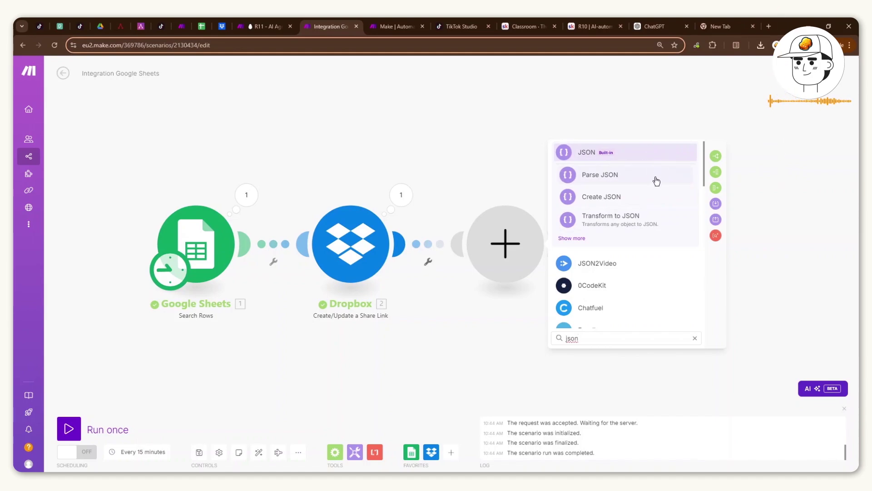
click(624, 198)
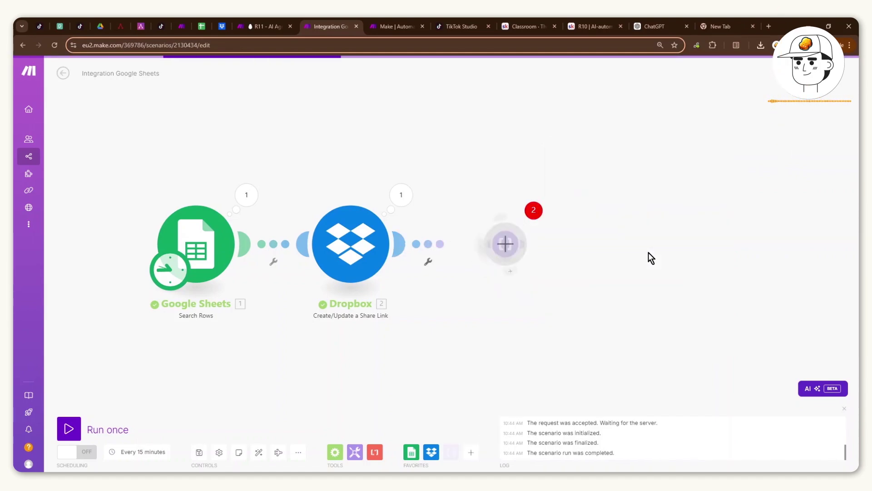
click(592, 313)
- Add an HTTP Make a request module after the Create JSON module
click(559, 243)
text(ht)
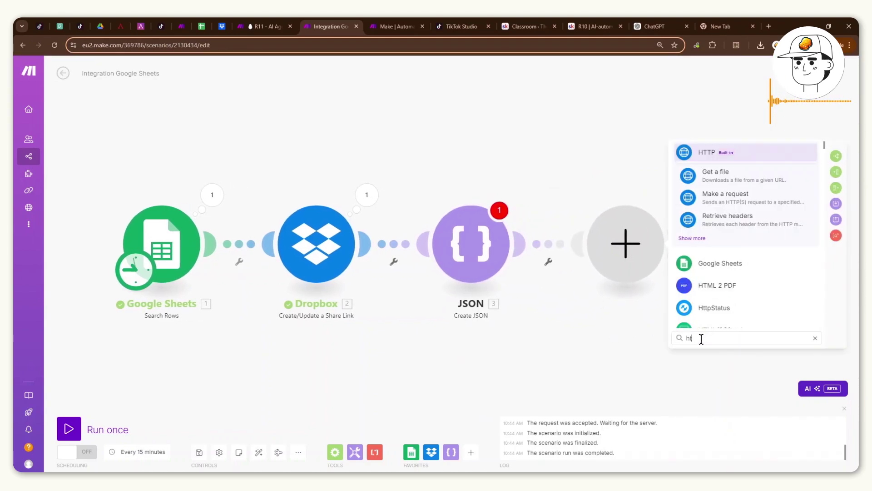
click(724, 202)
click(558, 184)
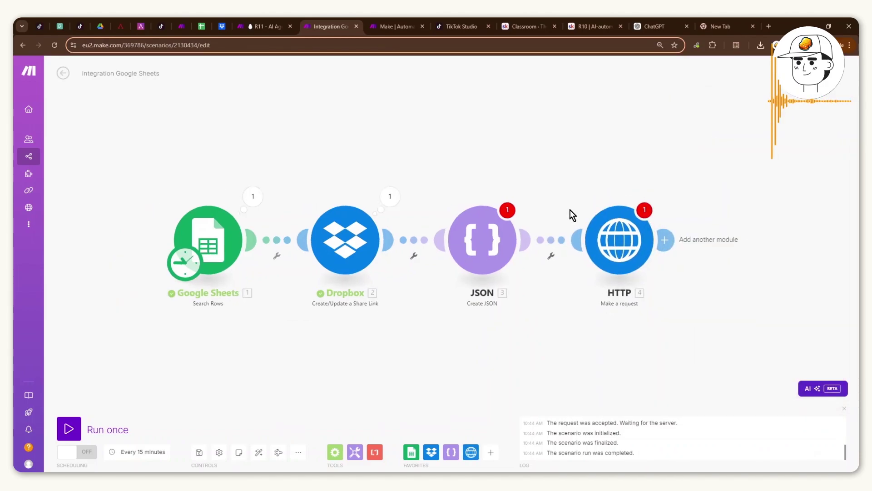
- Rearrange the scenario so the JSON module sits below Dropbox and the HTTP module is moved closer to it
scroll(555, 245, down, 2)
drag(544, 276, 544, 199)
drag(475, 139, 355, 279)
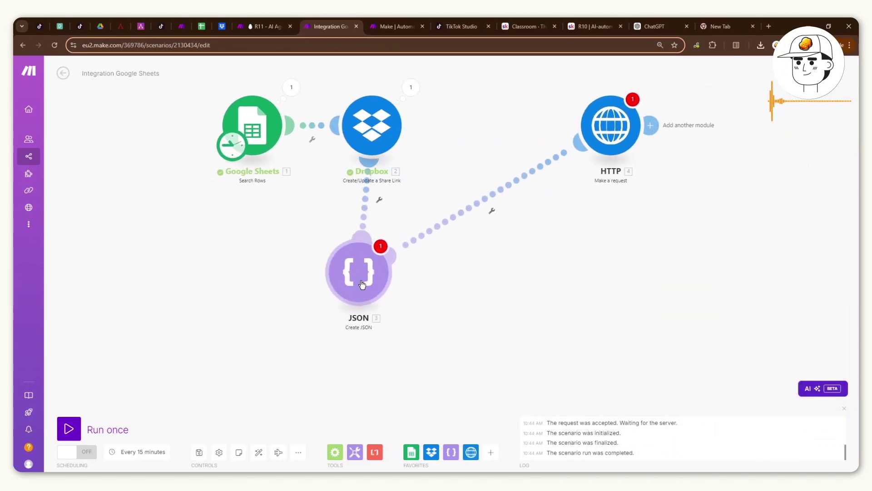
drag(632, 132, 547, 197)
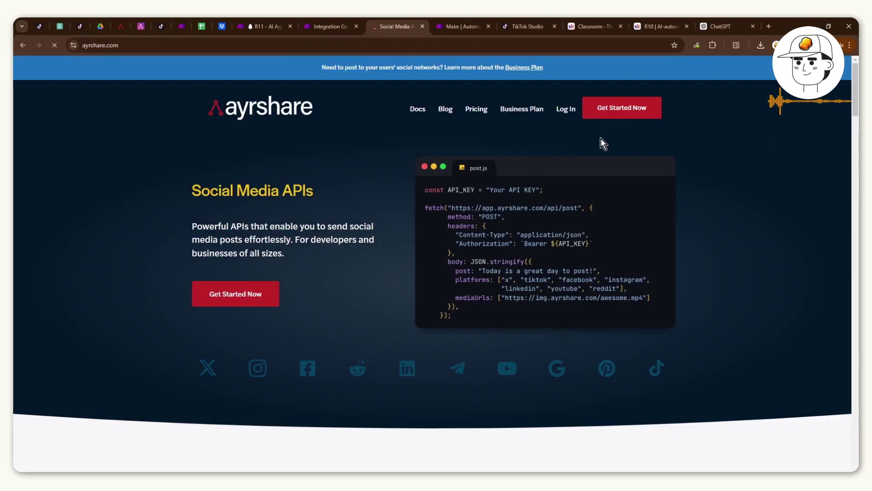
- Open Ayrshare from its home page and review the linked networks on the Social Accounts page
click(621, 108)
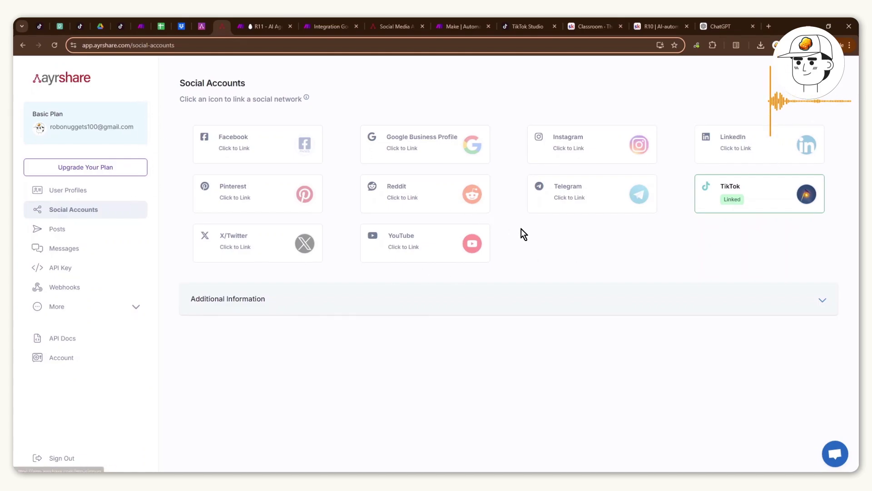
scroll(522, 228, up, 2)
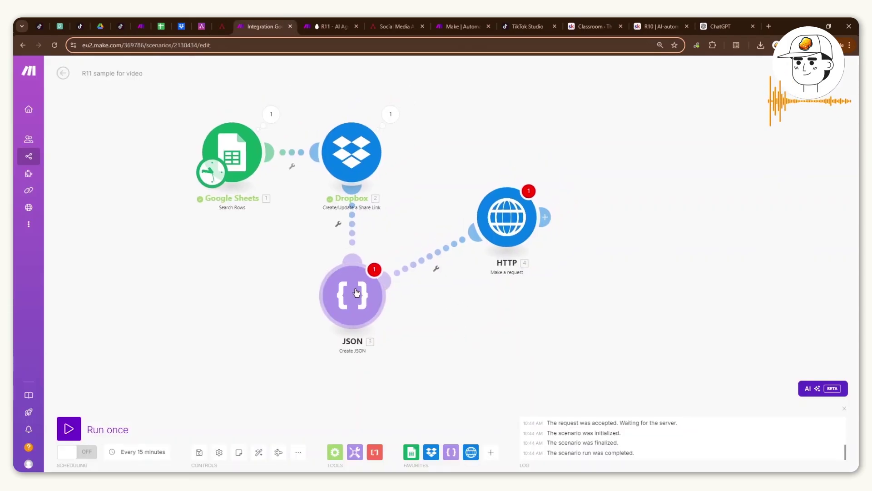
- Start a new data structure in the JSON module and open its generator for JSON sample data
click(343, 310)
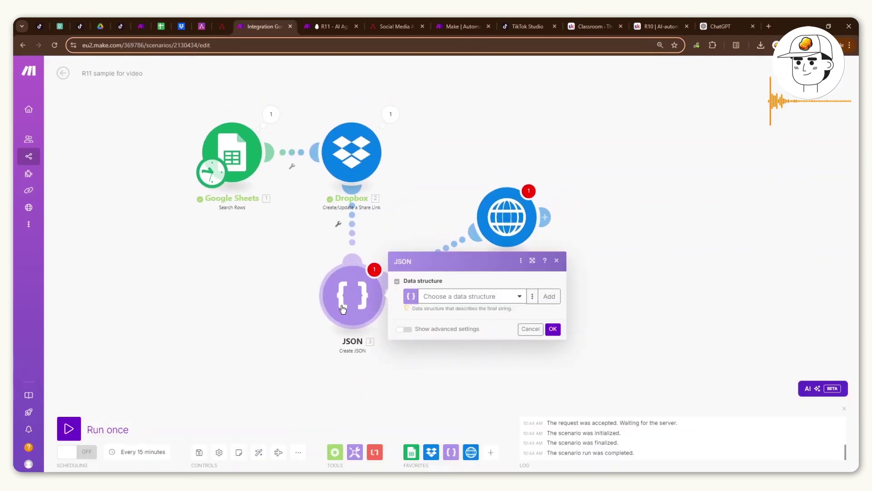
click(550, 298)
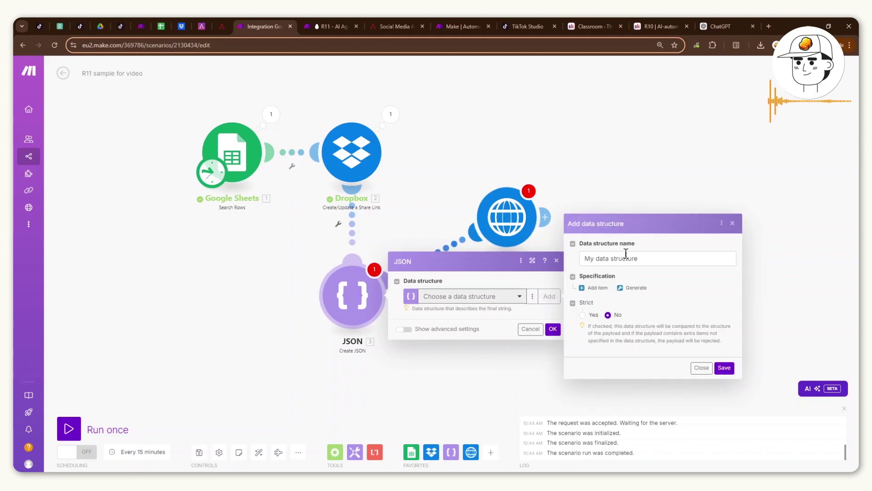
click(627, 287)
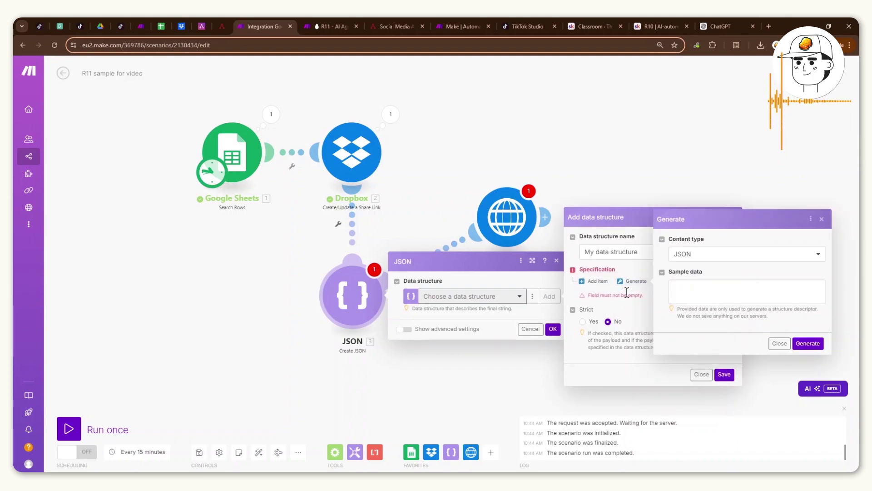
click(700, 292)
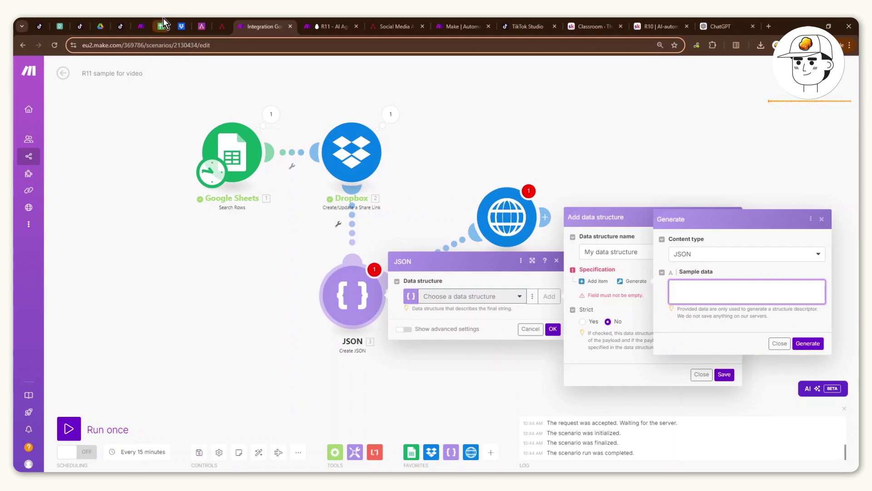
- Copy the basic TikTok Video Post JSON from the Ayrshare Docs and paste it as the generator's sample data in Make
click(200, 27)
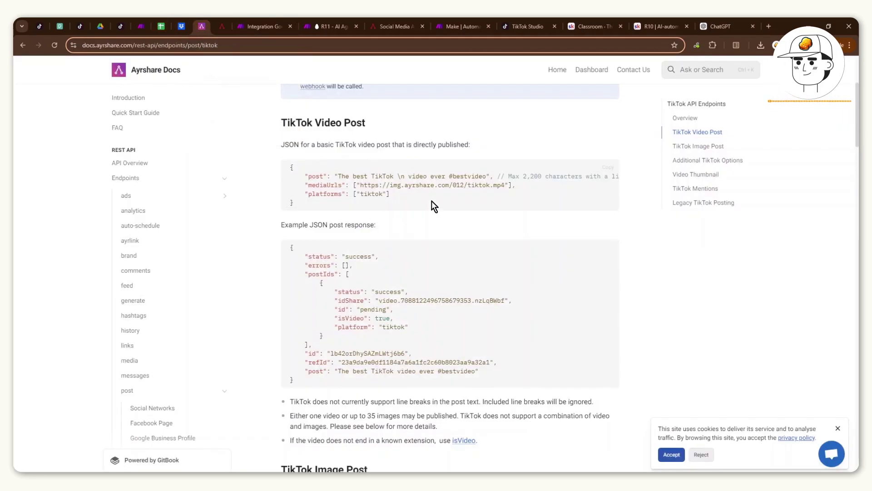
click(244, 45)
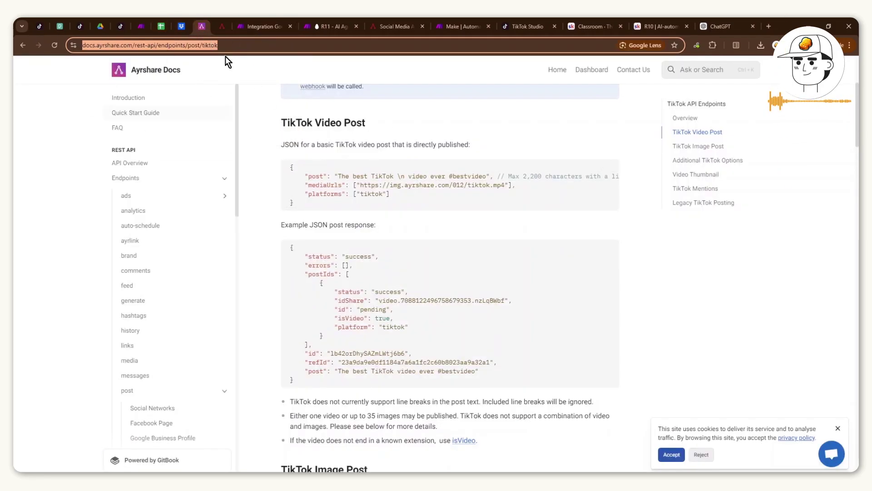
click(286, 170)
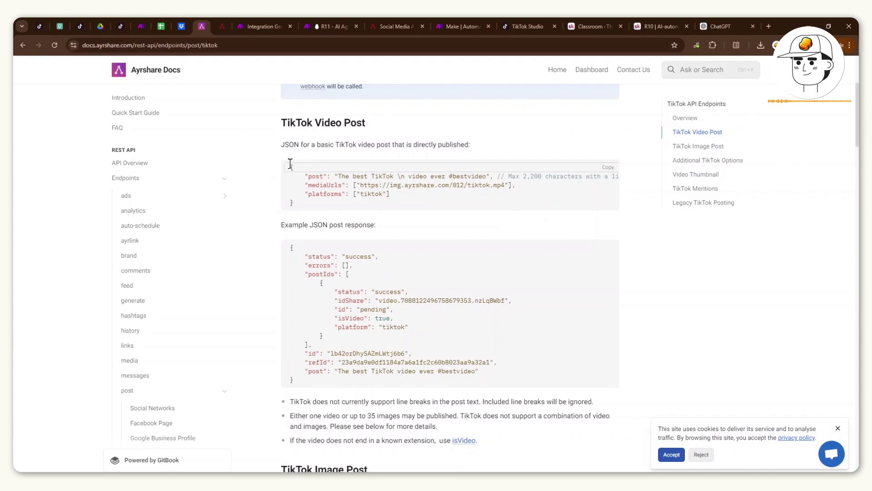
drag(290, 164, 379, 207)
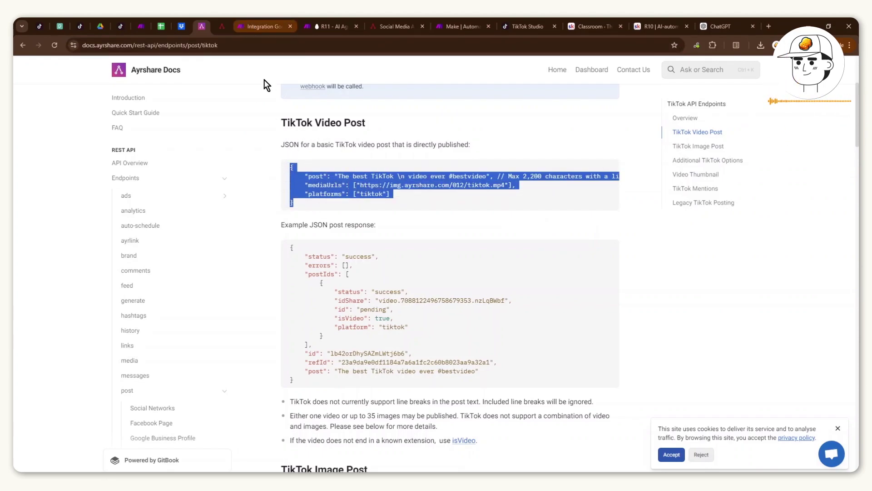
click(254, 26)
key(ctrl+v)
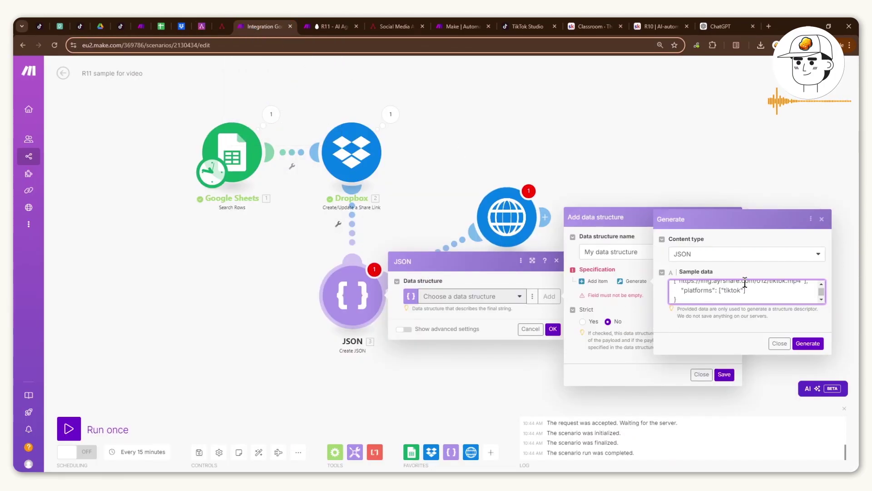
- Delete the "// Max 2,200 characters with a line break" comment from the sample data and generate the data structure
scroll(745, 293, up, 3)
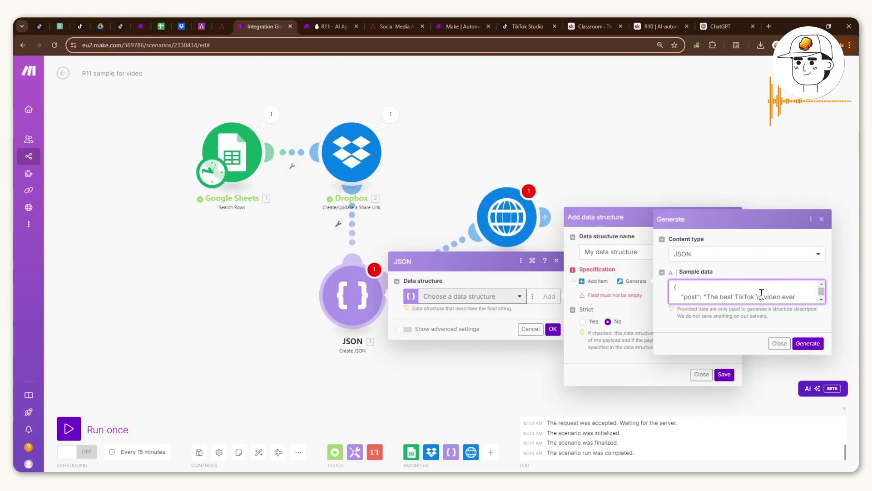
scroll(762, 295, down, 1)
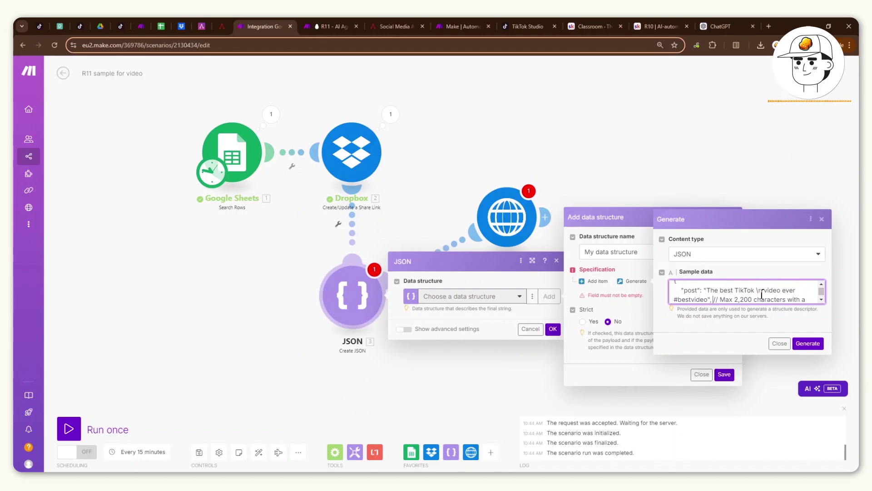
drag(714, 298, 761, 296)
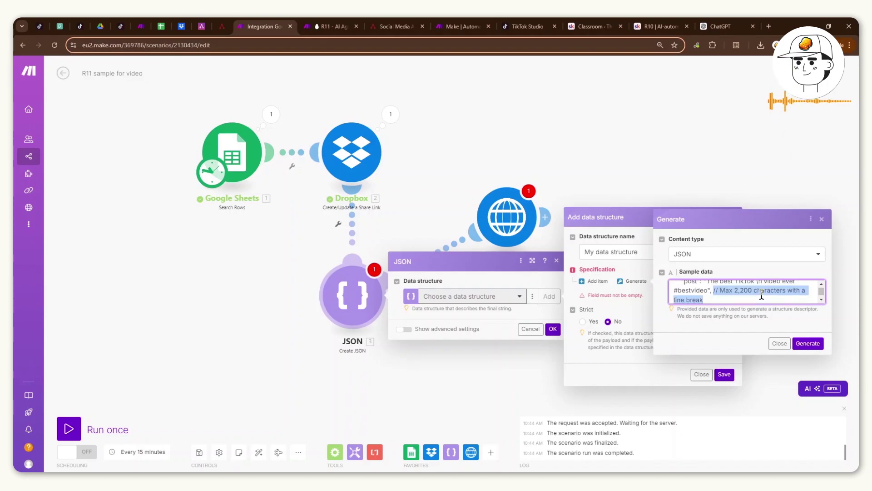
key(BackSpace)
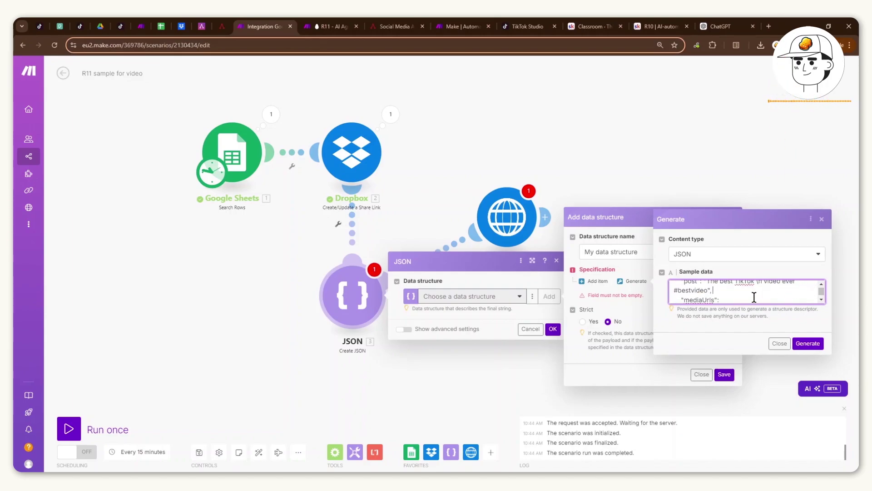
scroll(757, 295, down, 3)
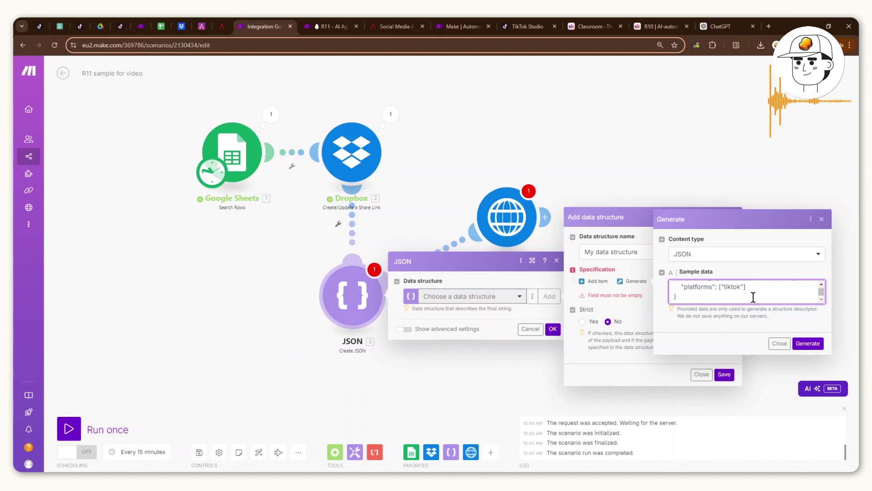
click(808, 343)
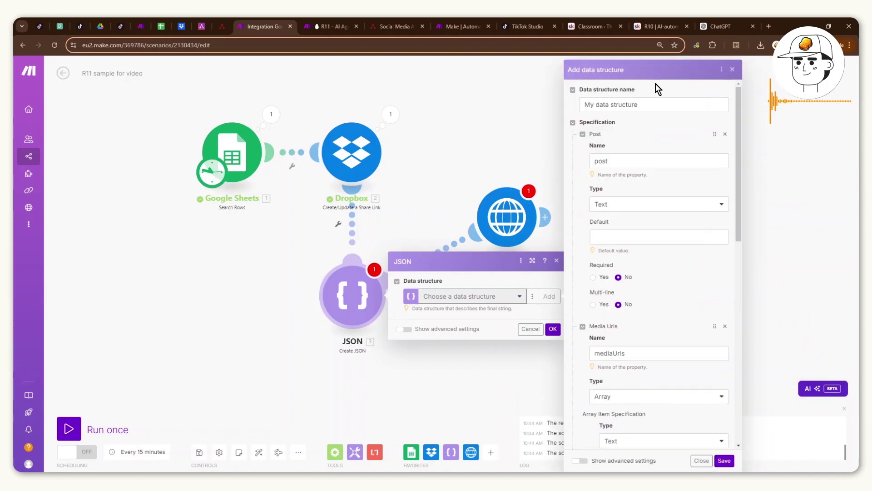
- Name the data structure "Ayrshare Tiktok json" and save it
mouse_move(740, 113)
mouse_down()
mouse_move(740, 149)
mouse_move(740, 107)
mouse_up()
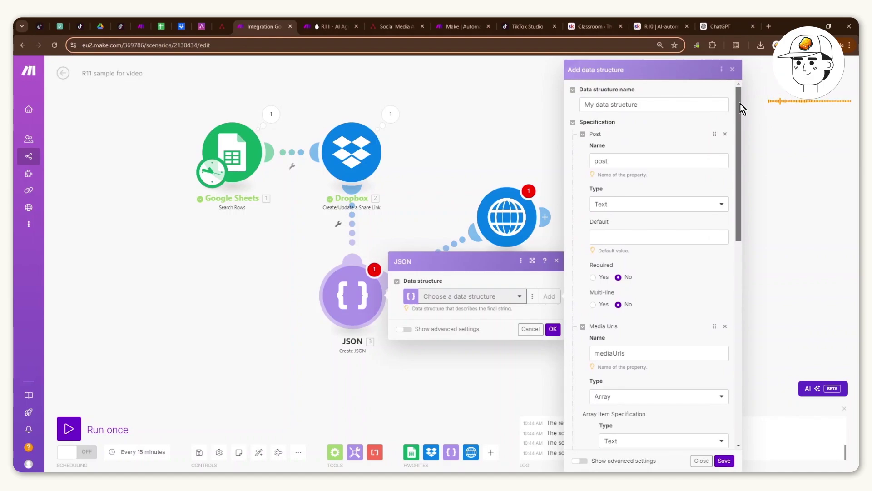
click(689, 106)
text(Ayrshare Ti)
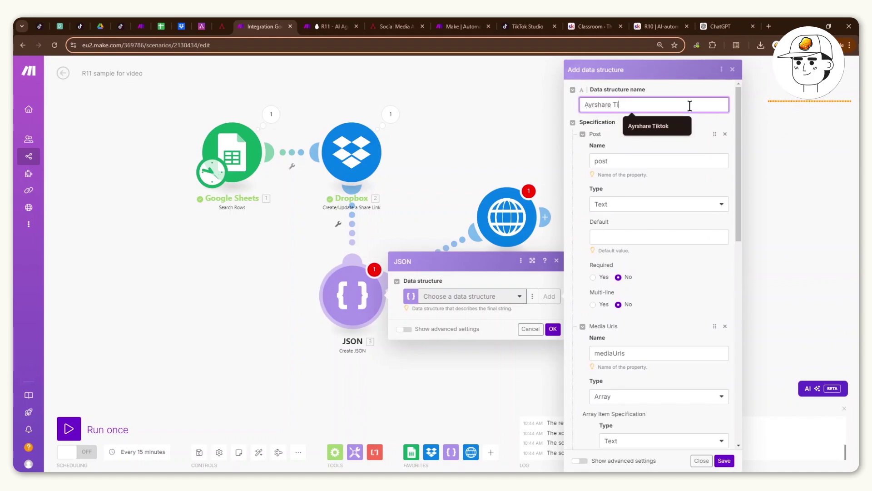
text(ktok)
scroll(724, 416, down, 10)
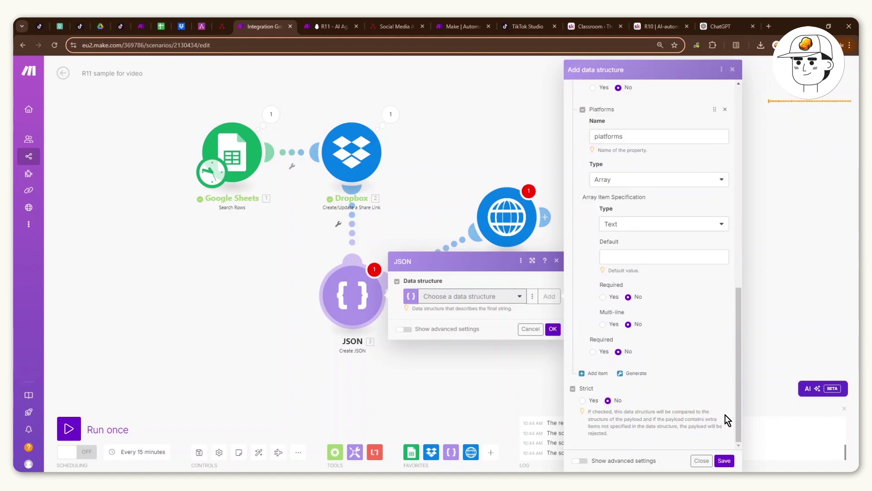
click(724, 460)
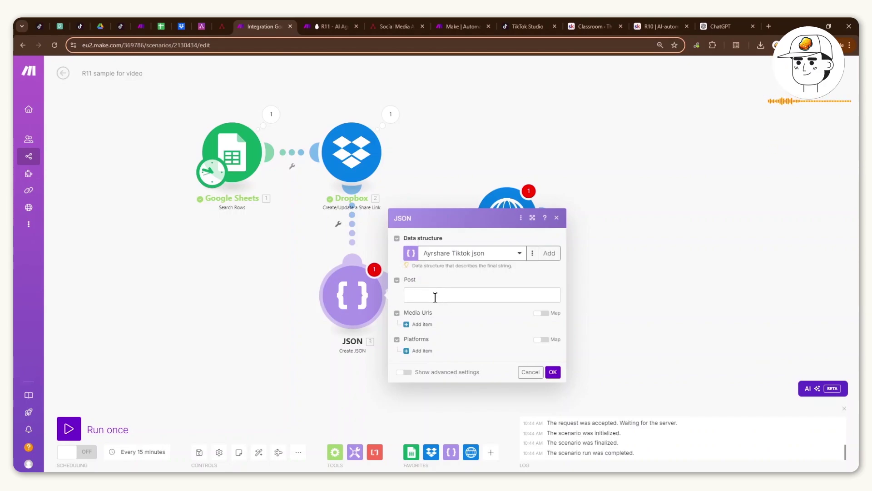
- Map the JSON module's Post field to the Google Sheets Caption (D) value, and check the Caption column in the spreadsheet
click(434, 296)
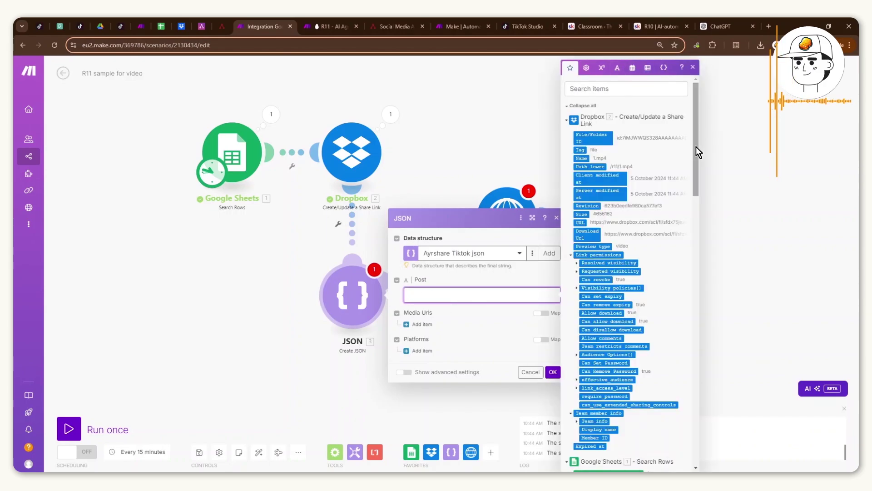
drag(696, 146, 704, 248)
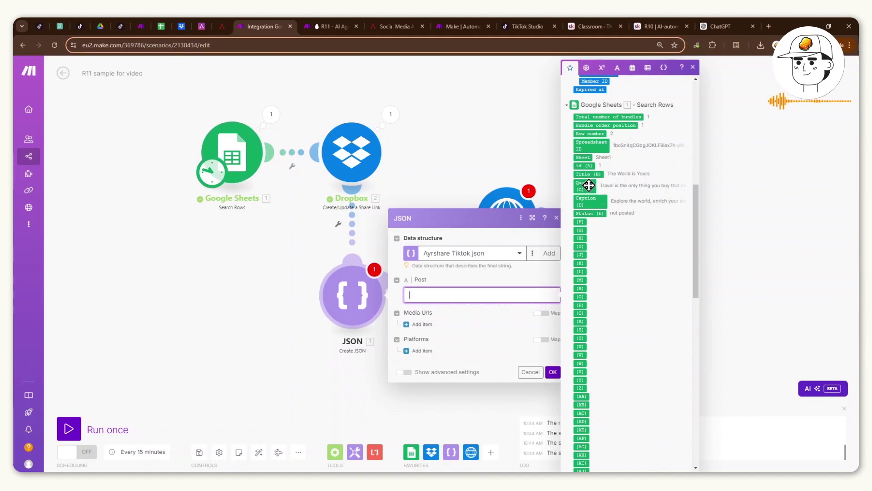
click(586, 202)
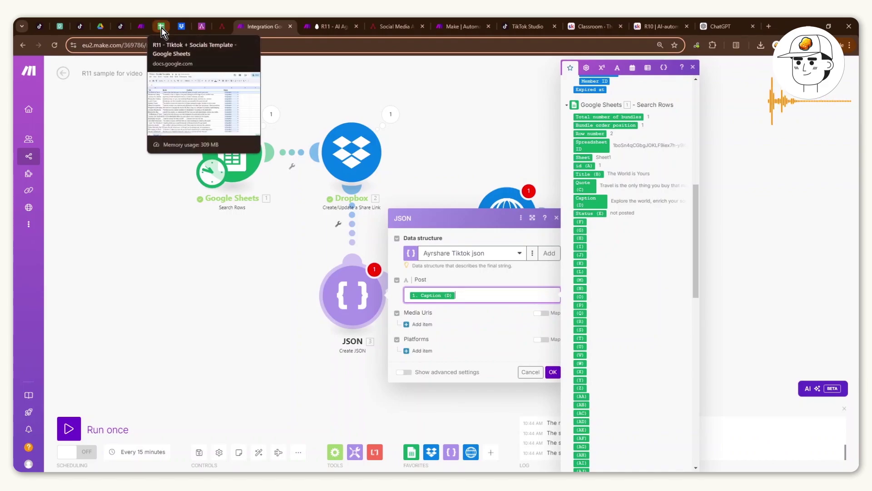
drag(161, 28, 229, 27)
click(375, 160)
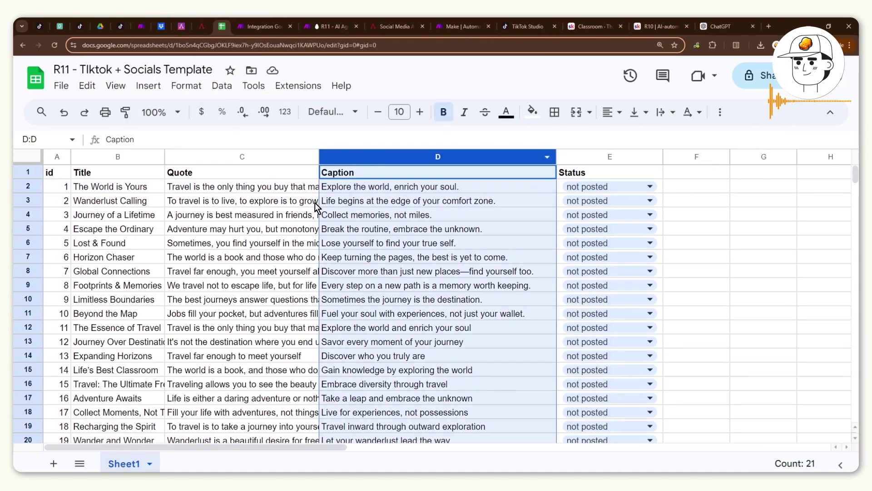
click(249, 22)
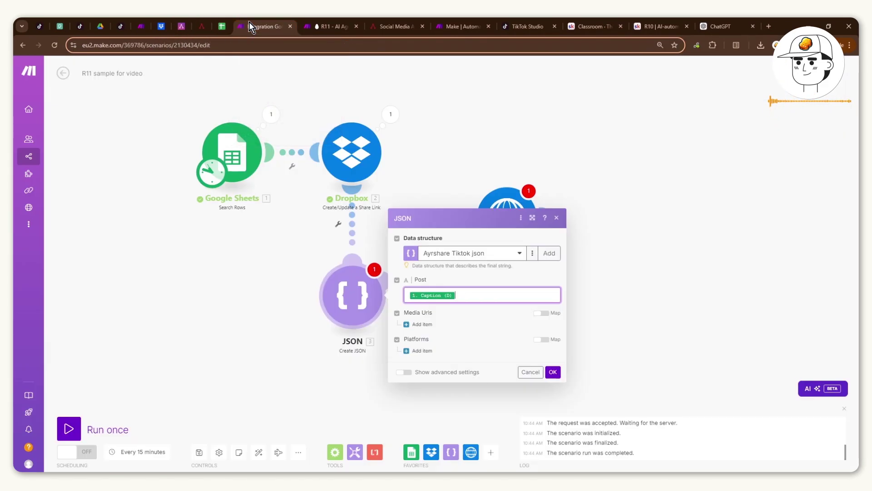
- Add a Media Urls item to the JSON module and map it to the Dropbox Download Url
click(419, 324)
click(430, 324)
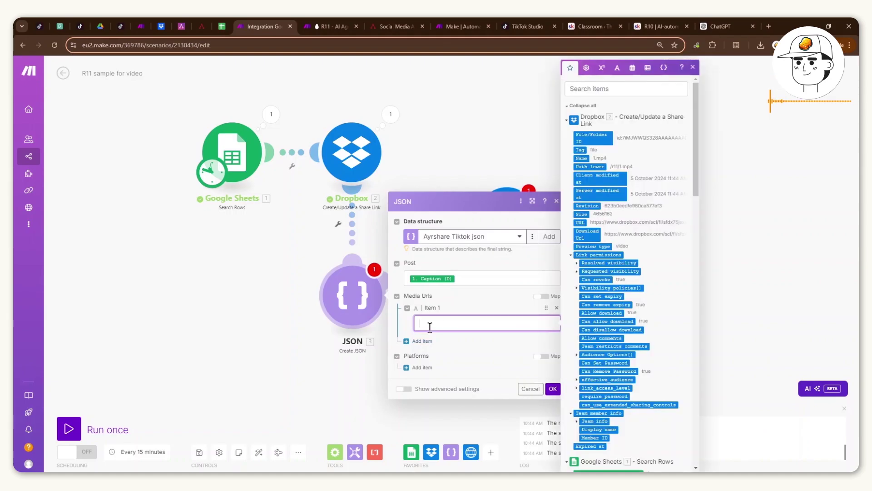
drag(694, 166, 696, 181)
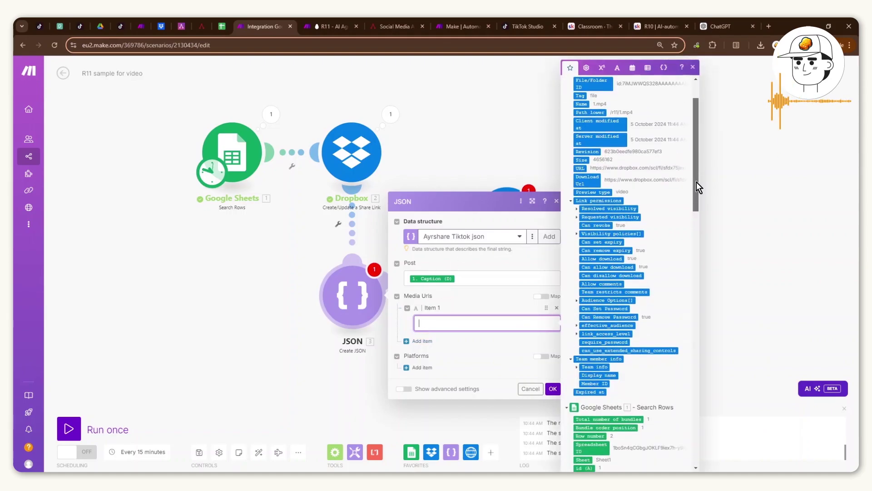
click(591, 182)
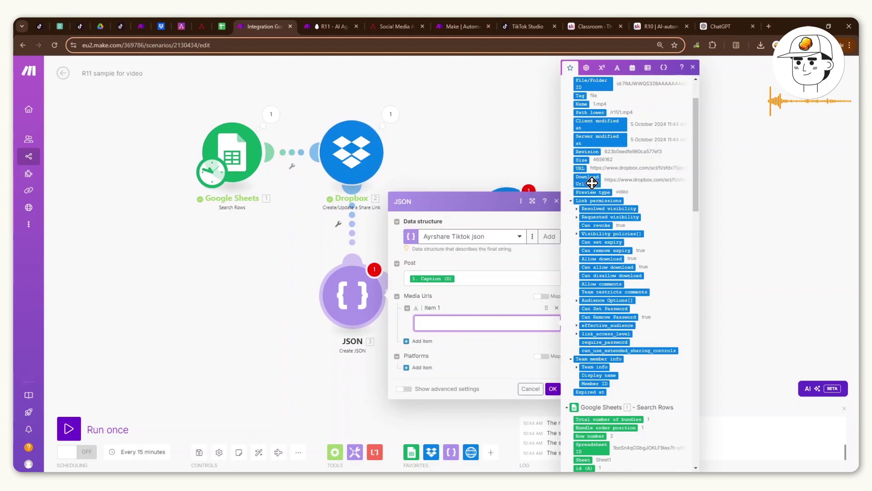
- Add a Platforms item with the value tiktok and confirm the JSON module's settings
click(425, 366)
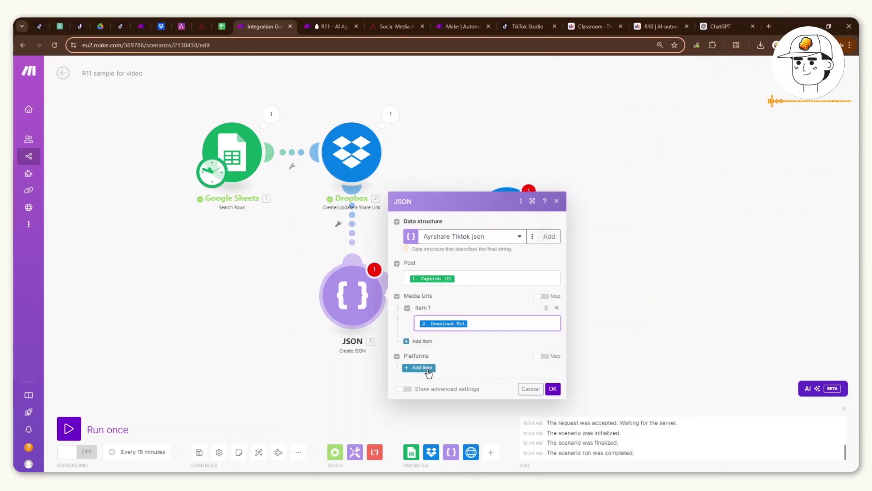
click(440, 368)
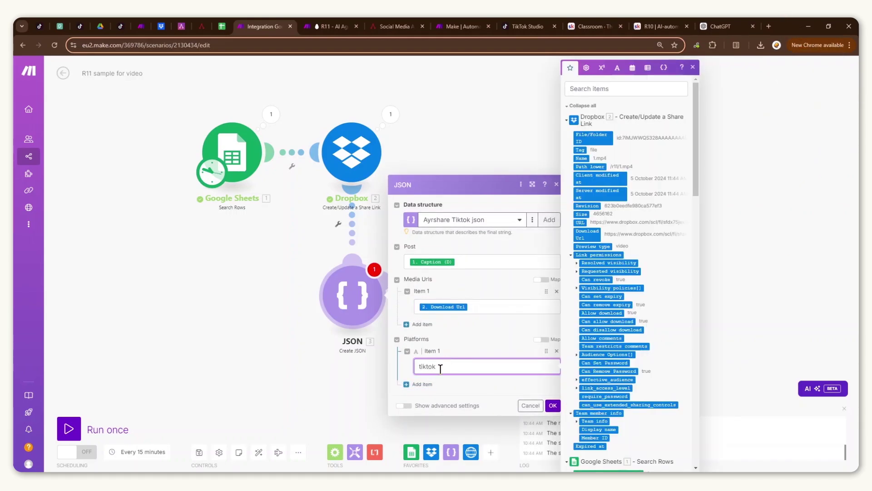
drag(437, 367, 426, 369)
click(552, 407)
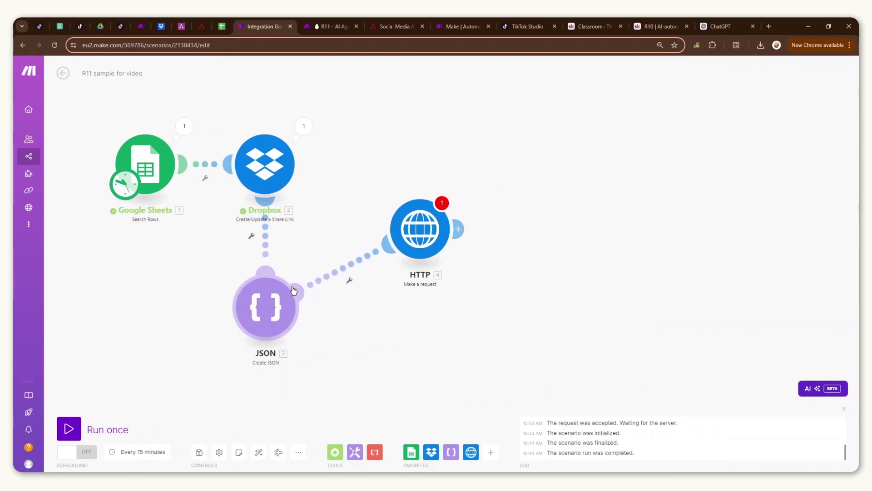
click(420, 229)
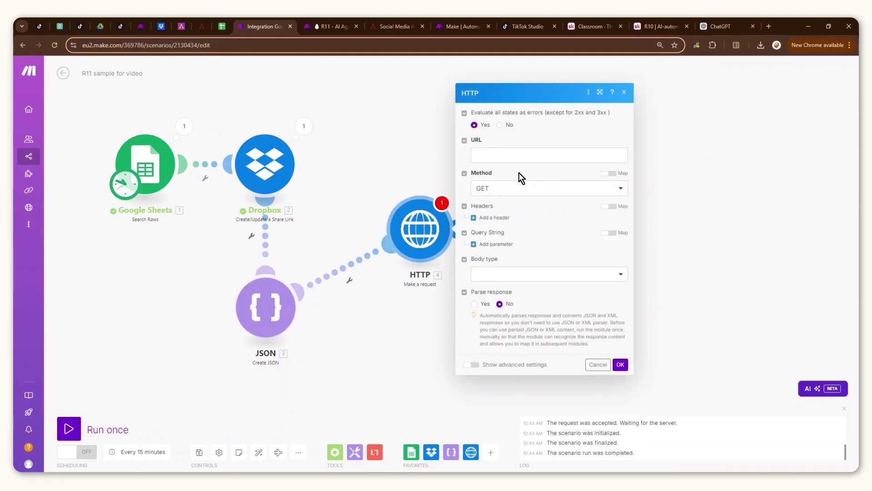
click(500, 154)
text(https://api.ayrshare.com/api/post)
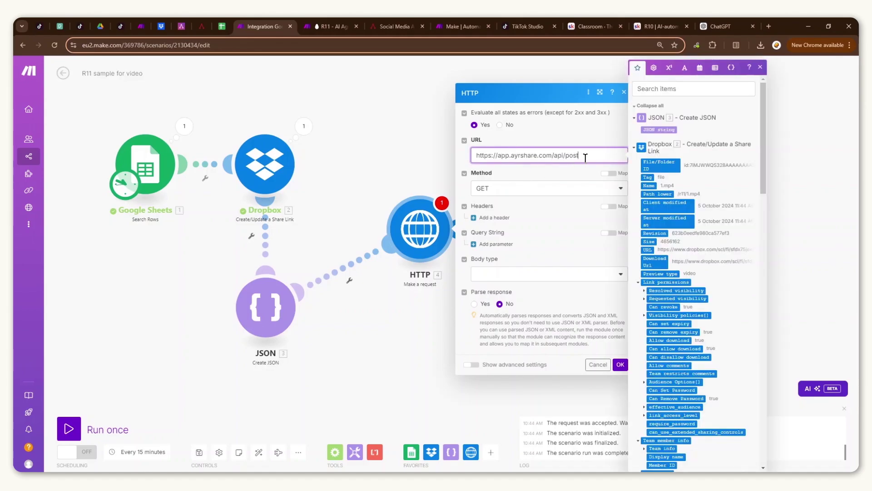
click(495, 195)
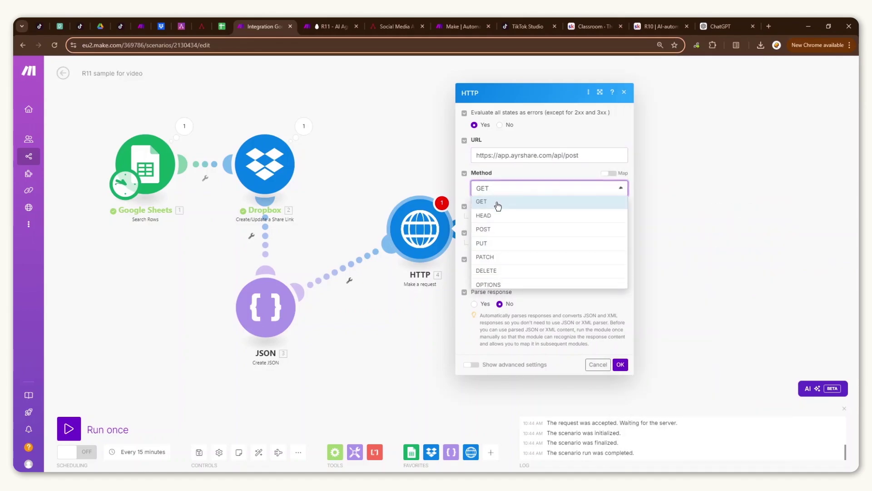
click(484, 230)
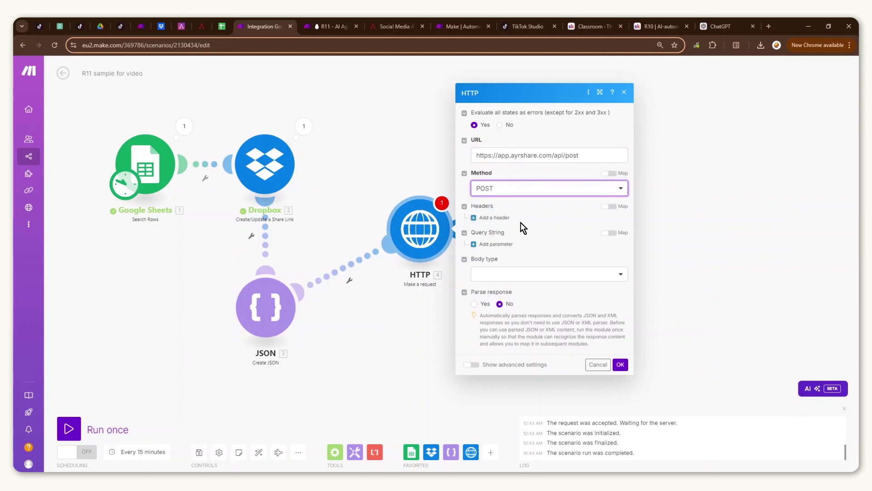
- Add an Authorization header with the value Bearer followed by the Ayrshare API key, and check where Ayrshare provides the key
click(494, 218)
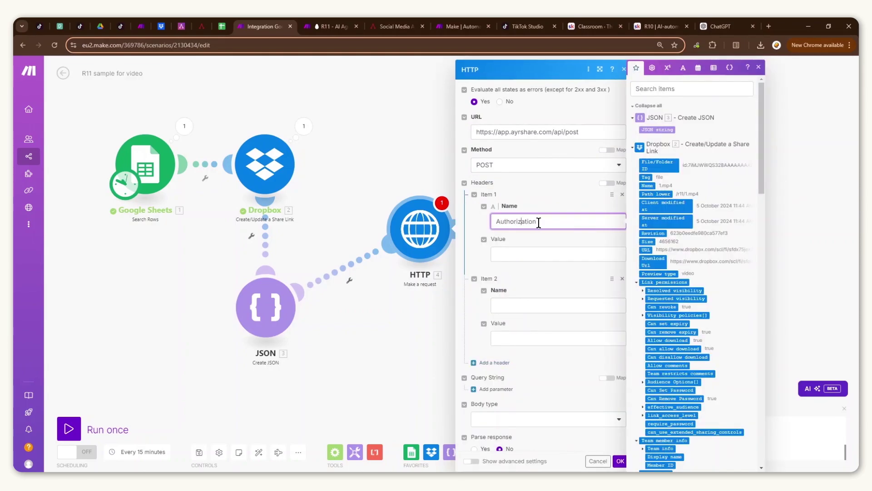
click(521, 254)
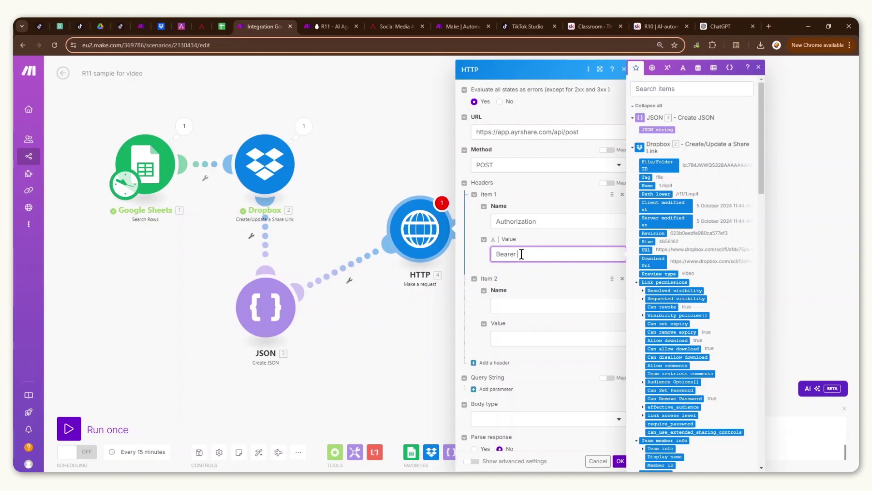
text(Bearer)
key(ctrl+v)
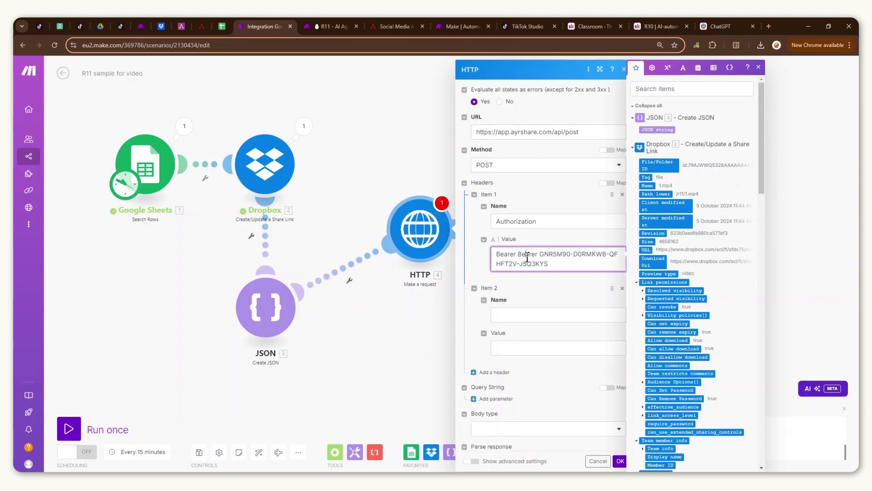
double_click(537, 265)
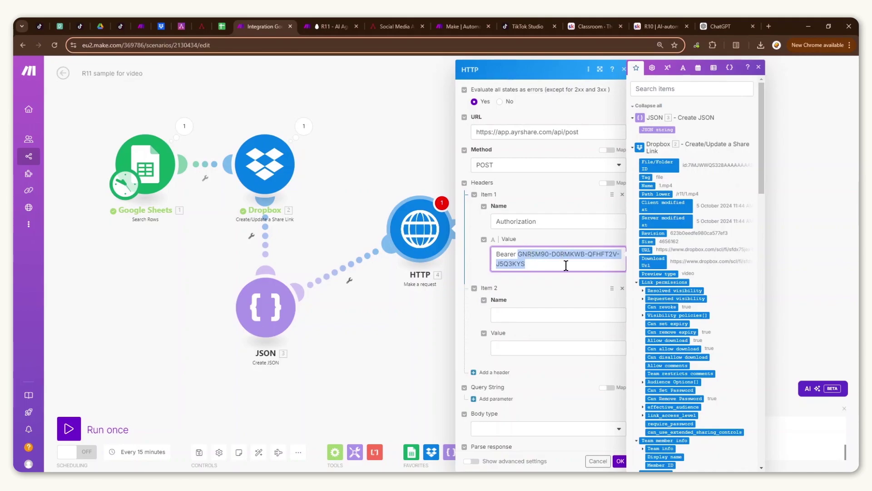
click(199, 32)
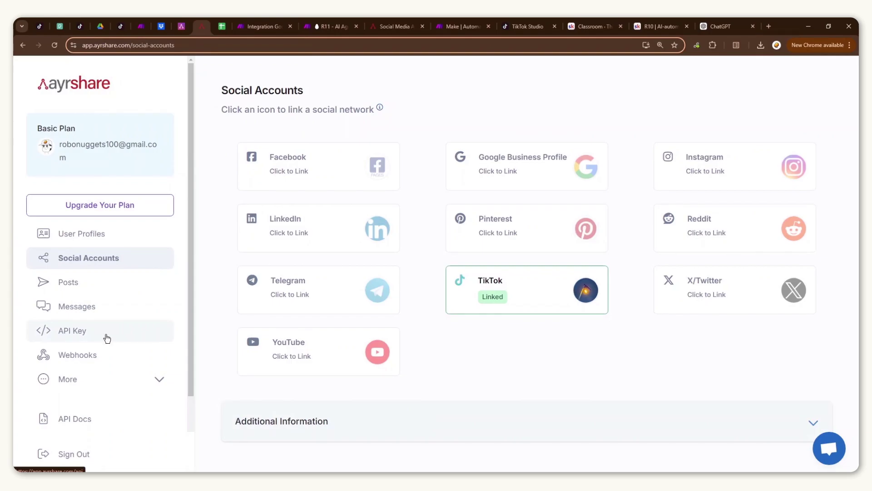
click(258, 25)
- Fill in the HTTP module's second header with the name Content-Type and the value application/json
click(542, 286)
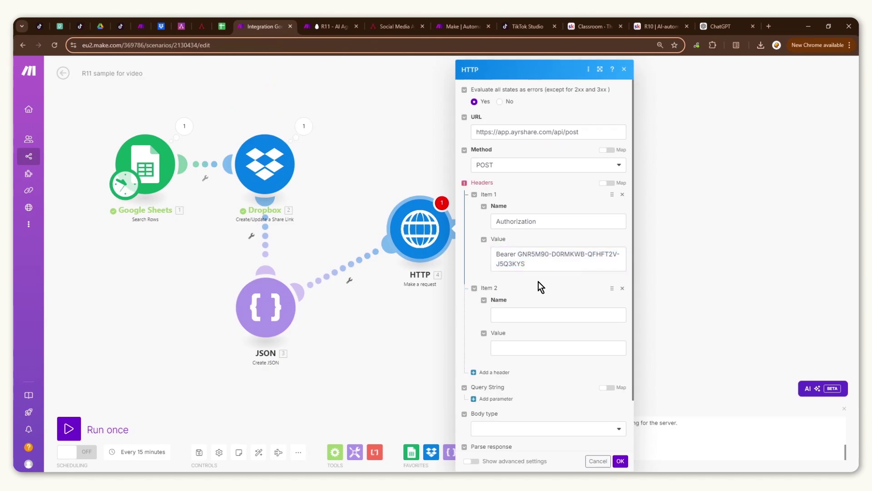
text(Content-Type)
key(Tab)
text(application/json)
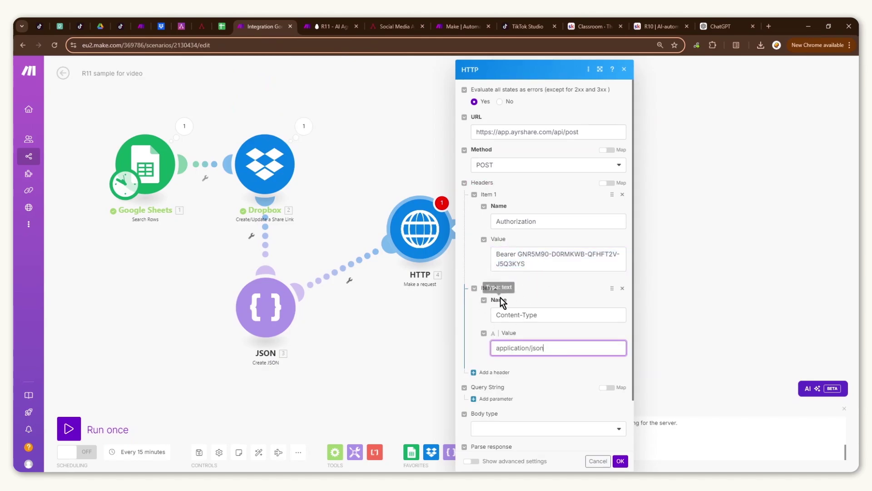
drag(562, 314, 492, 316)
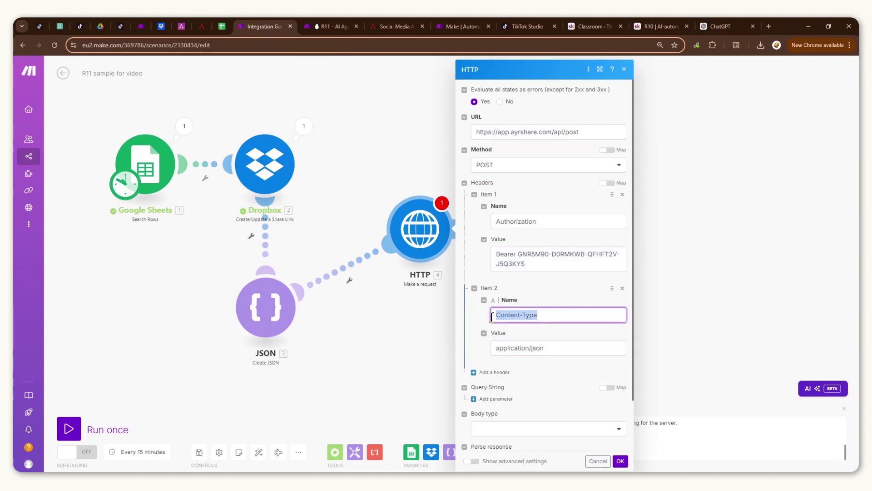
click(554, 349)
drag(573, 348, 487, 353)
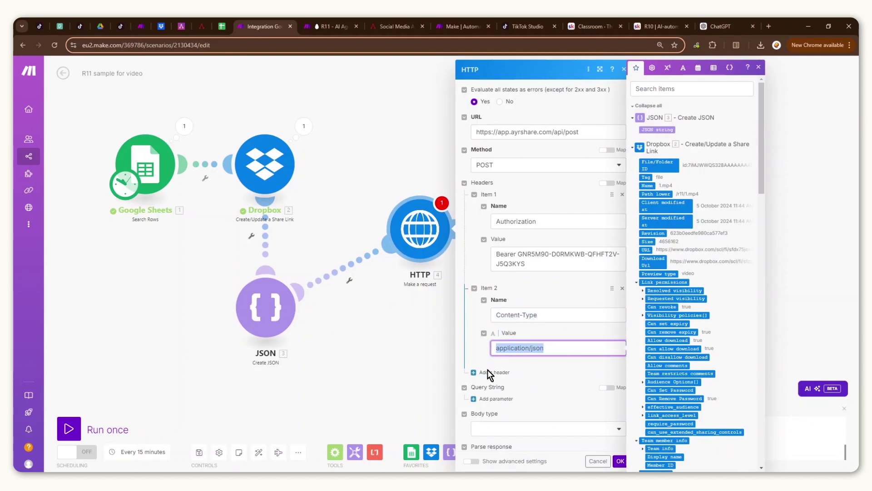
- Set the HTTP request's body type to Raw and its content type to JSON (application/json)
scroll(487, 371, down, 1)
click(495, 369)
click(488, 384)
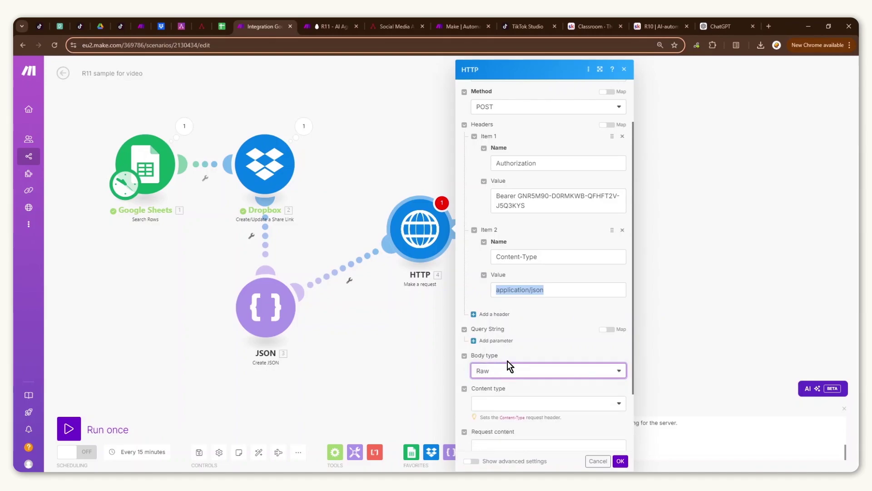
scroll(507, 359, down, 1)
click(496, 328)
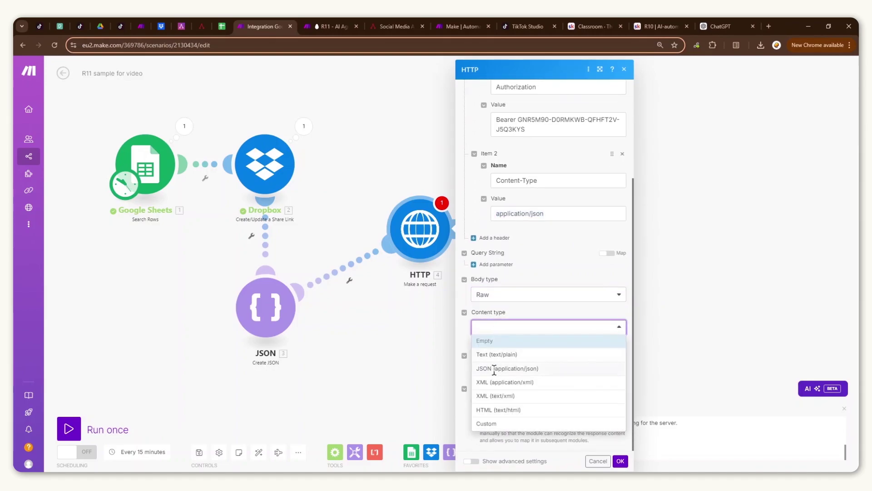
click(494, 369)
- Map the request content to the JSON string, set Parse response to Yes, and confirm the HTTP module's settings
click(494, 372)
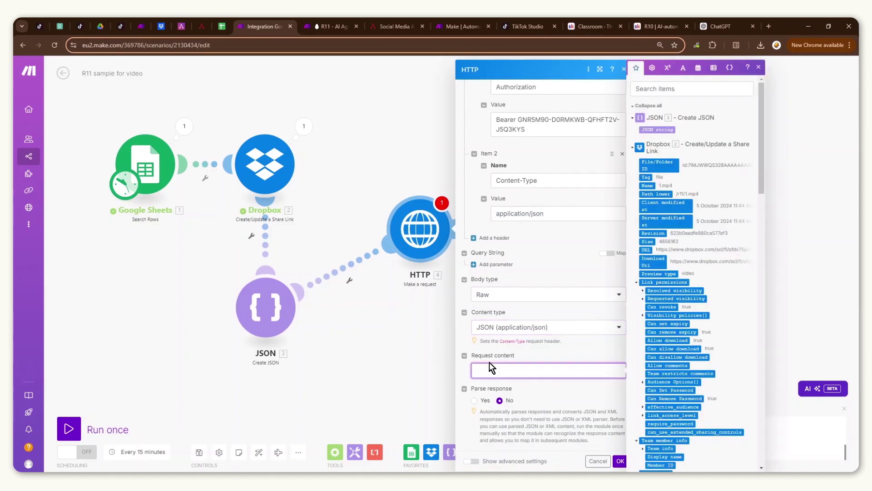
click(665, 128)
drag(665, 128, 500, 370)
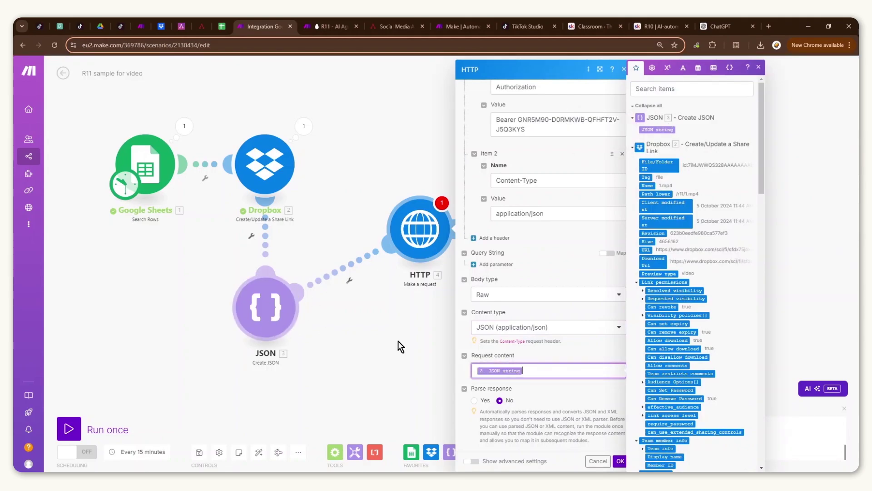
click(474, 400)
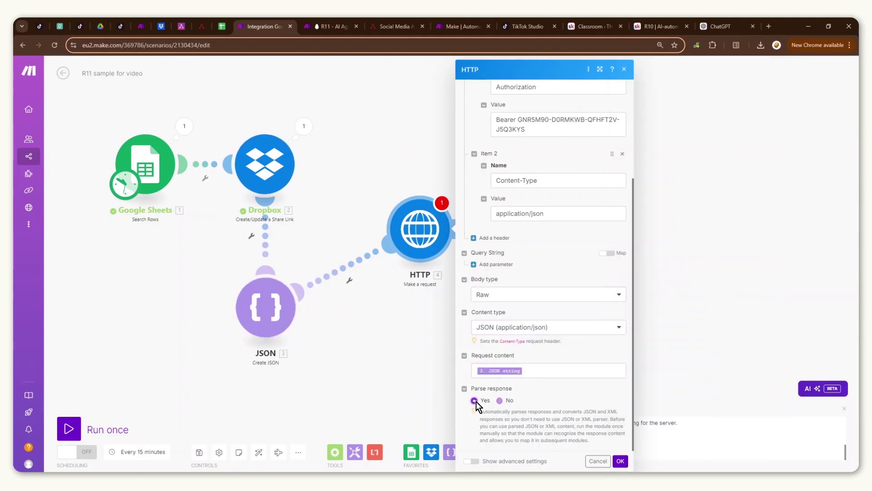
click(321, 22)
click(263, 26)
click(620, 461)
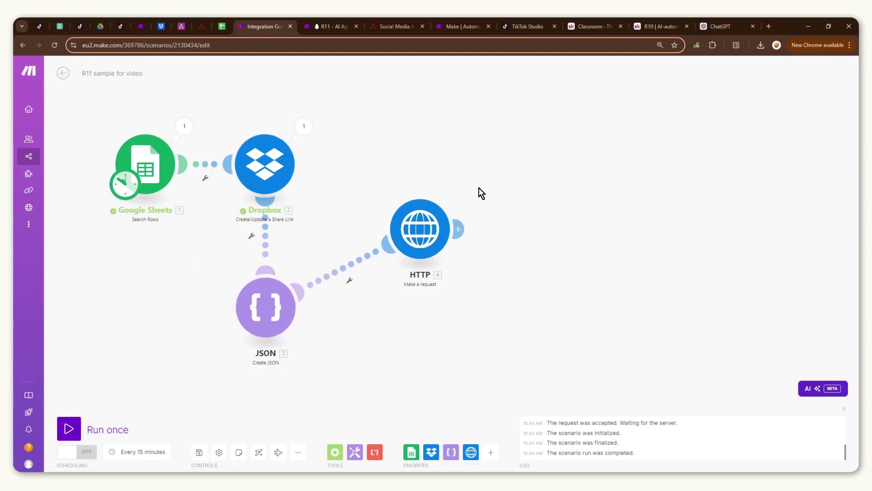
- Add a Google Sheets Update a Row module after the HTTP module
click(458, 229)
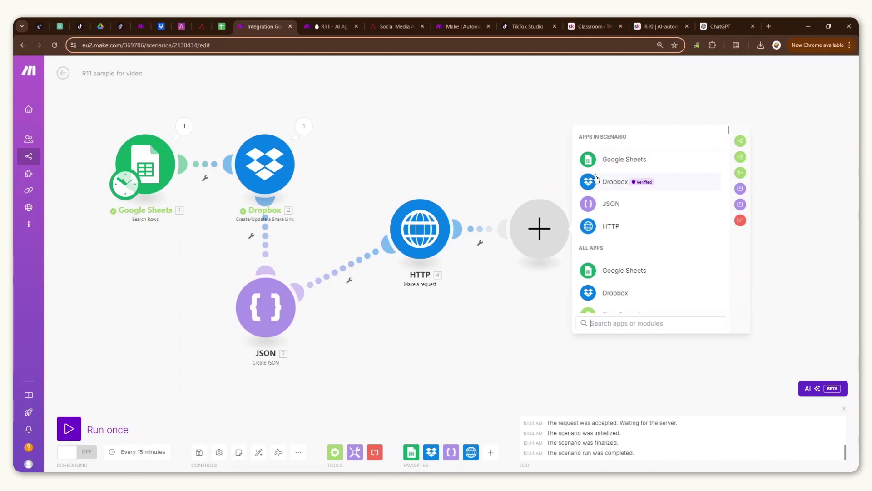
click(619, 162)
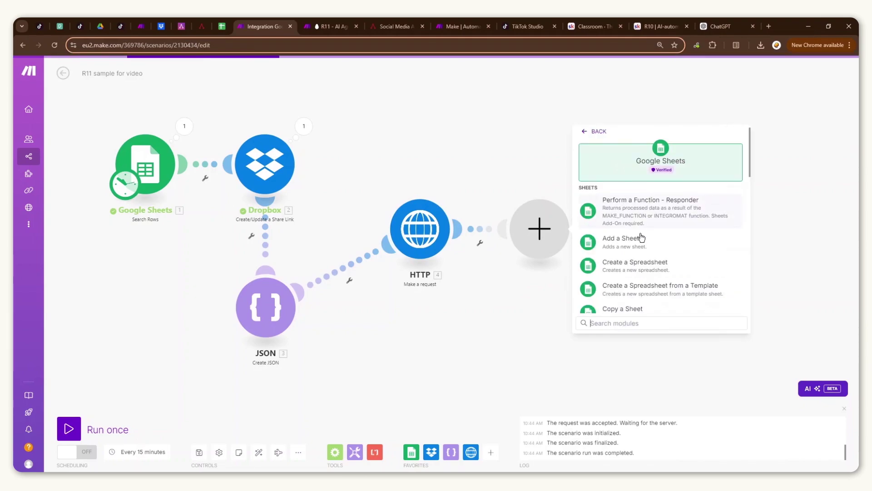
scroll(645, 254, down, 2)
scroll(638, 256, down, 3)
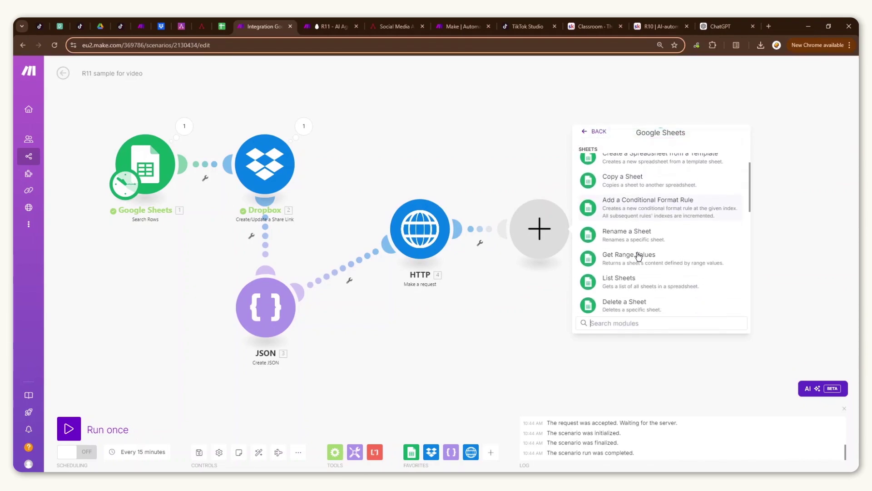
text(update)
click(625, 206)
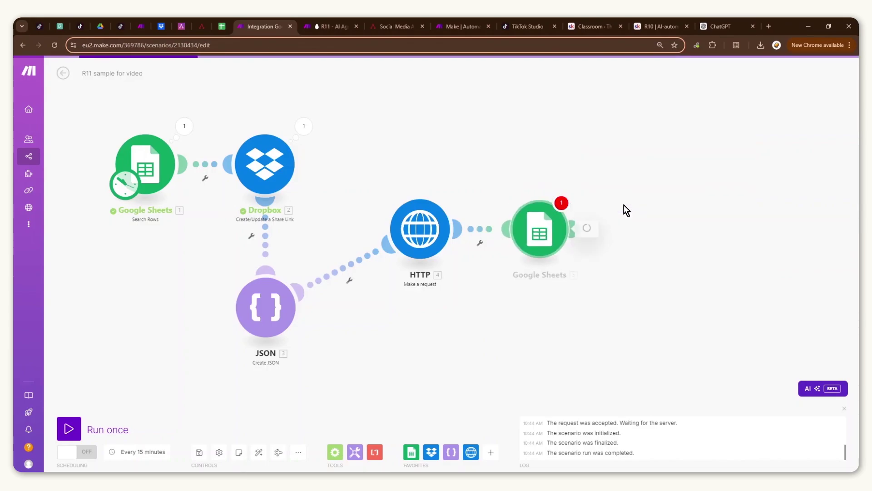
- Set the Status of rows 2 and 3 to posted in the R11 spreadsheet as a demonstration
click(222, 27)
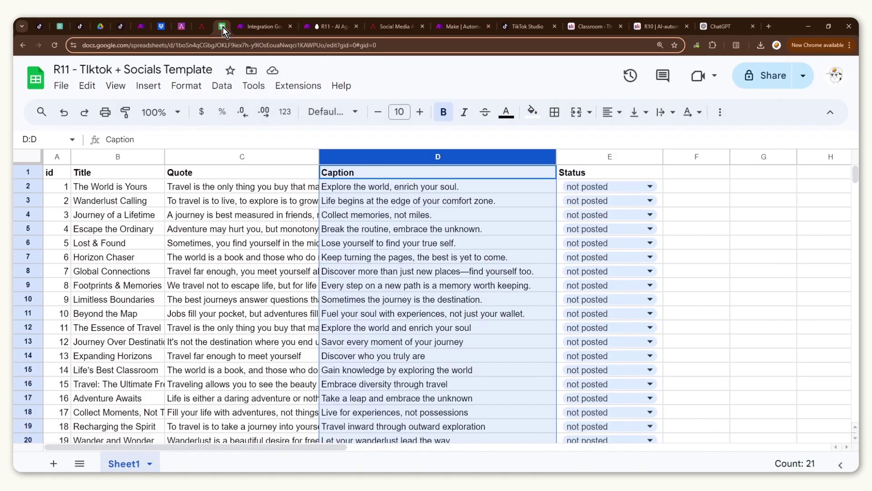
click(546, 230)
drag(59, 186, 376, 192)
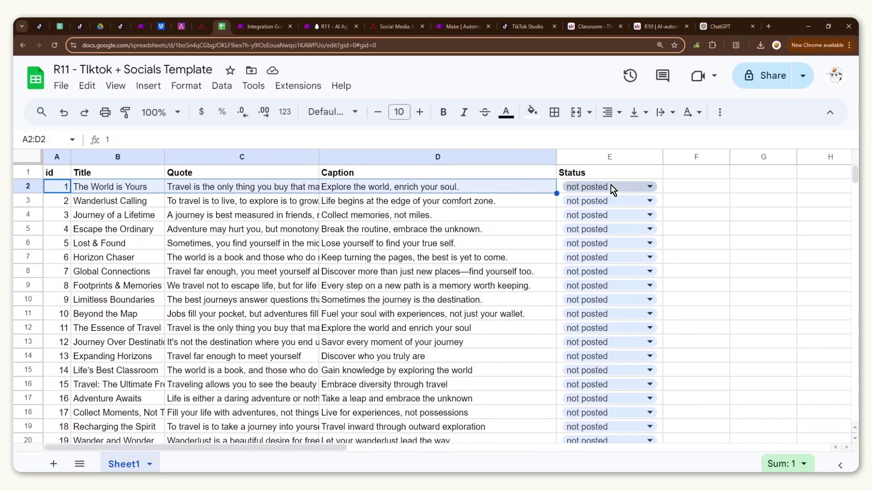
click(635, 187)
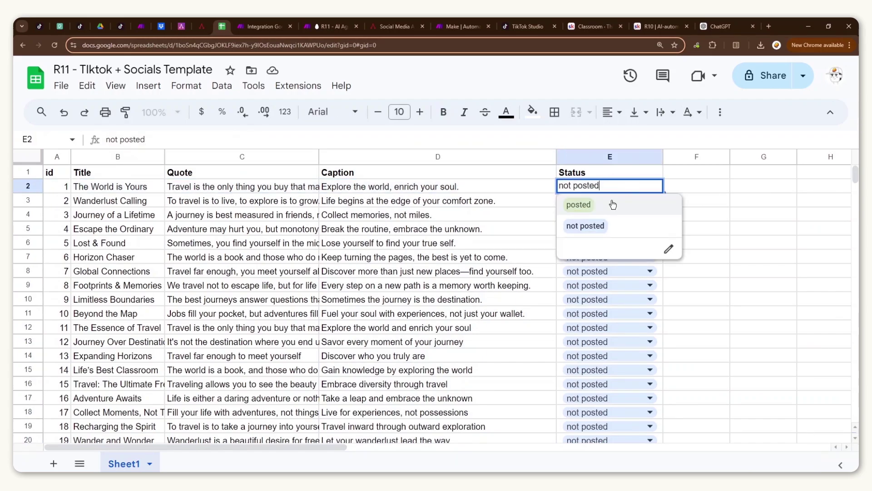
click(604, 206)
click(676, 203)
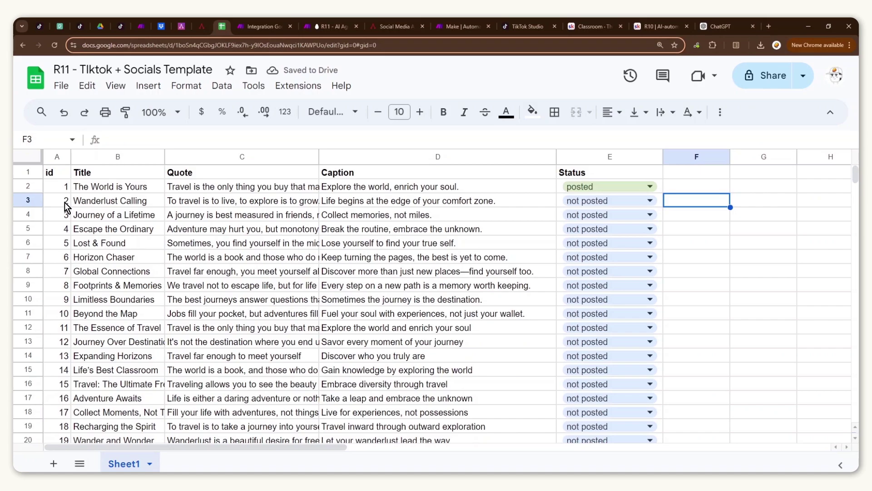
drag(66, 207, 605, 202)
click(605, 203)
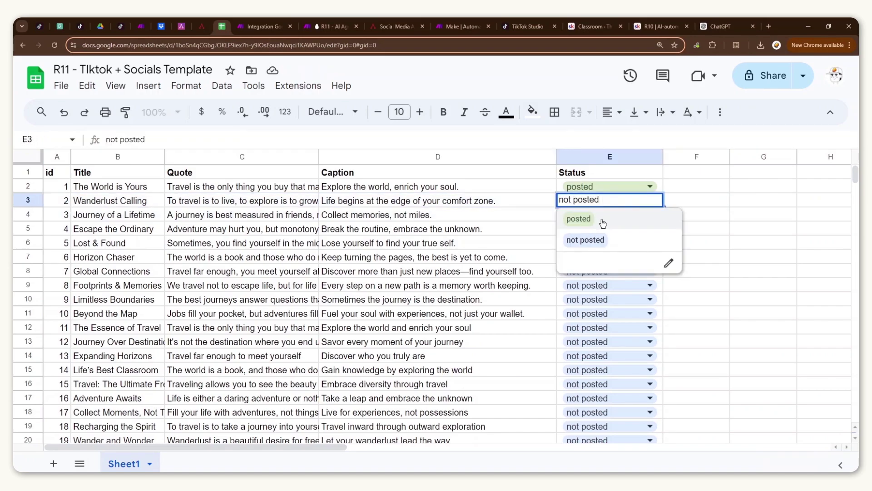
click(604, 220)
drag(58, 216, 613, 416)
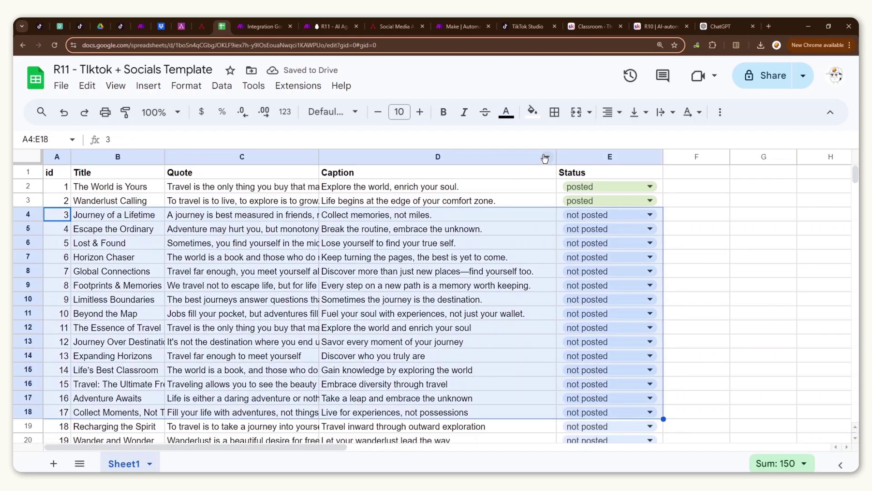
- Return the Status of rows 2 and 3 to not posted
click(530, 205)
click(591, 186)
click(586, 226)
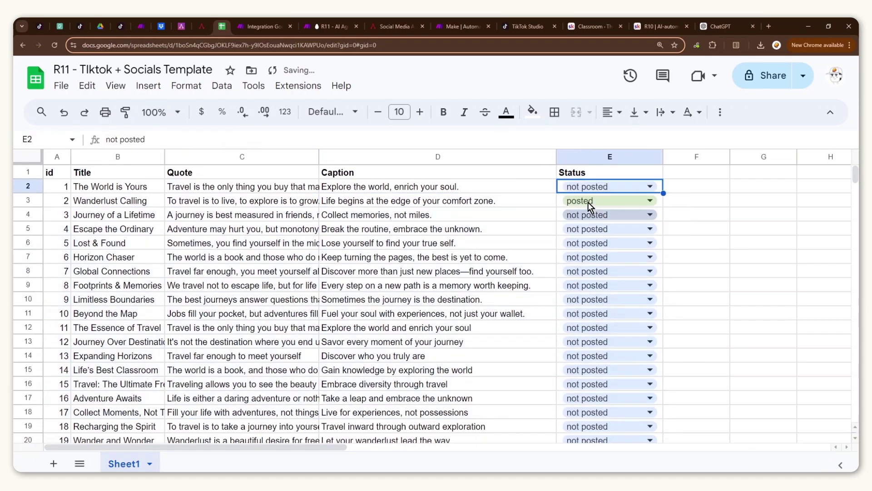
click(587, 202)
click(589, 239)
- Choose the R11 - TIktok + Socials Template spreadsheet for the Update a Row module in Make, keeping Search by path
key(ctrl+Tab)
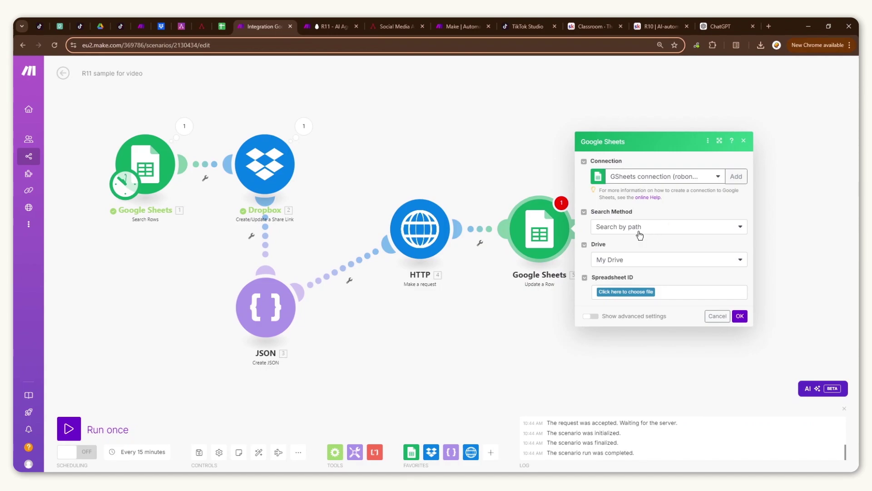
click(610, 227)
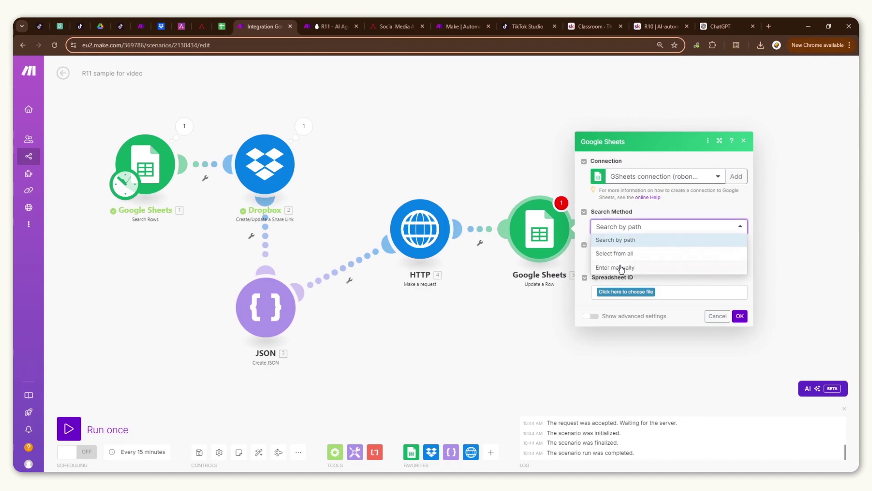
click(613, 227)
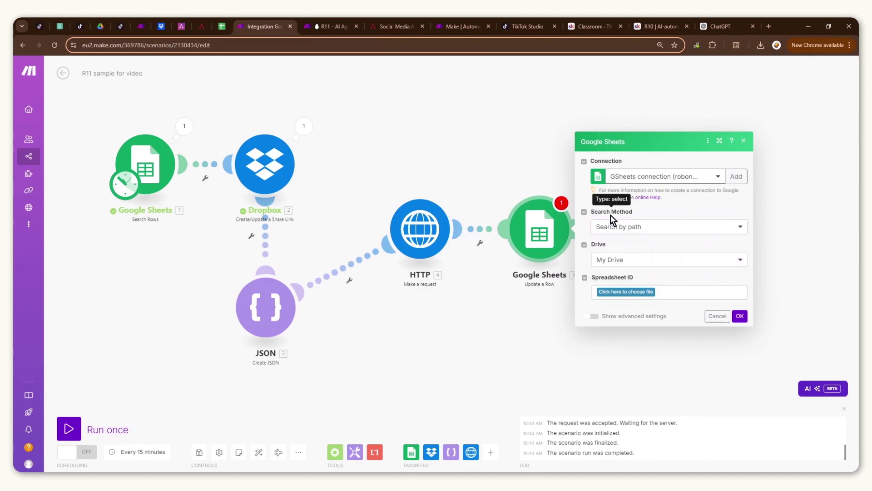
click(614, 292)
text(R11)
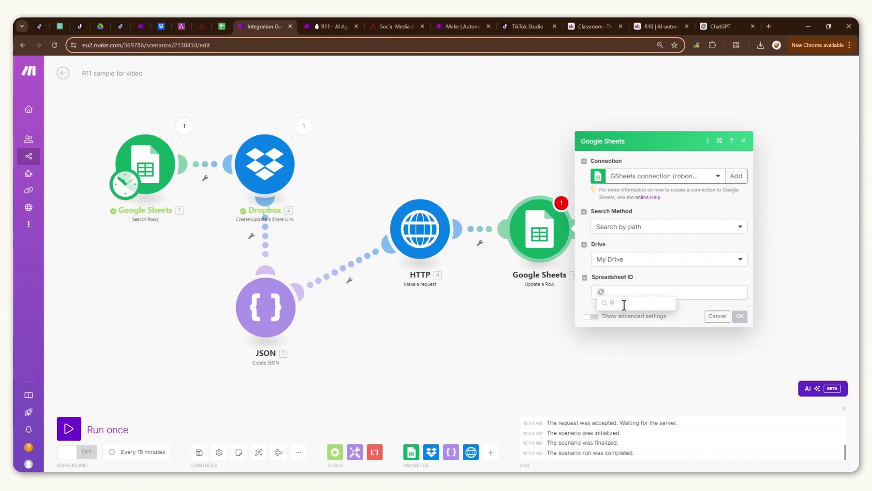
click(631, 330)
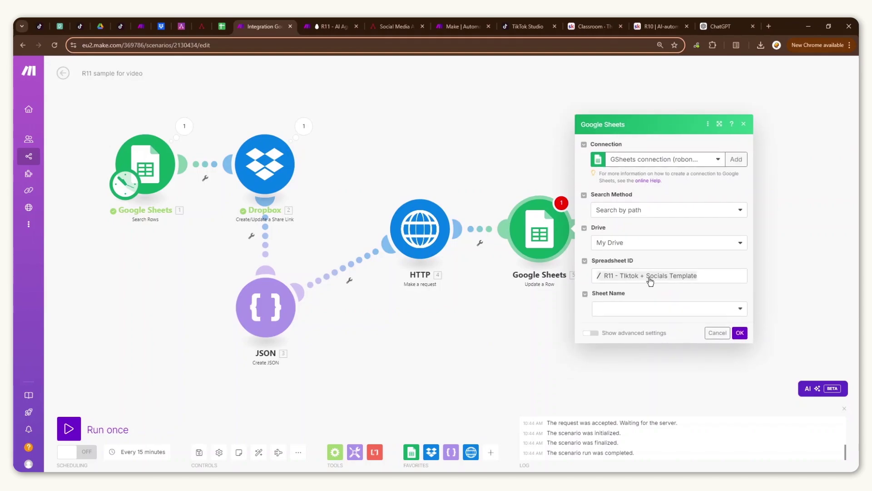
- Select Sheet1 in the Update a Row module and map its row number to the Search Rows module's Row number
click(619, 309)
click(615, 325)
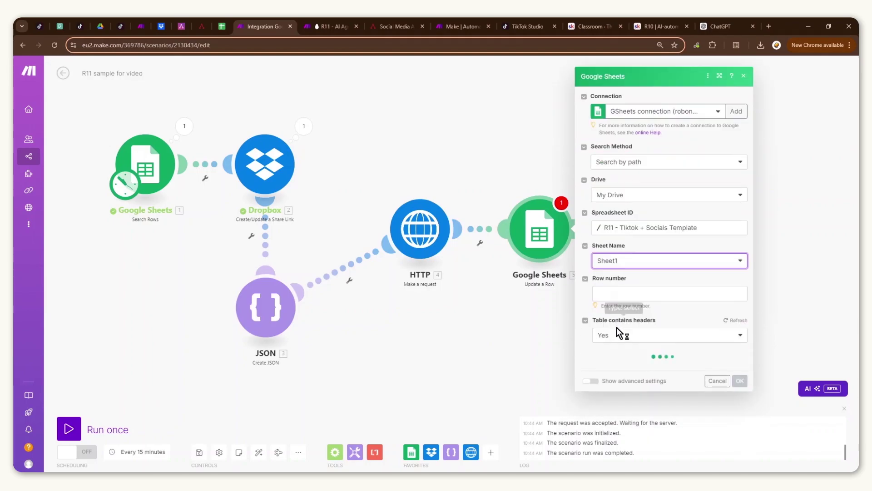
click(621, 296)
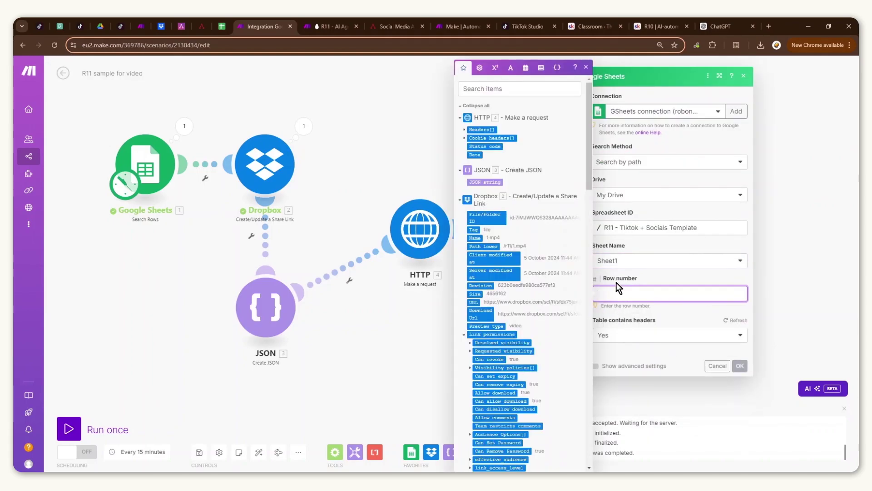
drag(589, 183, 592, 248)
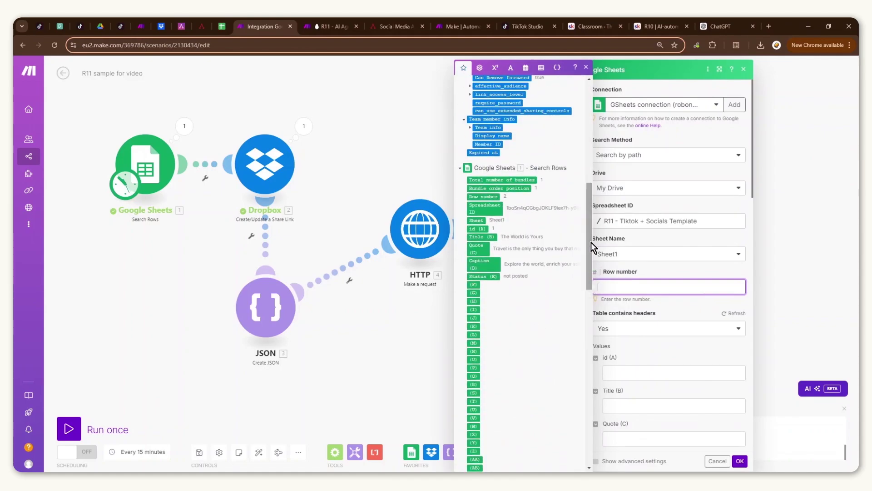
click(486, 196)
- Set the Status (E) value to posted, save the Update a Row module, and move it farther away from the HTTP module
scroll(637, 304, down, 3)
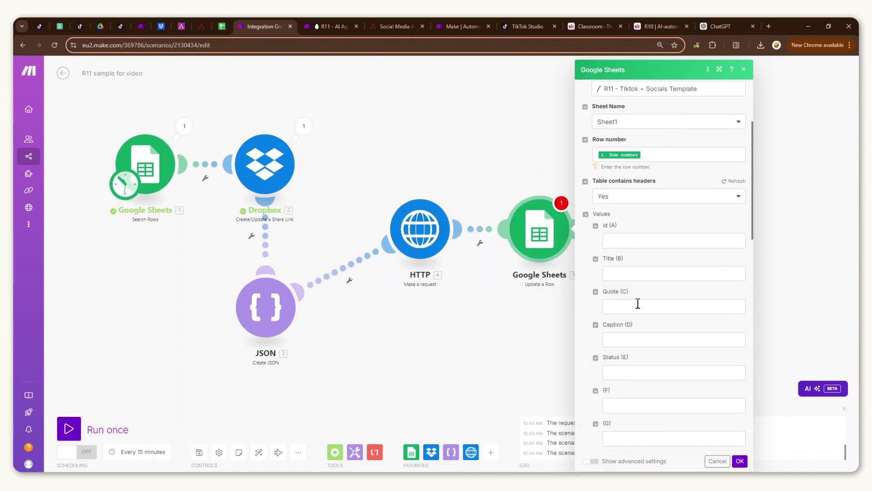
click(625, 370)
text(po)
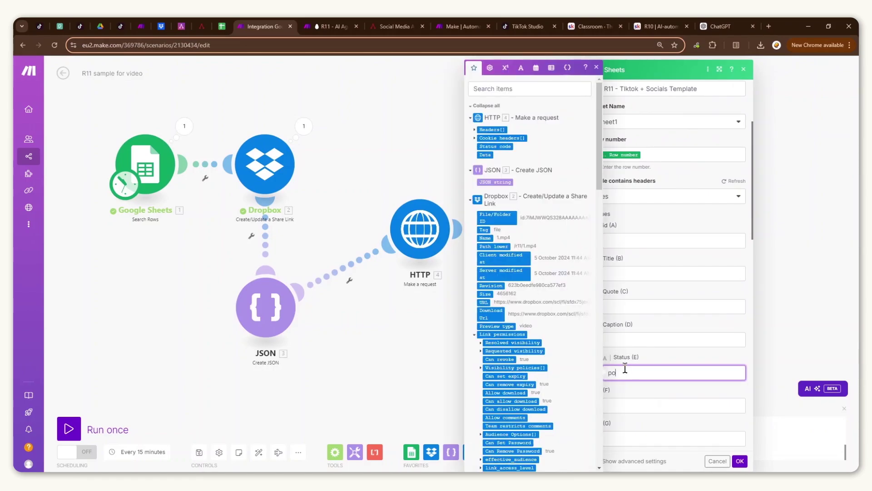
text(sted)
click(647, 357)
click(608, 372)
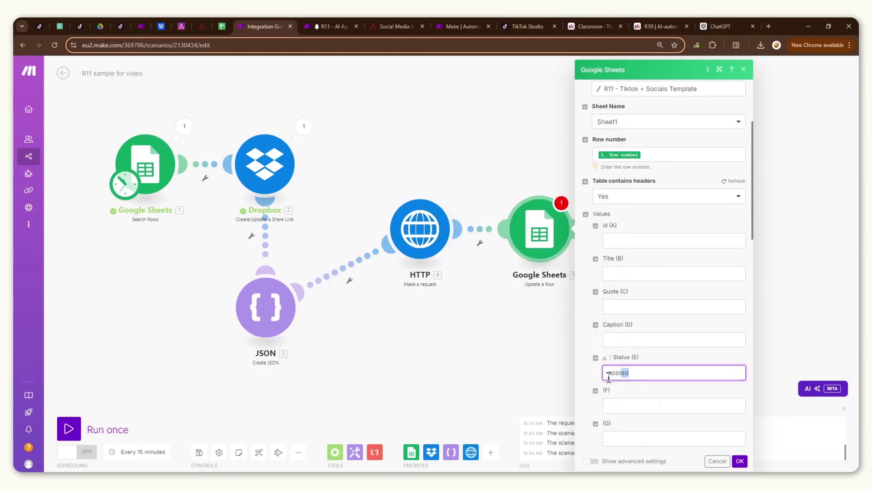
drag(609, 376, 587, 369)
click(589, 369)
scroll(656, 370, down, 3)
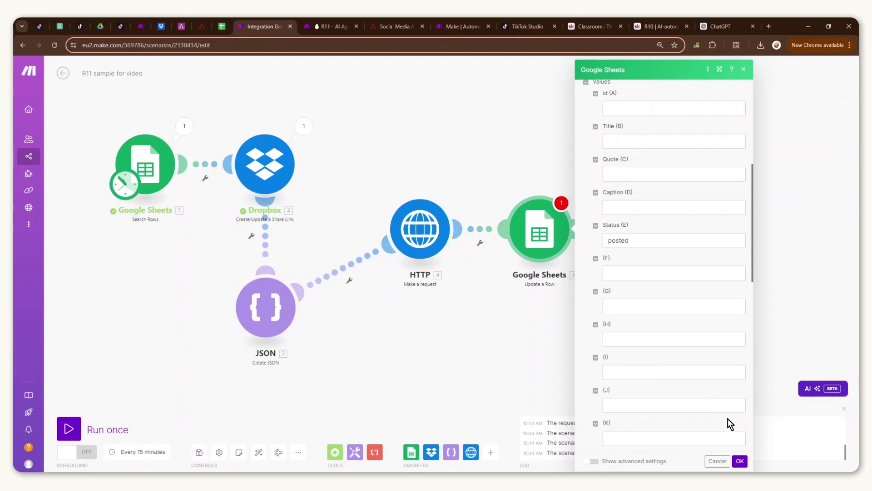
click(741, 462)
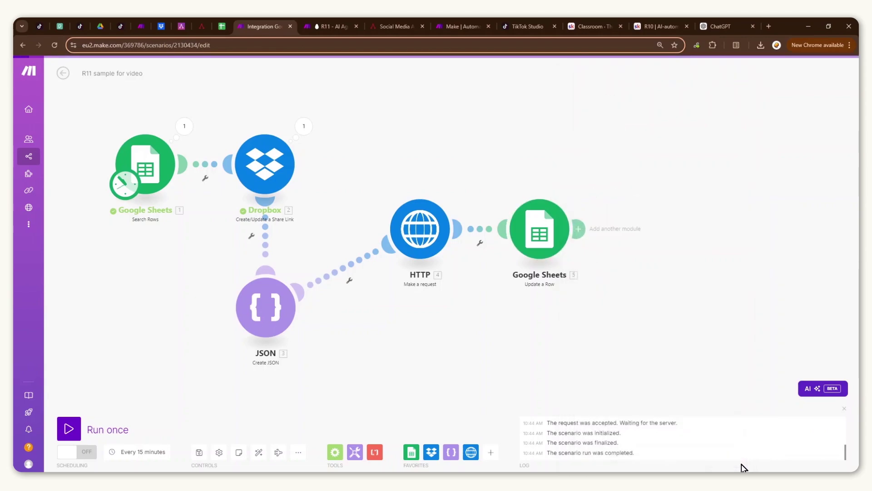
drag(563, 251, 767, 253)
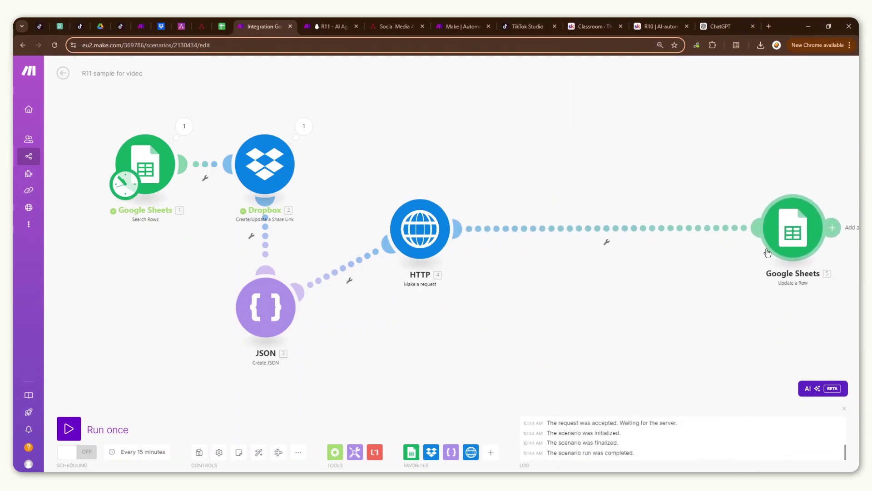
- Turn on scheduling for the scenario and set it to run every day at 10:52
scroll(768, 253, down, 3)
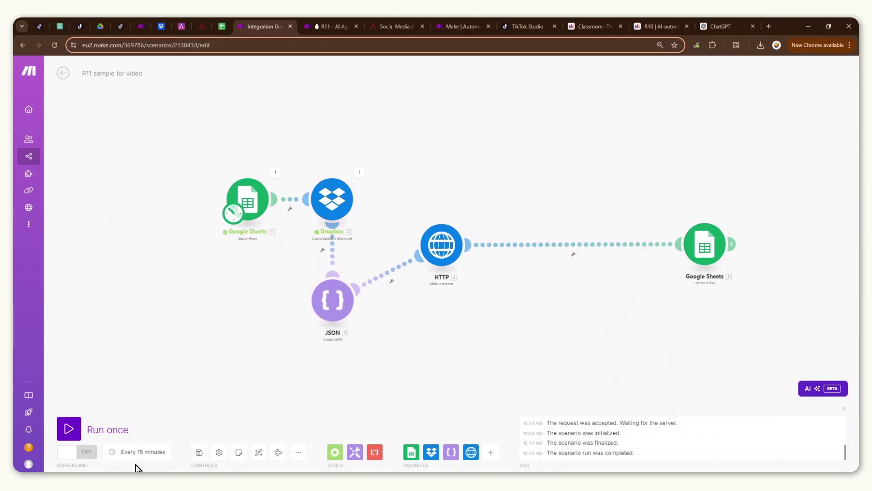
click(81, 452)
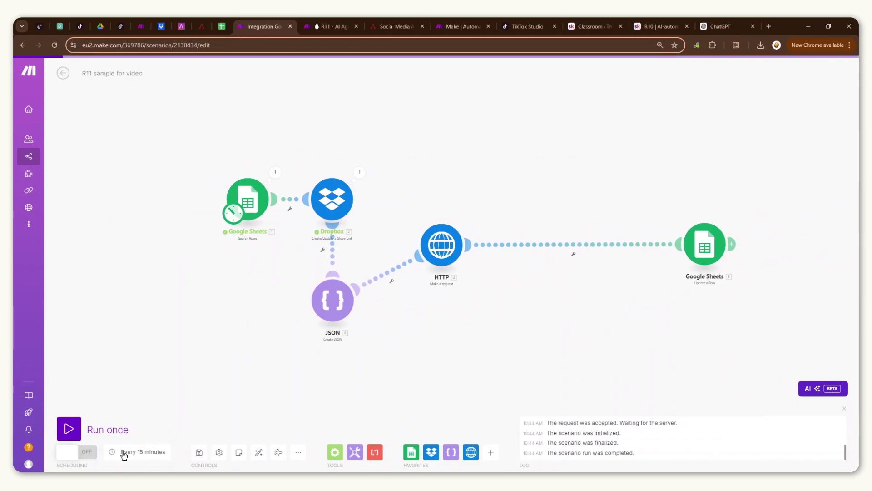
click(138, 452)
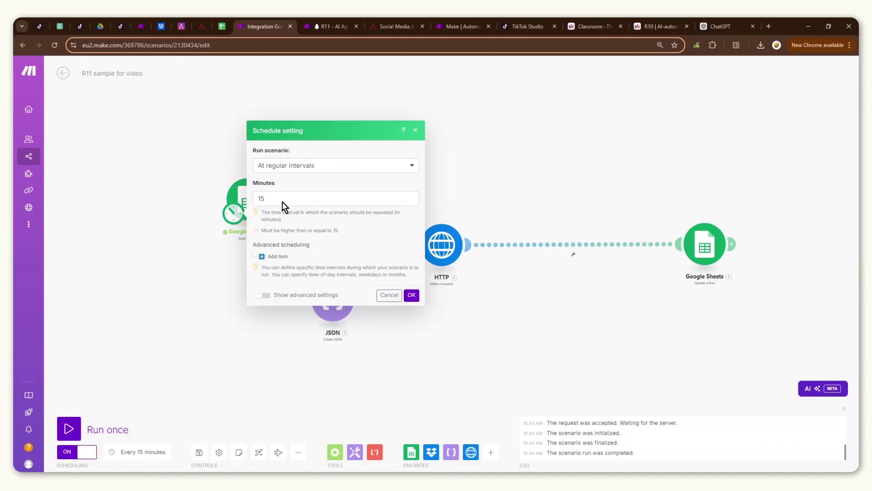
click(280, 171)
click(294, 208)
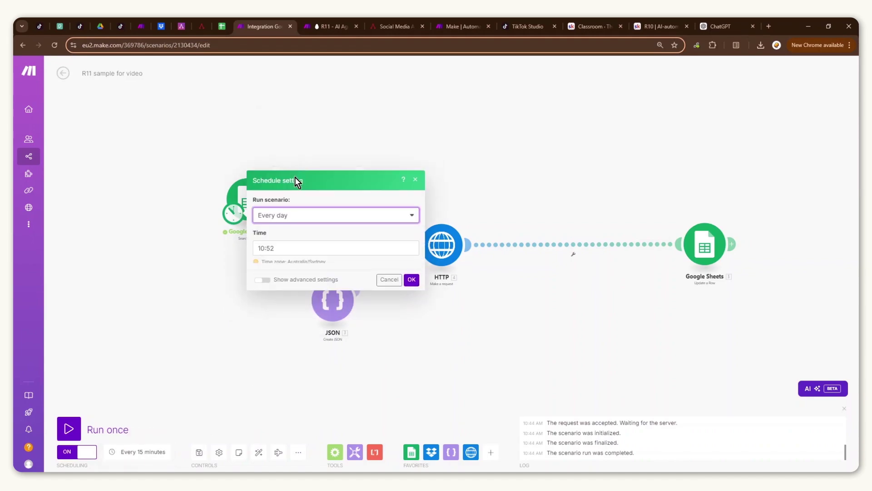
click(410, 269)
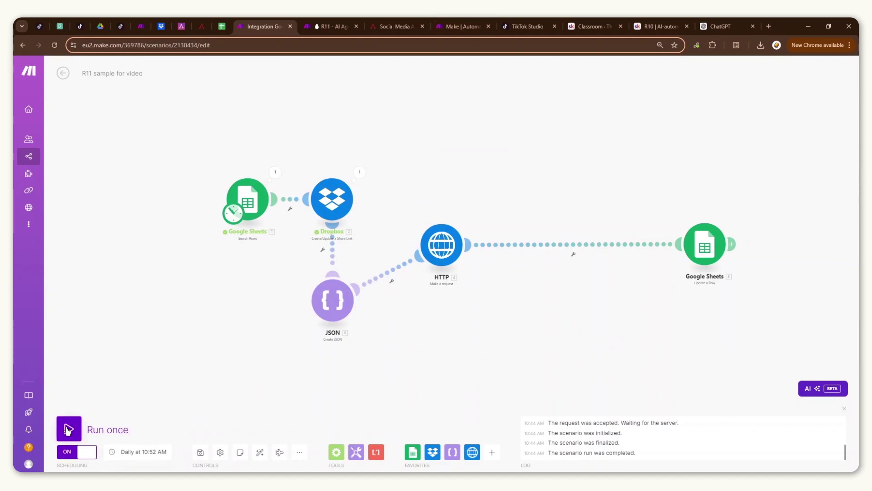
- Check the first quote's row and Status in the R11 spreadsheet against the video published on TikTok
click(222, 26)
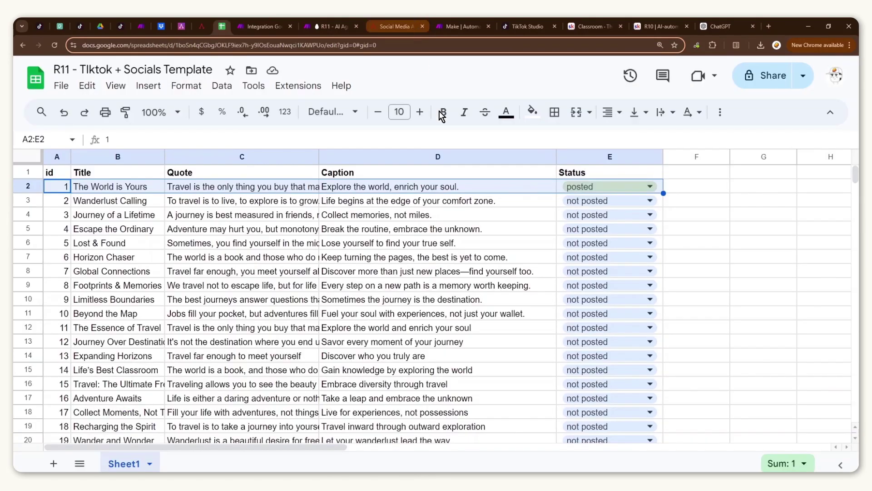
click(377, 214)
drag(64, 186, 608, 187)
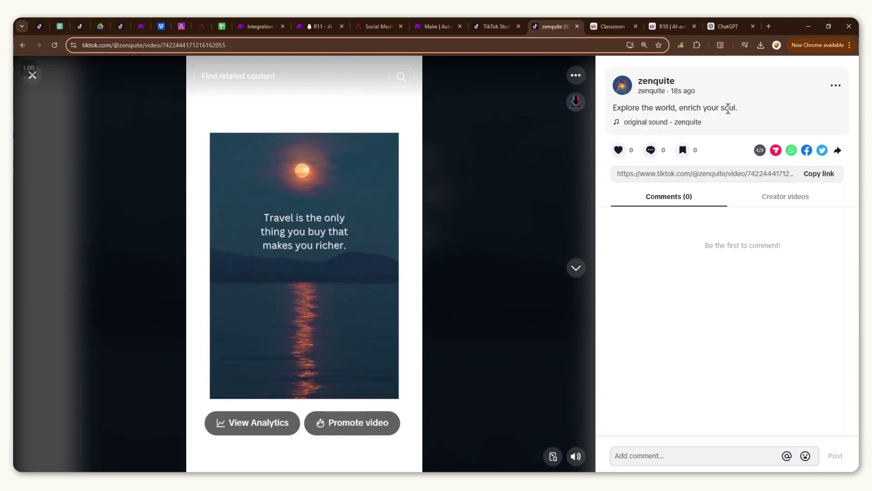
click(320, 26)
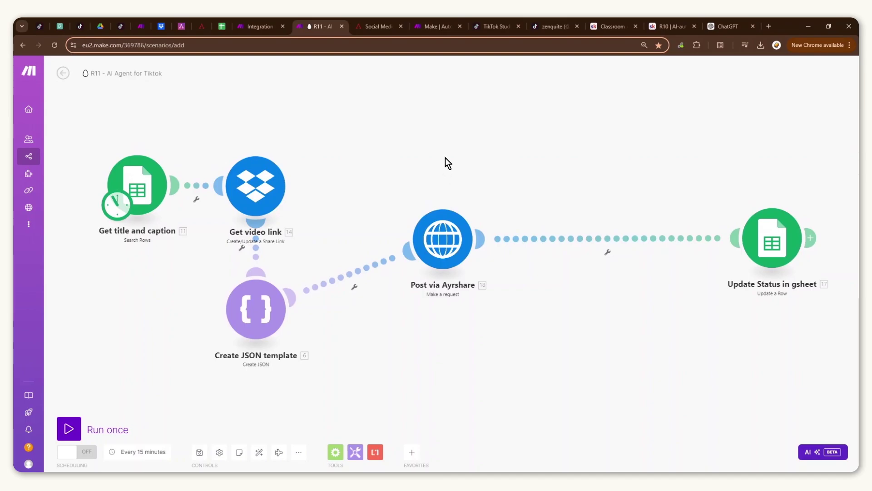
key(ctrl+5)
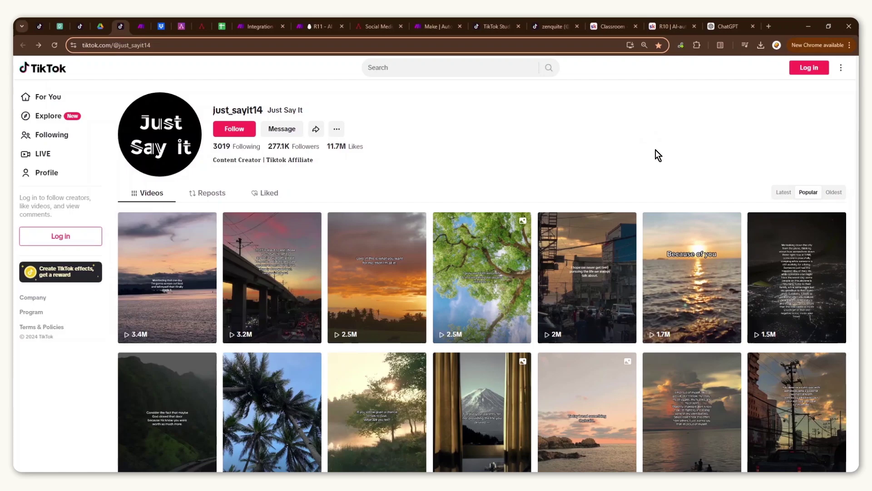
scroll(602, 148, down, 1)
scroll(602, 148, up, 1)
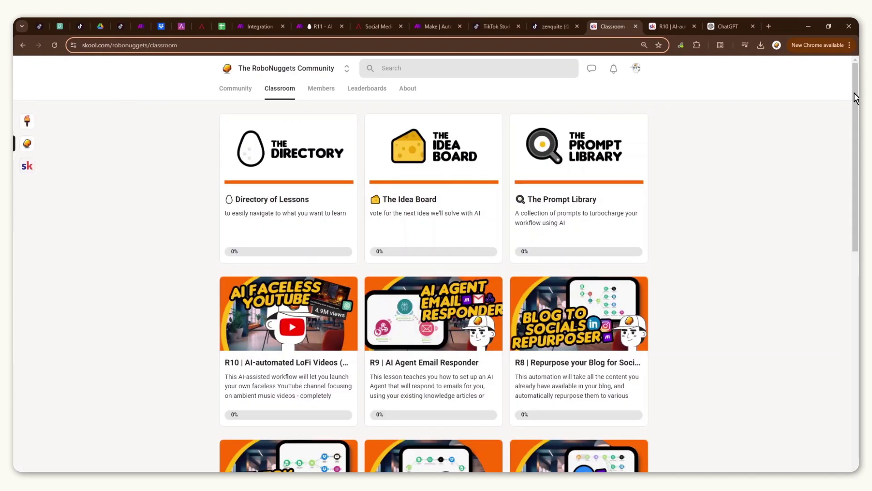
drag(853, 98, 811, 91)
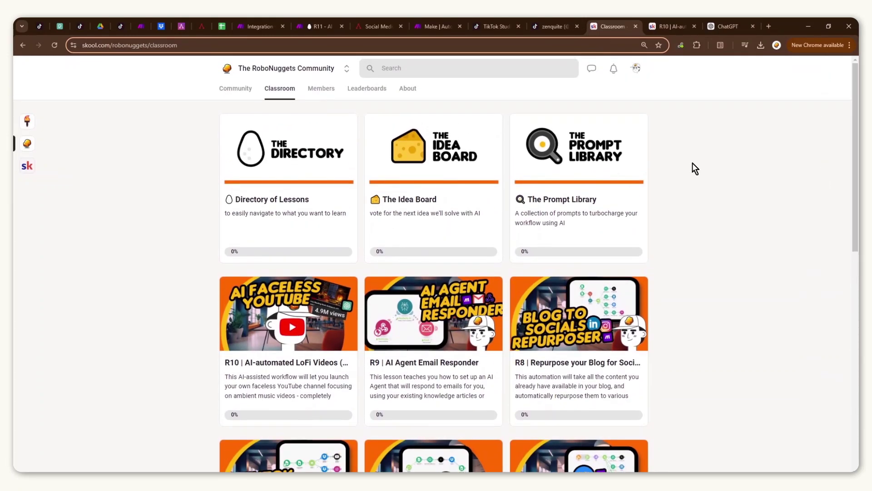